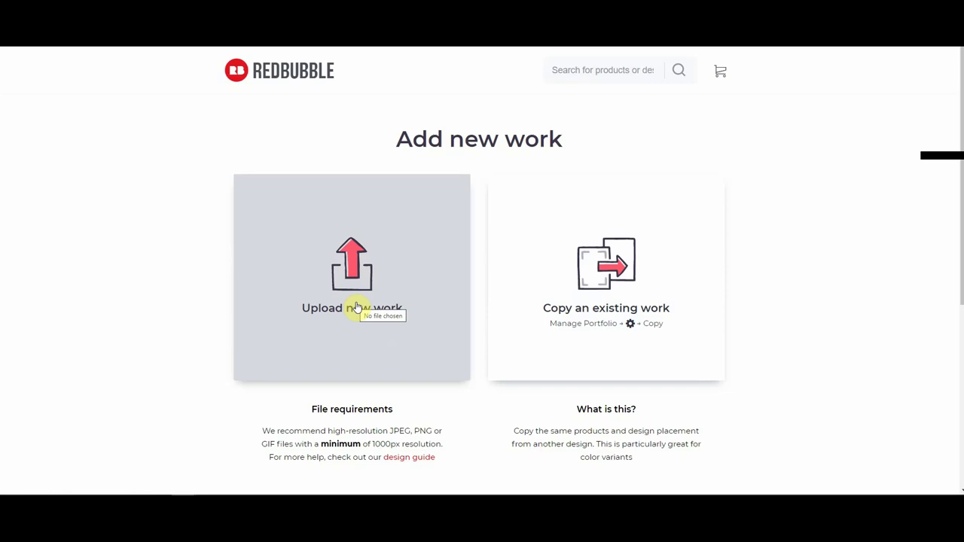
# Upload the Pumpkin T-shirt image as a new work
pyautogui.click(357, 307)
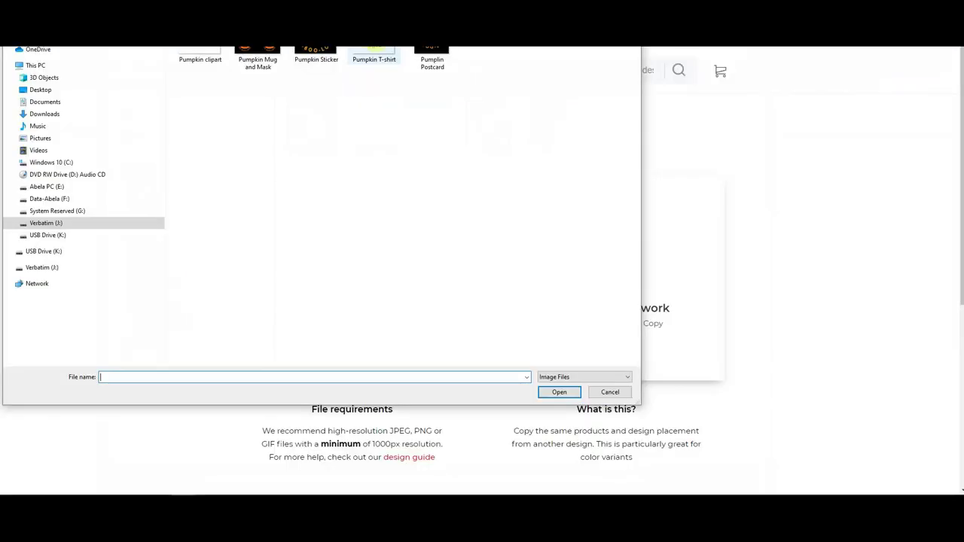
pyautogui.click(374, 53)
pyautogui.click(555, 392)
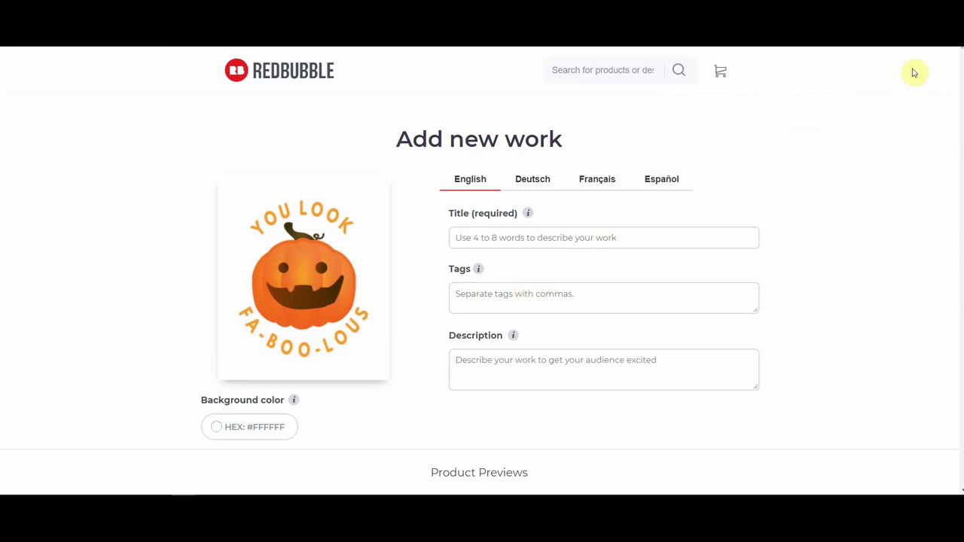
# Set the background color of the work to black, hex #000000
pyautogui.scroll(-3, 960, 52)
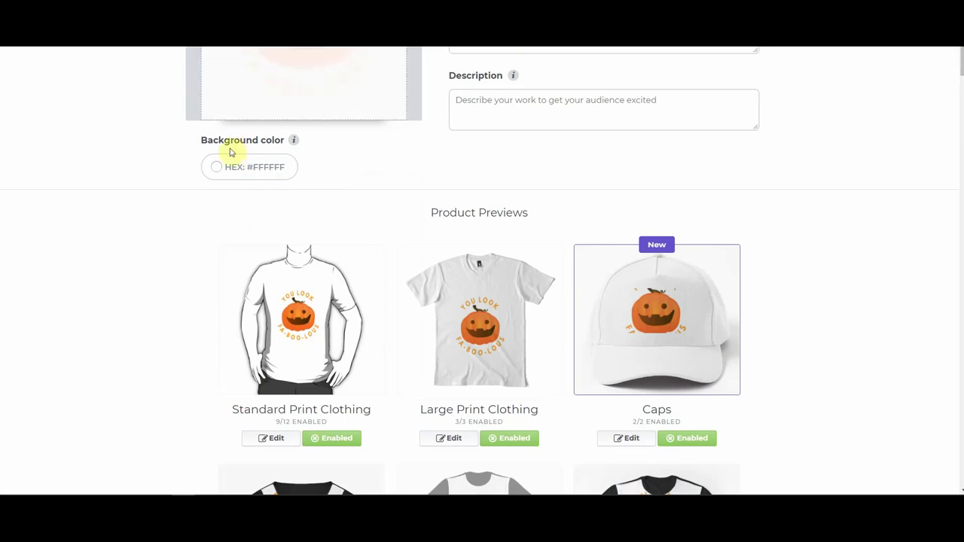
pyautogui.click(271, 173)
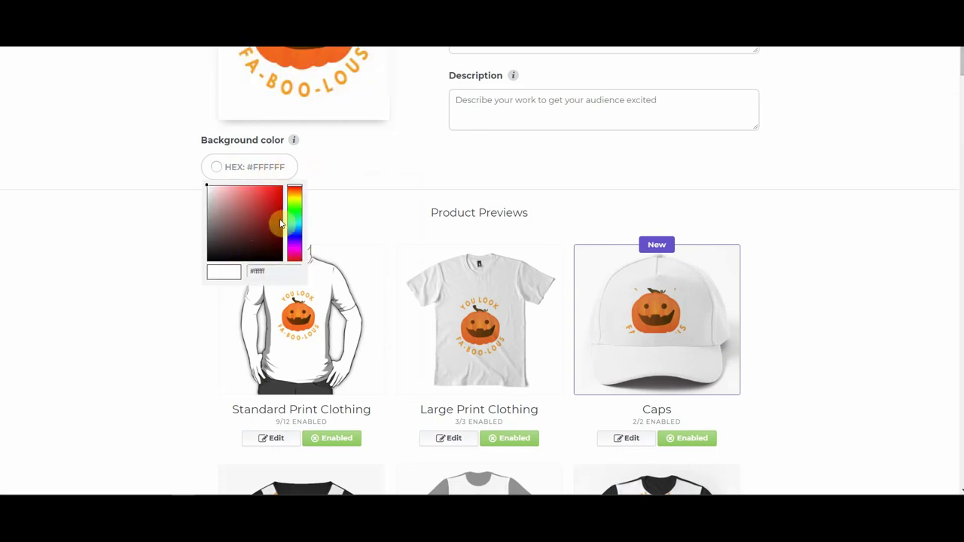
pyautogui.click(276, 271)
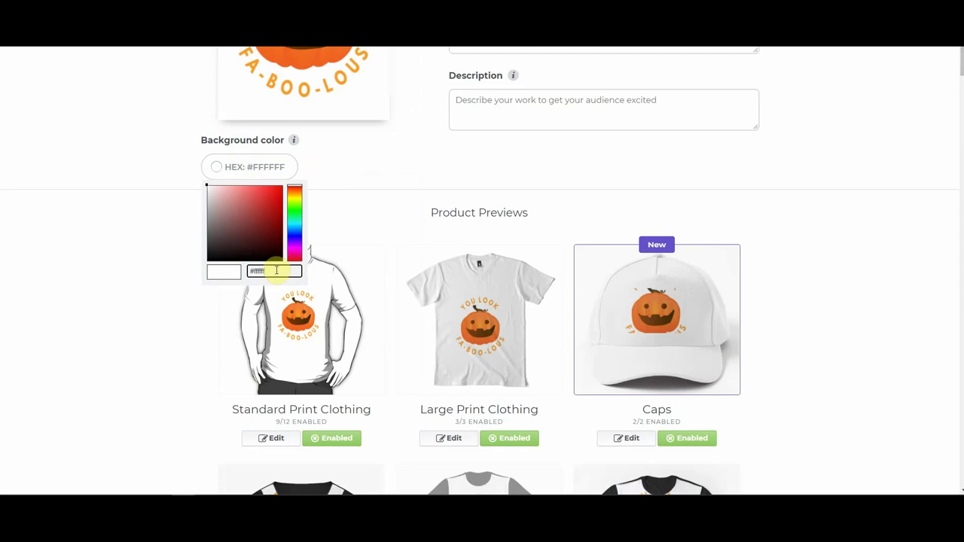
pyautogui.press('BackSpace')
pyautogui.press('BackSpace')
pyautogui.press('BackSpace')
pyautogui.press('BackSpace')
pyautogui.write('000000')
pyautogui.click(334, 224)
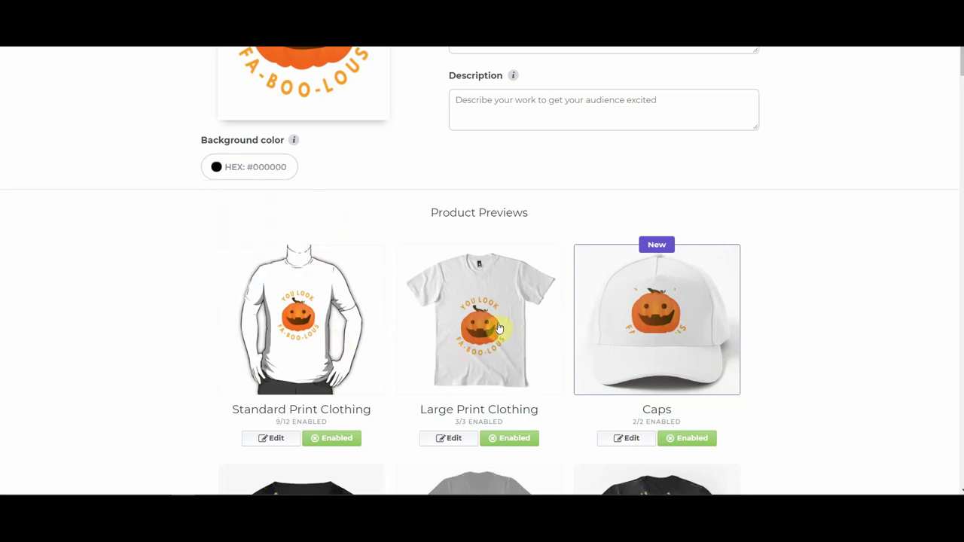
# Open Standard Print Clothing for editing and set the Essential T-Shirt's default color to black
pyautogui.scroll(-3, 960, 71)
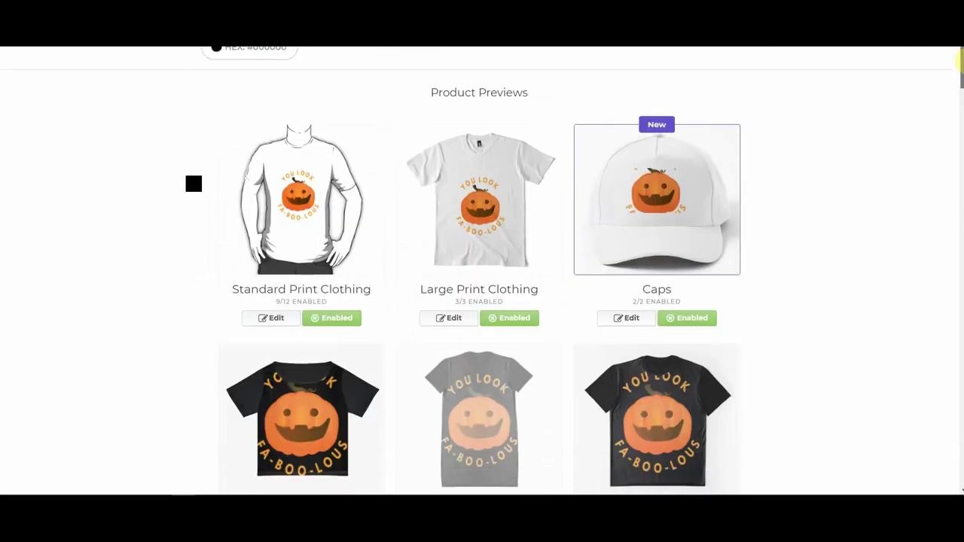
pyautogui.scroll(-3, 961, 72)
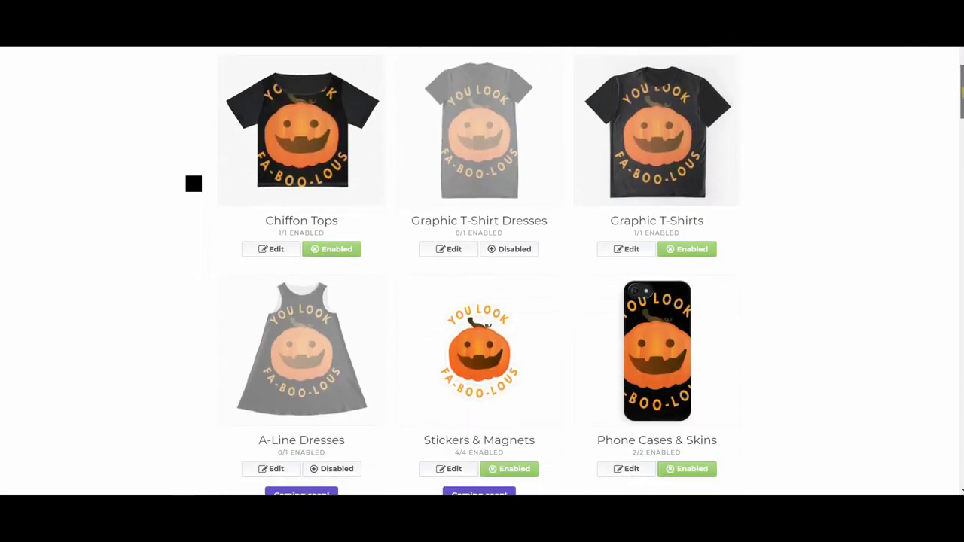
pyautogui.scroll(-1, 482, 271)
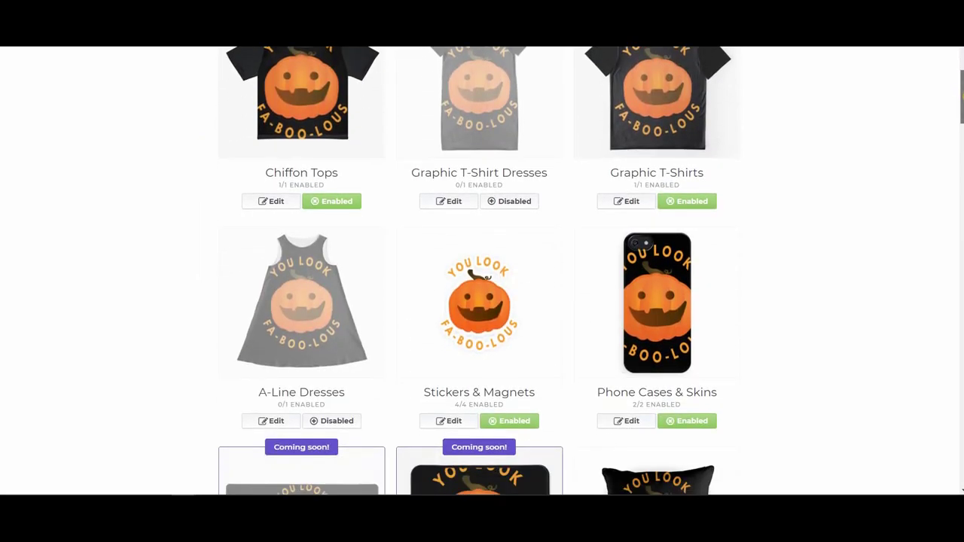
pyautogui.scroll(5, 960, 57)
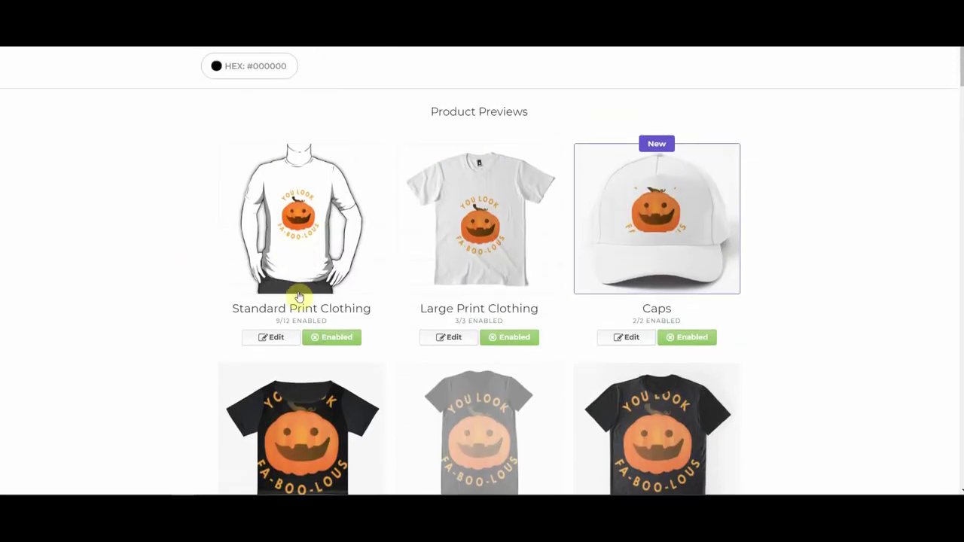
pyautogui.click(271, 341)
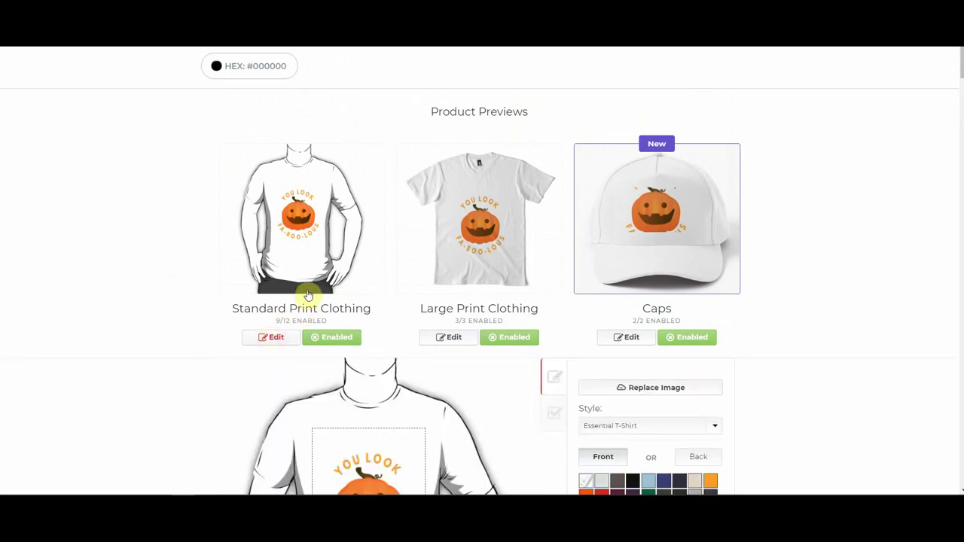
pyautogui.scroll(-2, 324, 276)
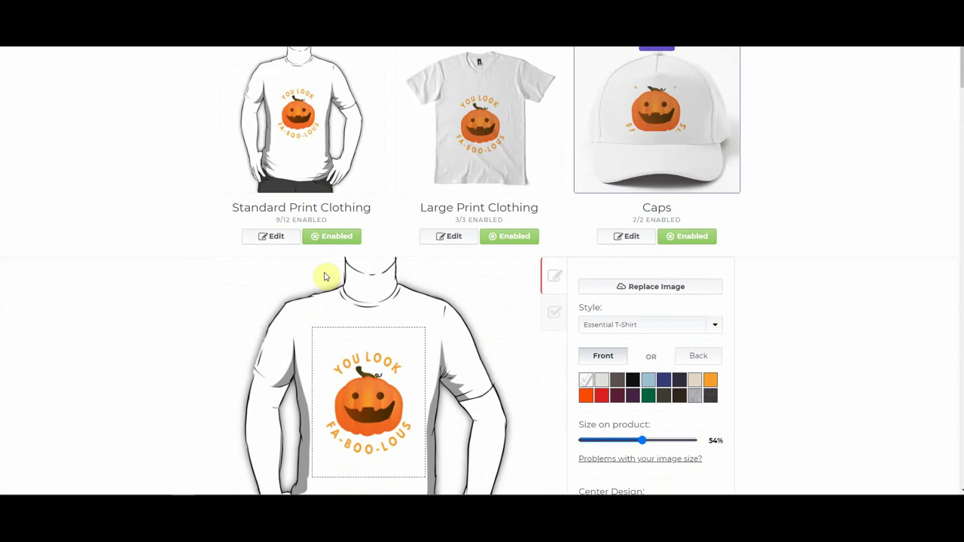
pyautogui.scroll(-1, 325, 276)
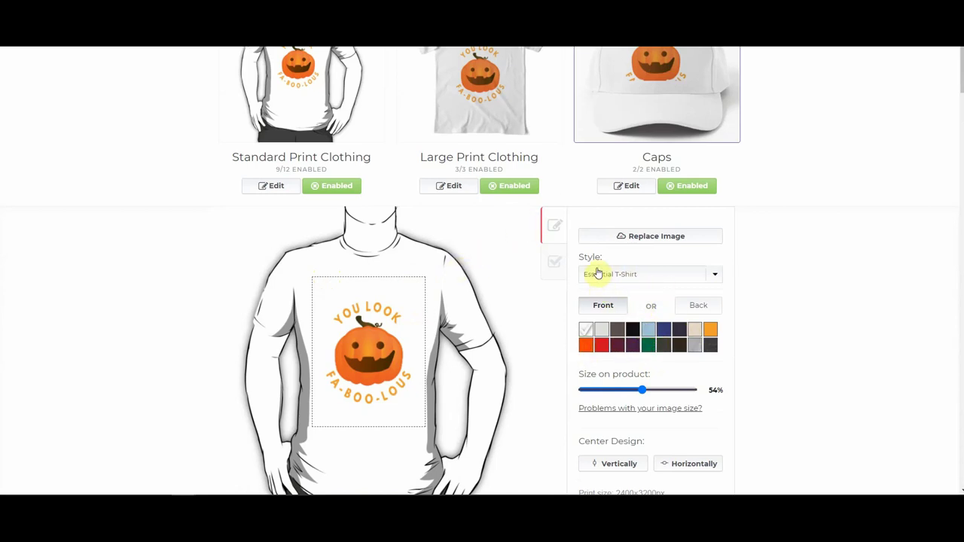
pyautogui.click(631, 333)
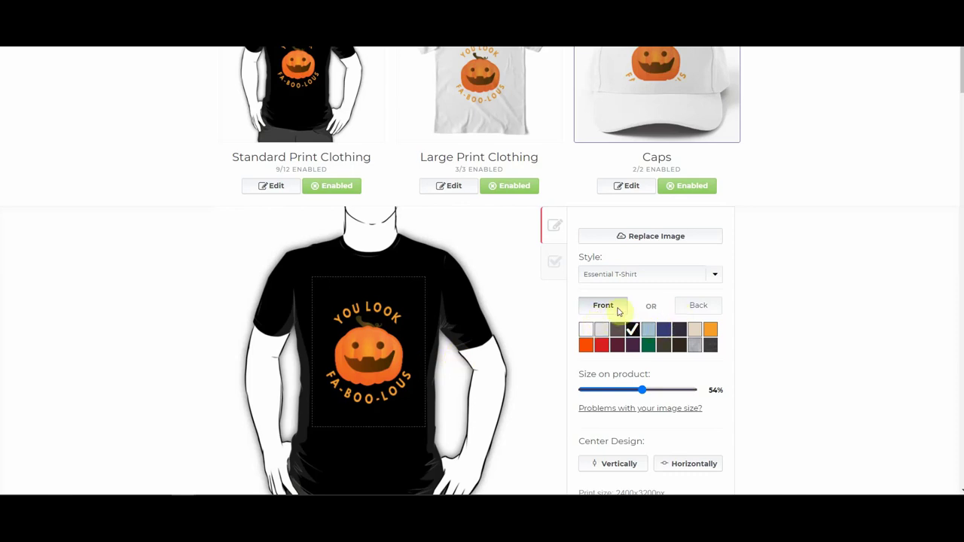
# Preview the design on the Tank Top, Fitted T-Shirt and V-Neck styles
pyautogui.click(716, 279)
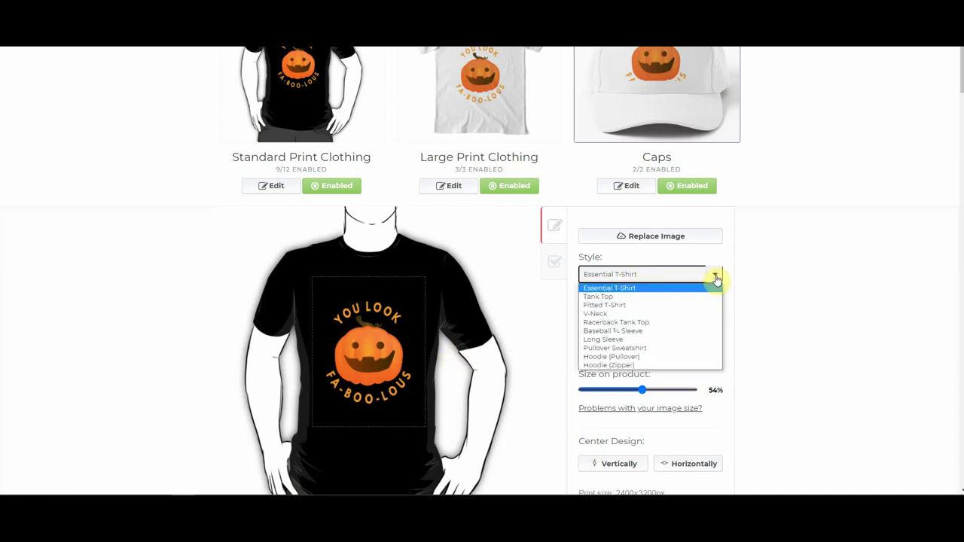
pyautogui.click(687, 298)
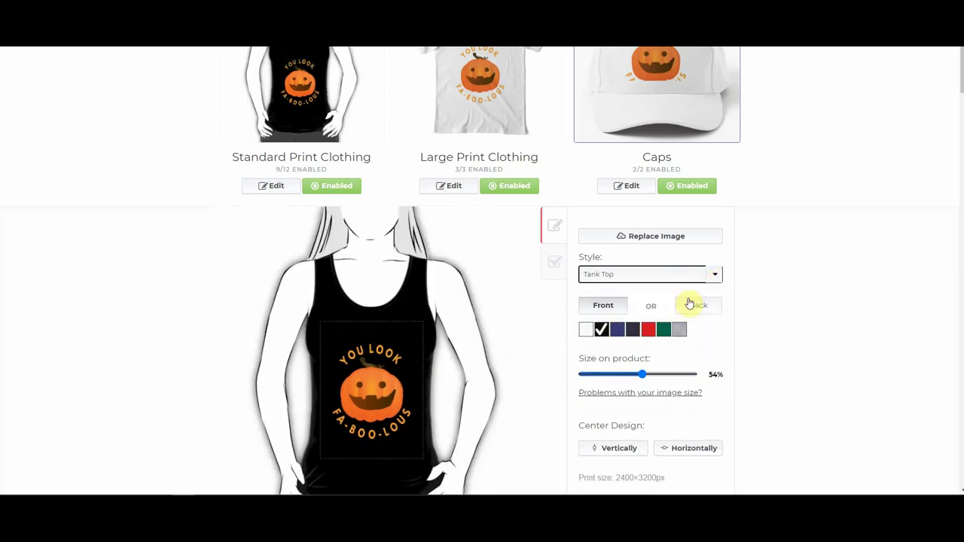
pyautogui.click(683, 275)
pyautogui.click(670, 307)
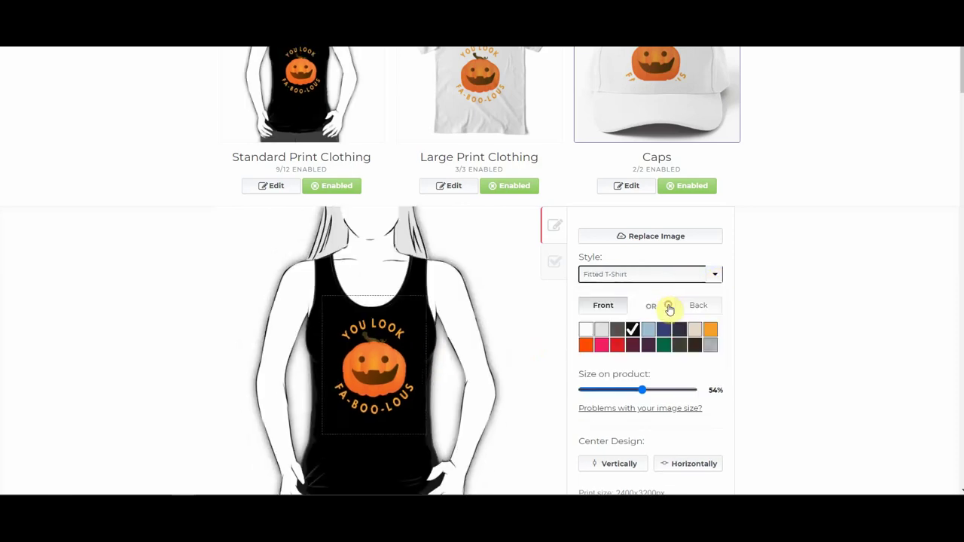
pyautogui.click(671, 275)
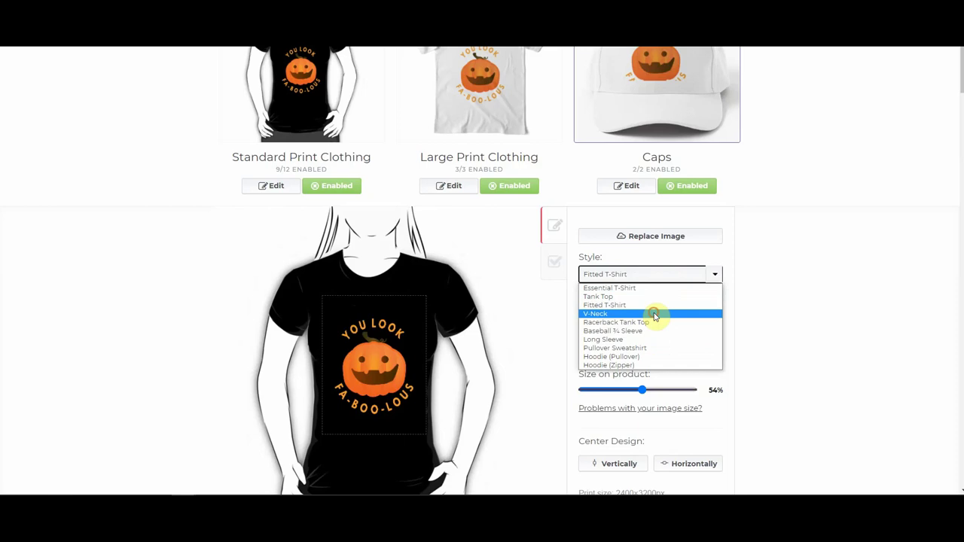
pyautogui.click(655, 315)
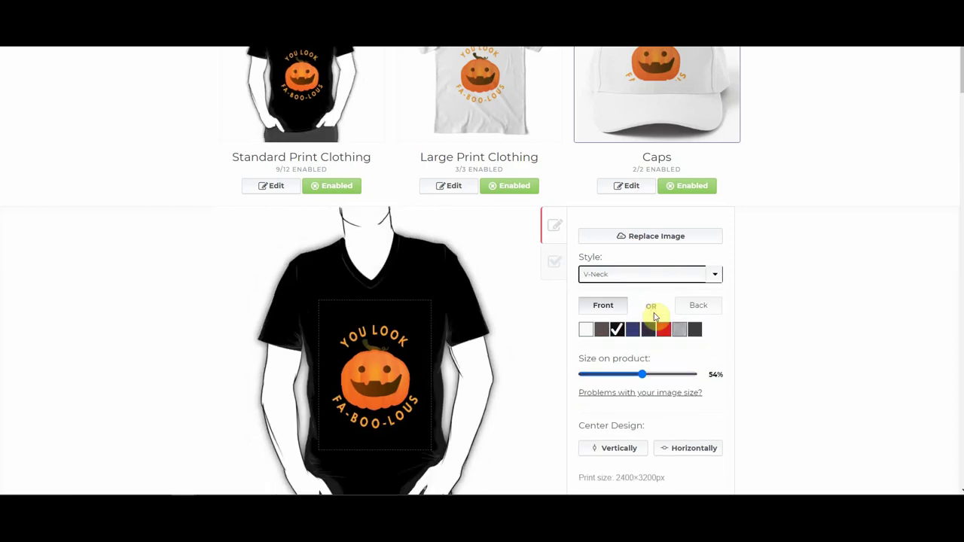
# Choose the Baseball ¾ Sleeve style and give it a black body with white sleeves
pyautogui.click(662, 271)
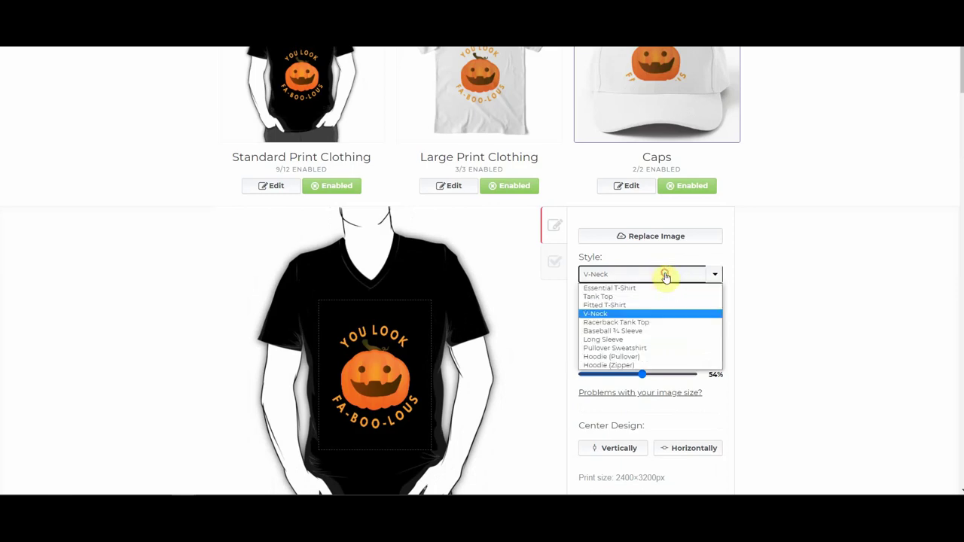
pyautogui.click(626, 332)
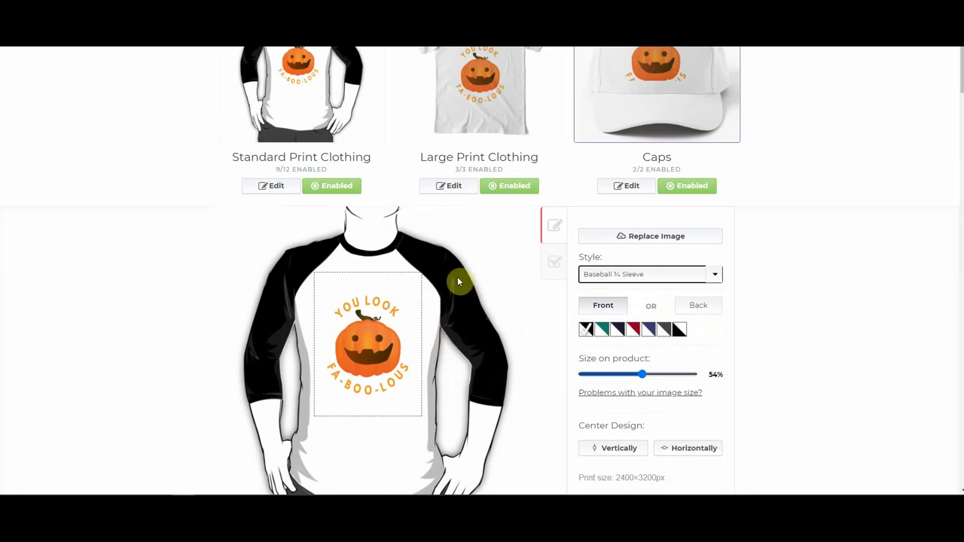
pyautogui.click(678, 331)
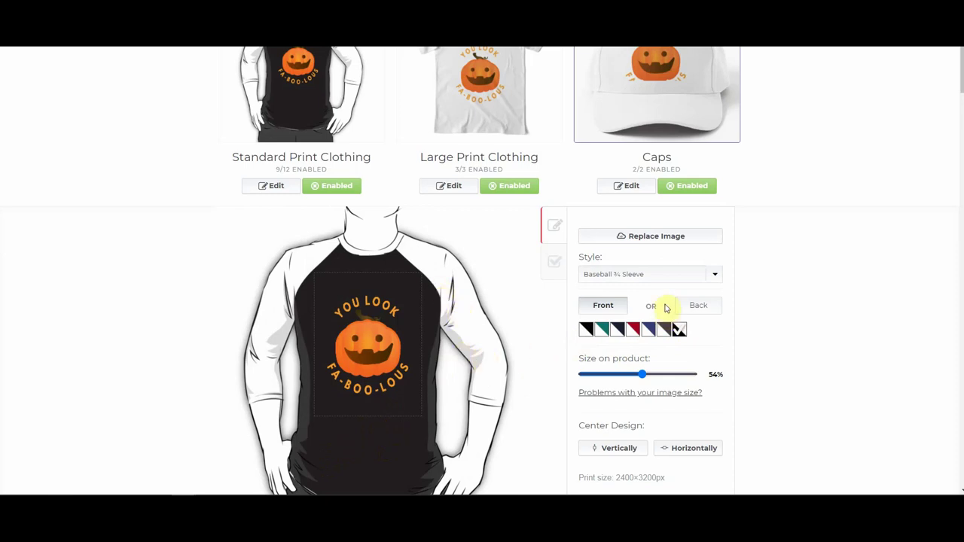
# Choose the Long Sleeve style and set its color to black
pyautogui.click(714, 278)
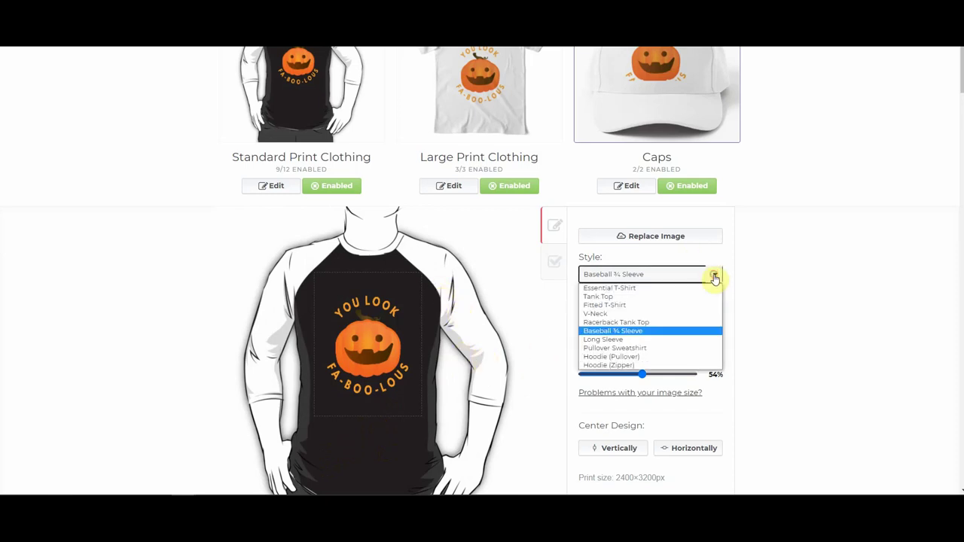
pyautogui.click(607, 340)
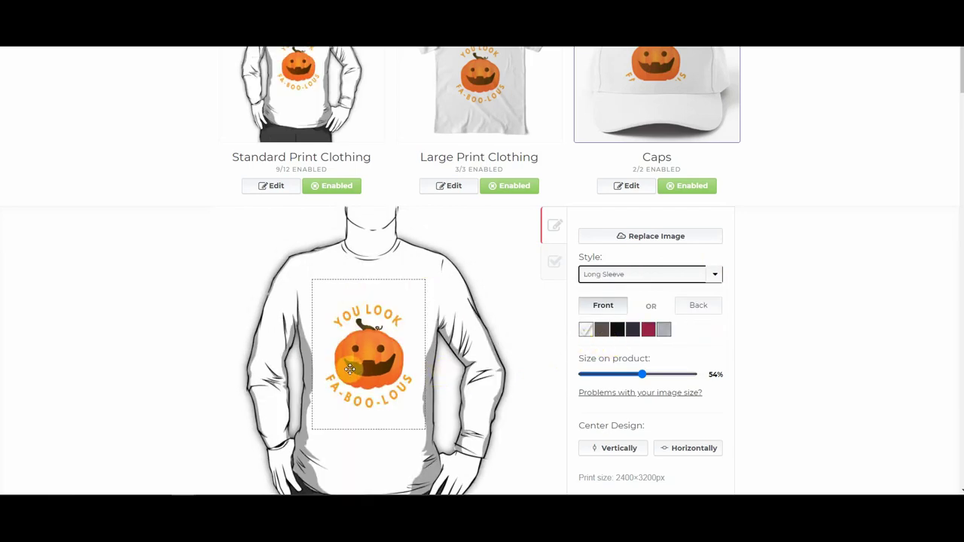
pyautogui.click(617, 331)
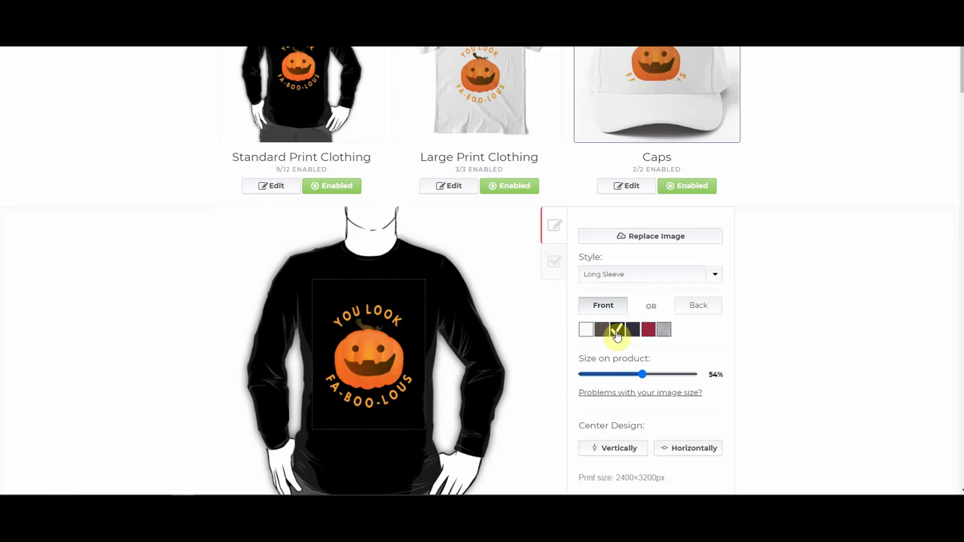
# Preview the Pullover Sweatshirt and Hoodie (Pullover) styles, and return the style to Essential T-Shirt
pyautogui.click(714, 276)
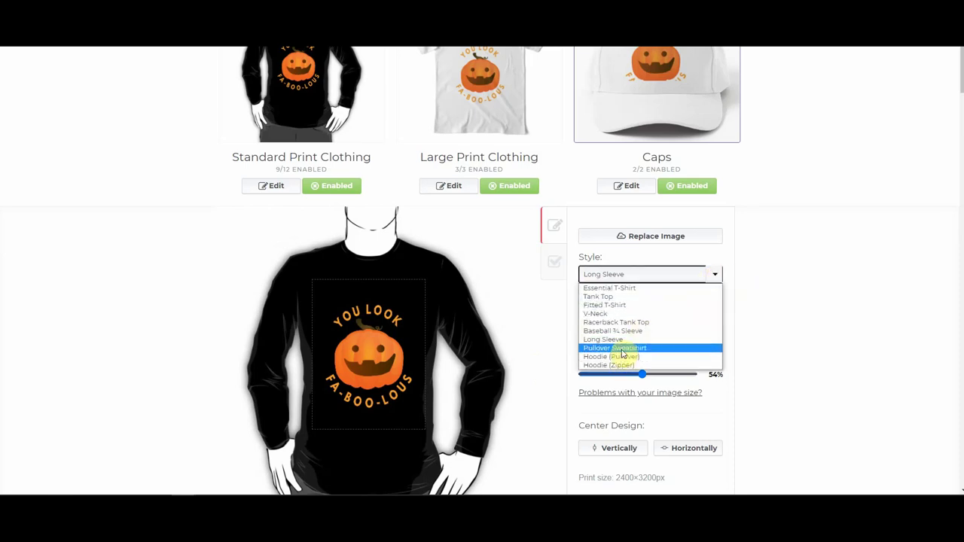
pyautogui.click(616, 349)
pyautogui.click(645, 274)
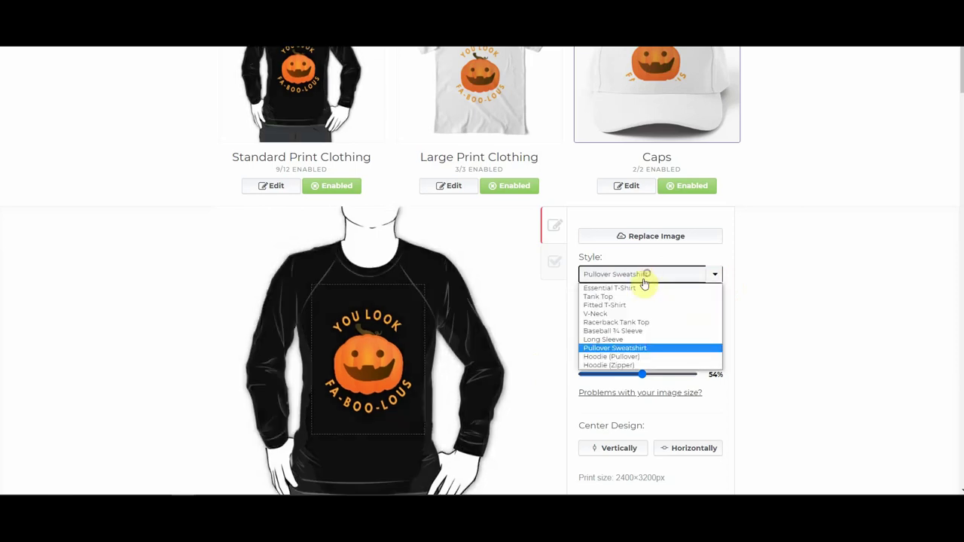
pyautogui.click(614, 358)
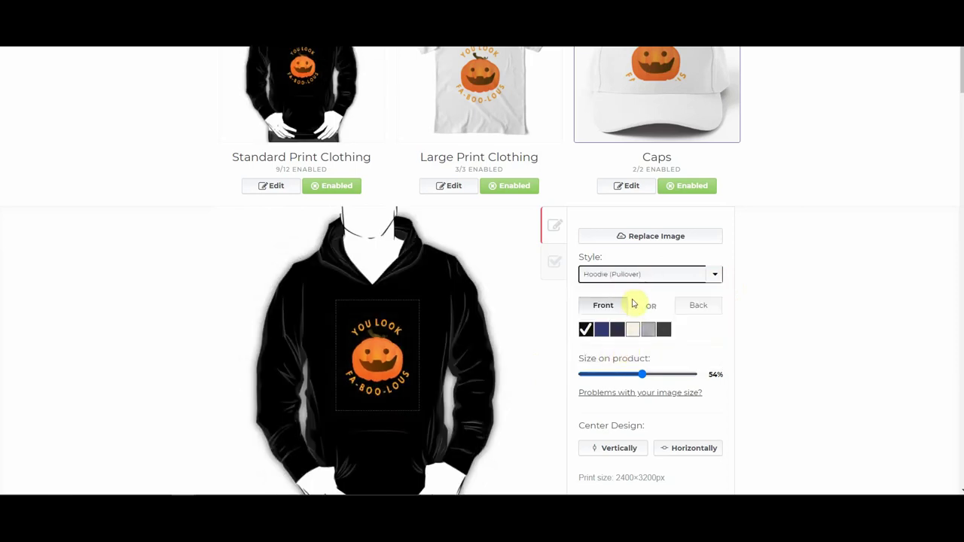
pyautogui.click(691, 275)
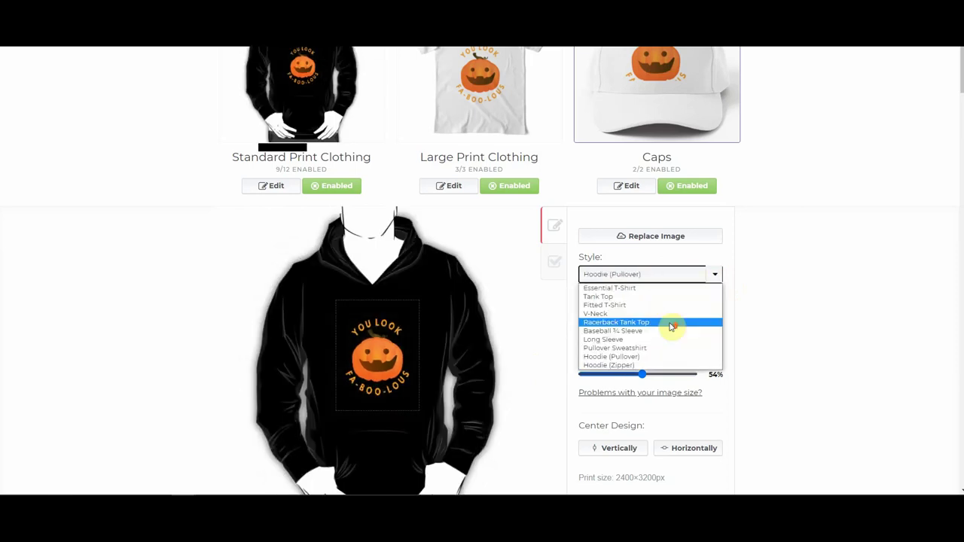
pyautogui.click(622, 292)
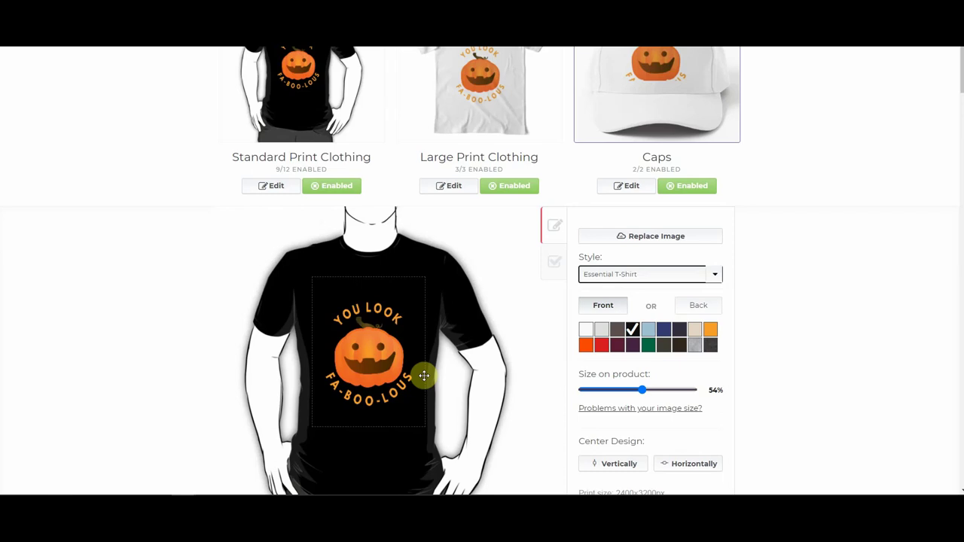
# Center the pumpkin design horizontally and vertically on the Essential T-Shirt, and shift it up toward the print area's upper edge
pyautogui.click(378, 369)
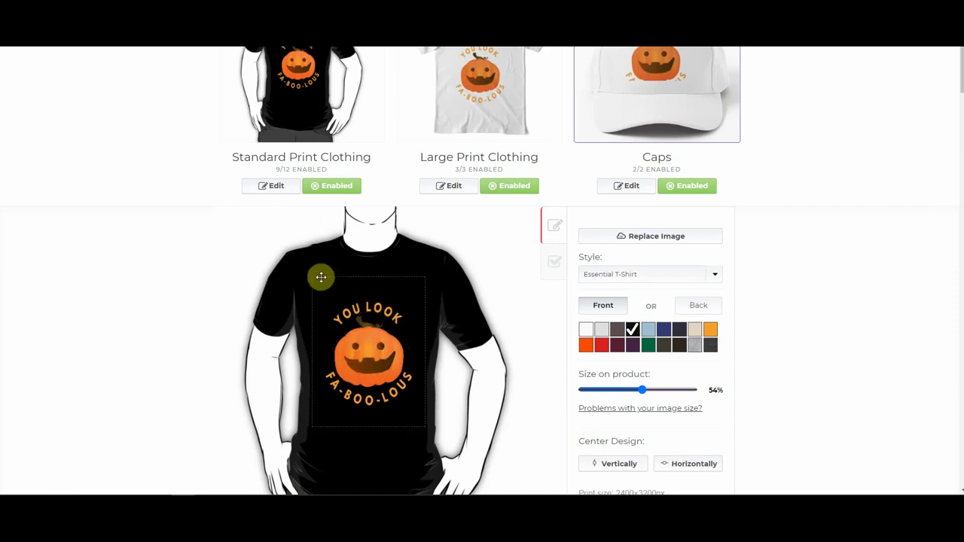
pyautogui.moveTo(371, 358); pyautogui.dragTo(370, 340)
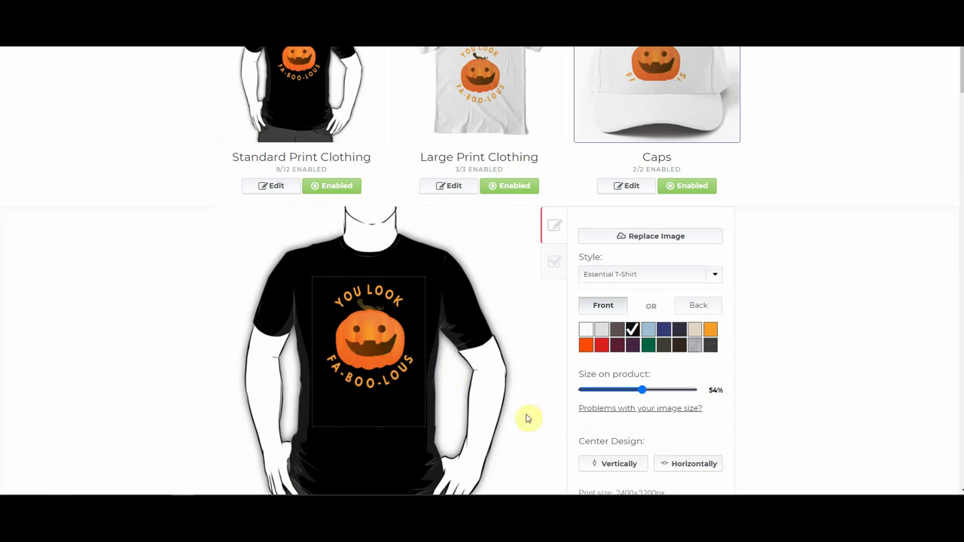
pyautogui.click(687, 467)
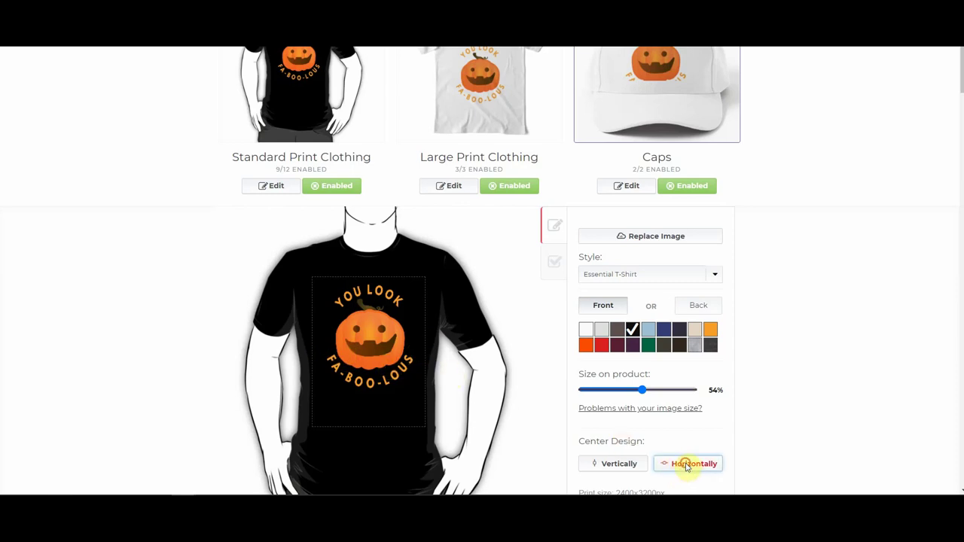
pyautogui.click(618, 466)
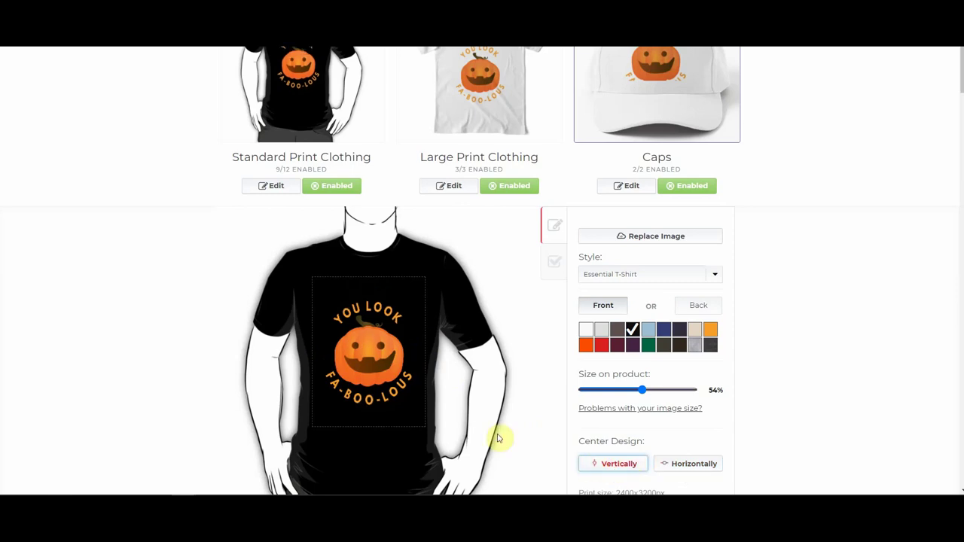
pyautogui.moveTo(375, 384); pyautogui.dragTo(375, 364)
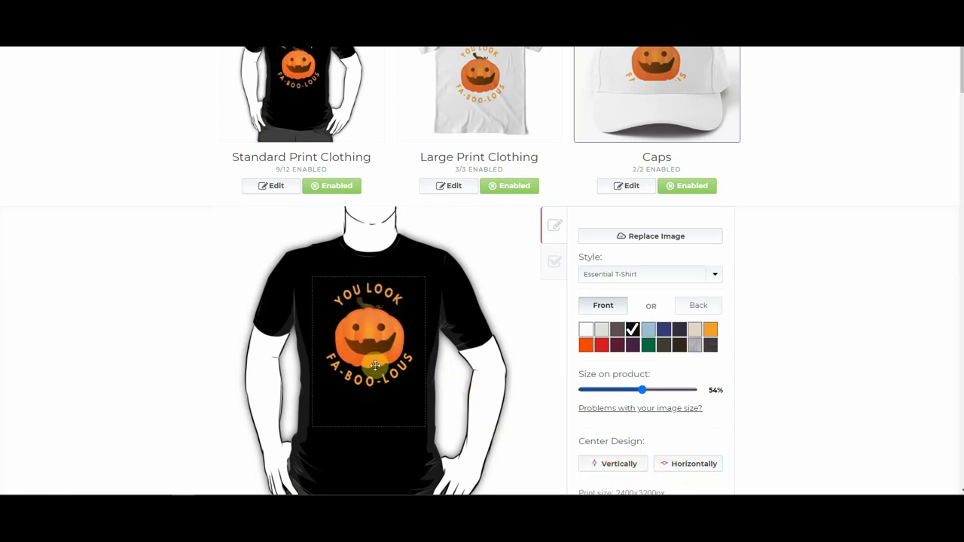
# Center the T-shirt design horizontally and enable Kids Pullover Hoodie, Toddler Pullover Hoodie and Kids Clothes under Standard Print Clothing availability
pyautogui.click(692, 469)
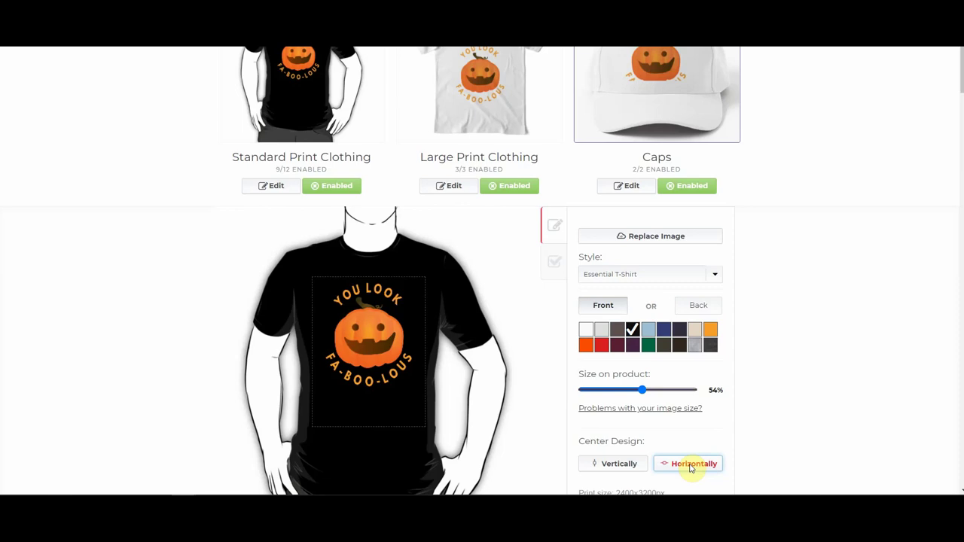
pyautogui.click(554, 267)
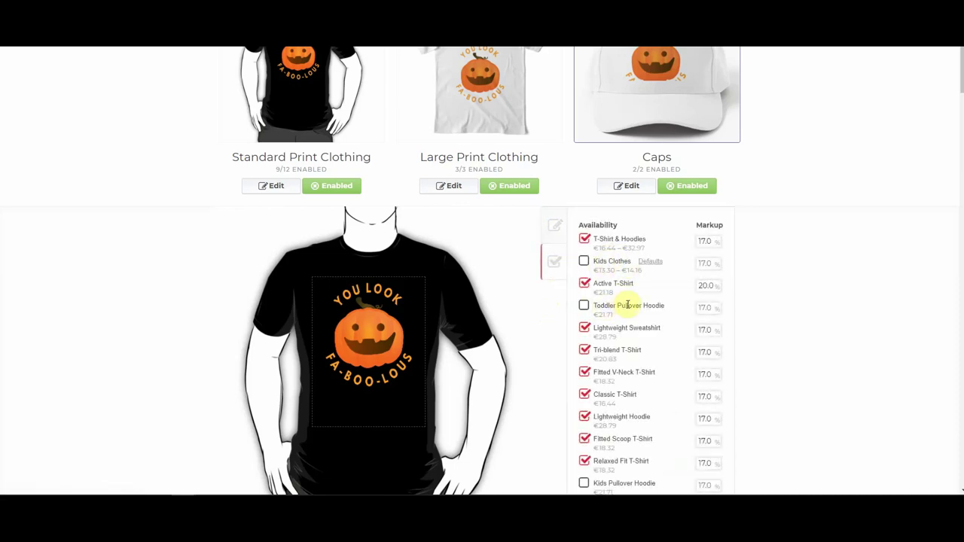
pyautogui.scroll(-1, 621, 395)
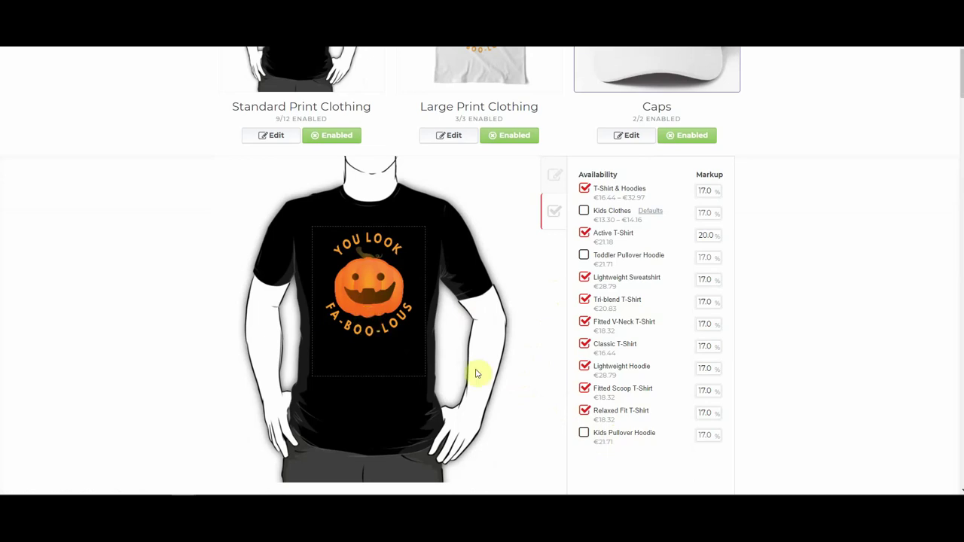
pyautogui.click(585, 434)
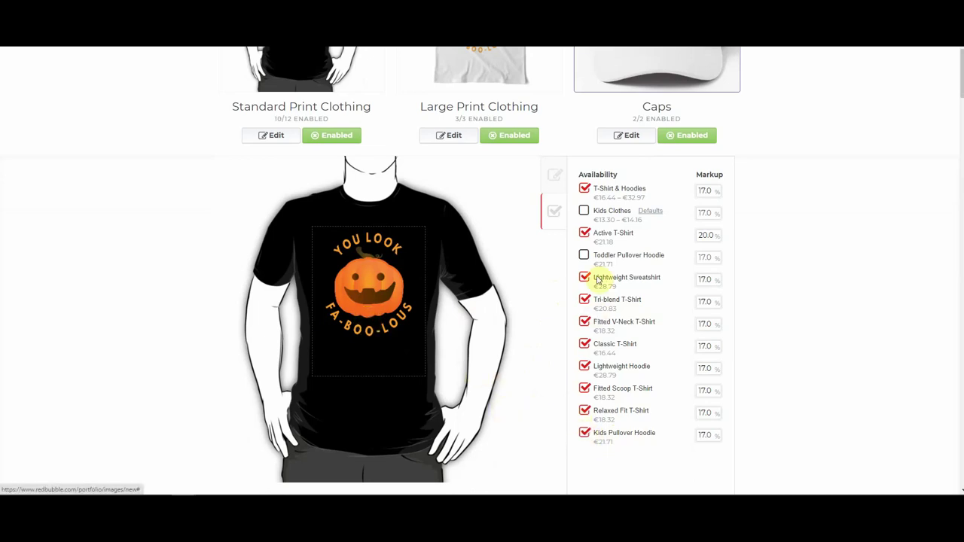
pyautogui.click(583, 255)
pyautogui.click(584, 212)
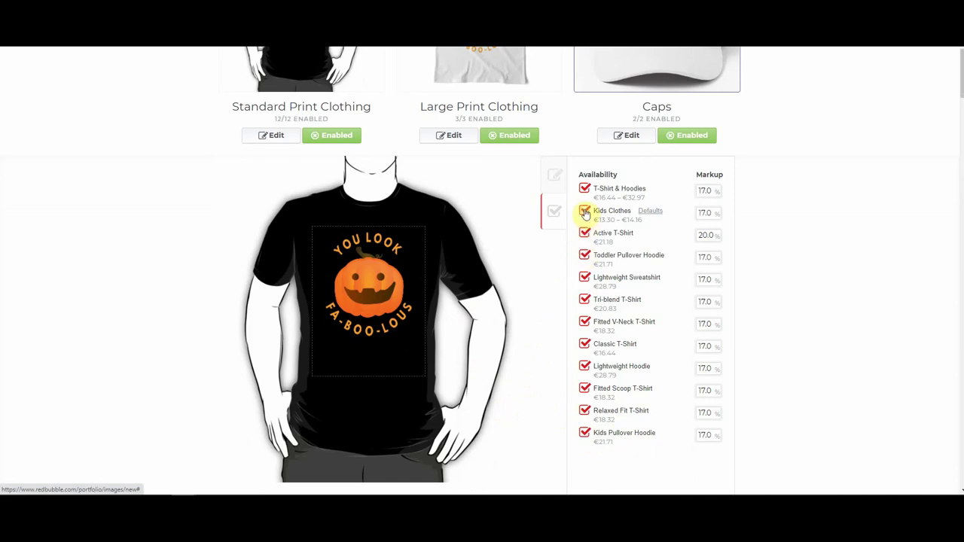
# Set the Kids Clothes defaults to black, going through the styles to Kids T-Shirt, and apply the Standard Print Clothing changes
pyautogui.click(649, 212)
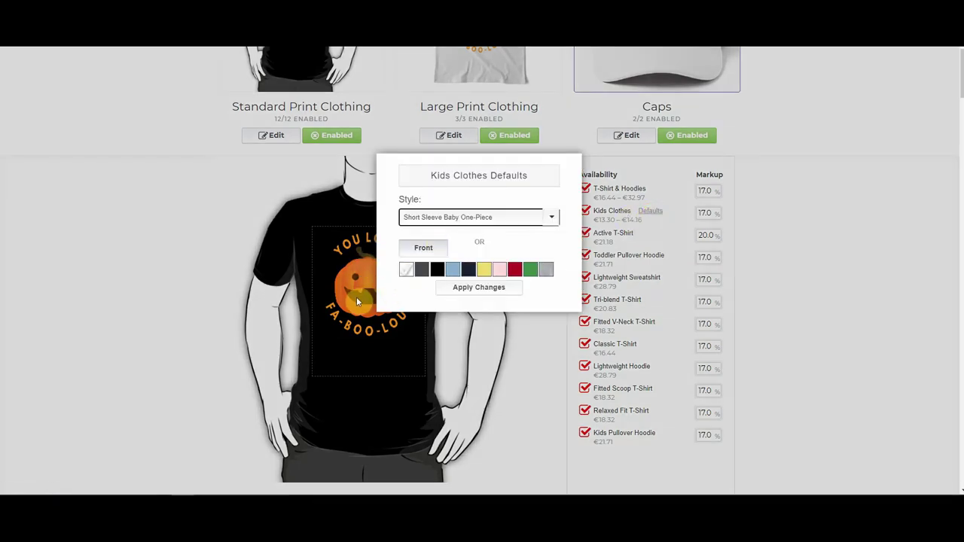
pyautogui.click(439, 273)
pyautogui.click(552, 218)
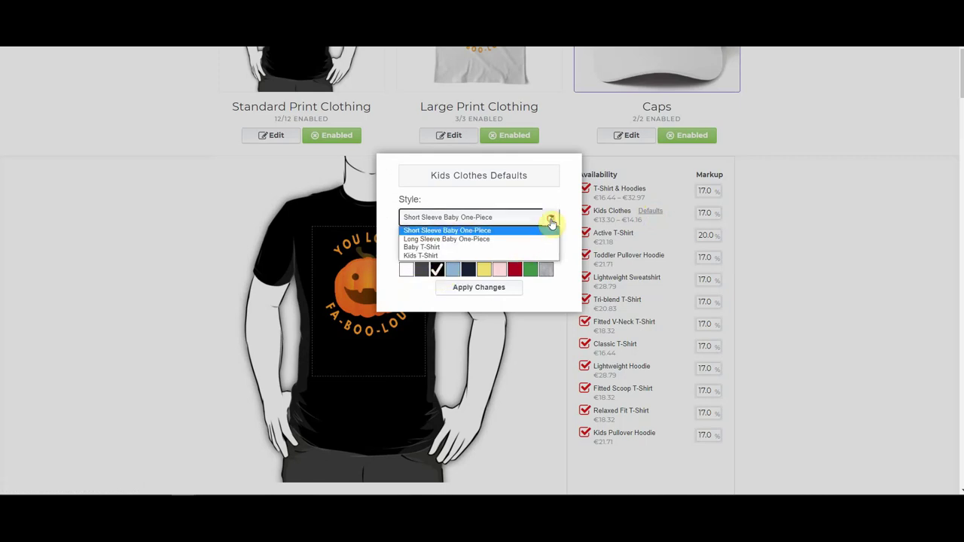
pyautogui.click(484, 241)
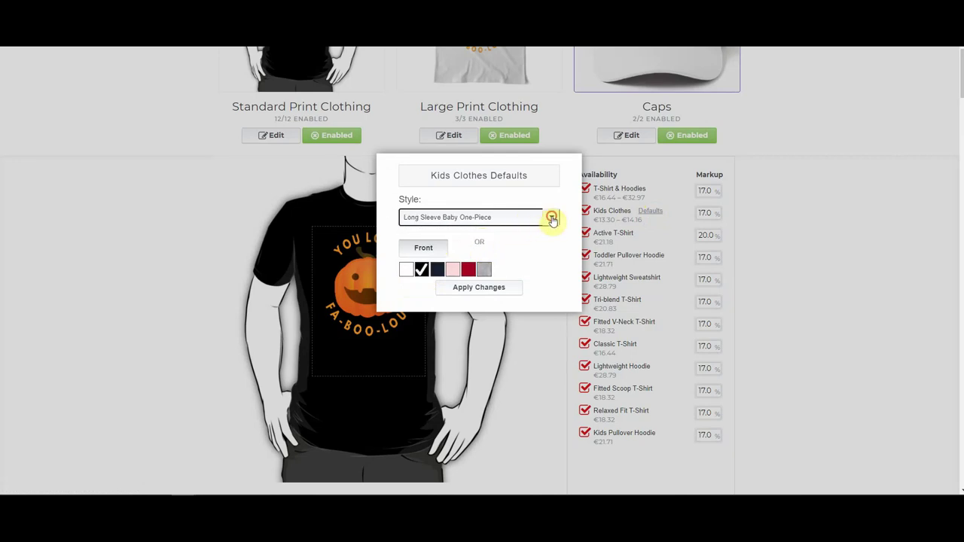
pyautogui.click(553, 218)
pyautogui.click(501, 248)
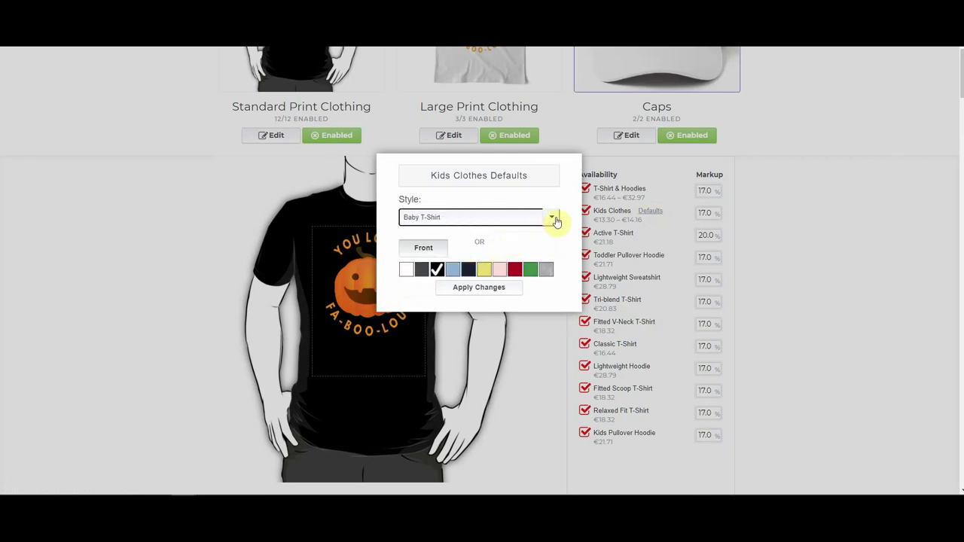
pyautogui.click(553, 217)
pyautogui.click(452, 255)
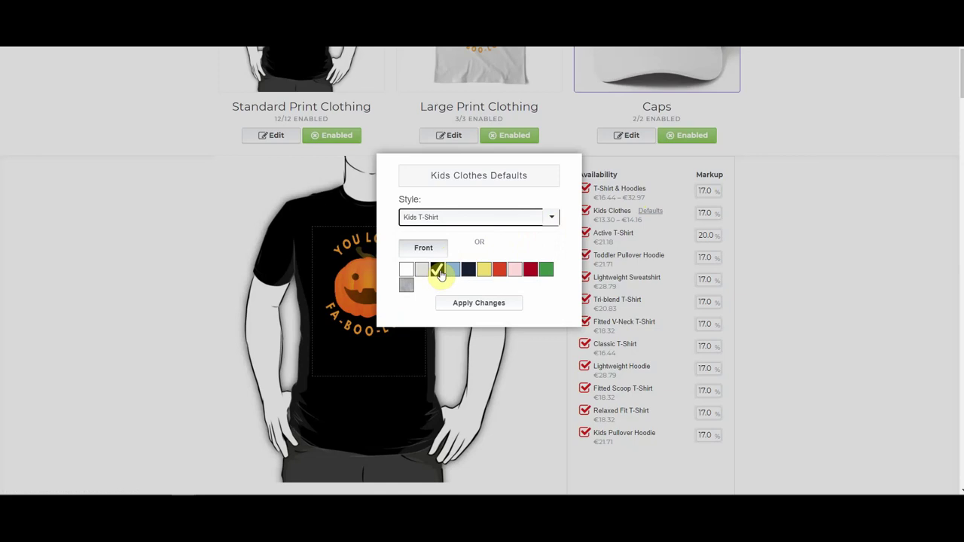
pyautogui.click(479, 305)
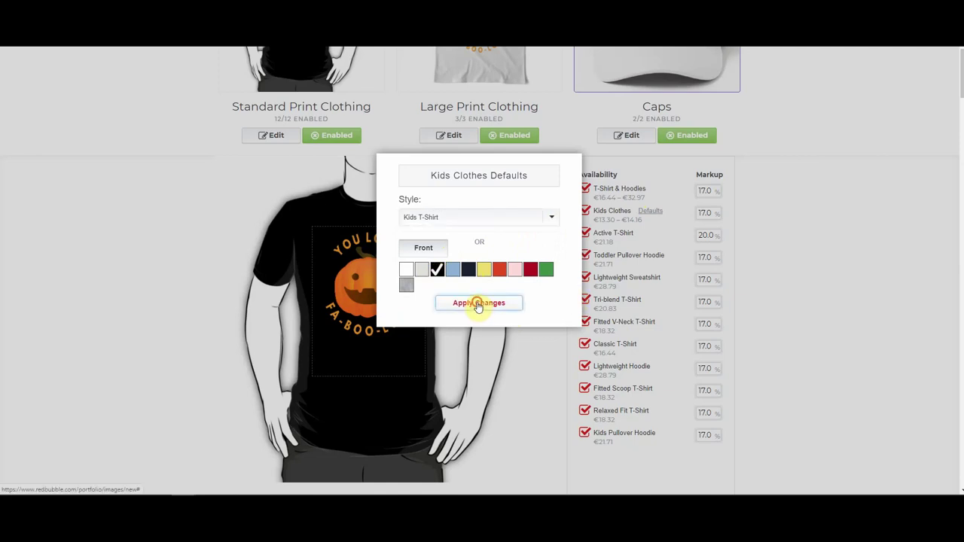
pyautogui.scroll(-3, 666, 309)
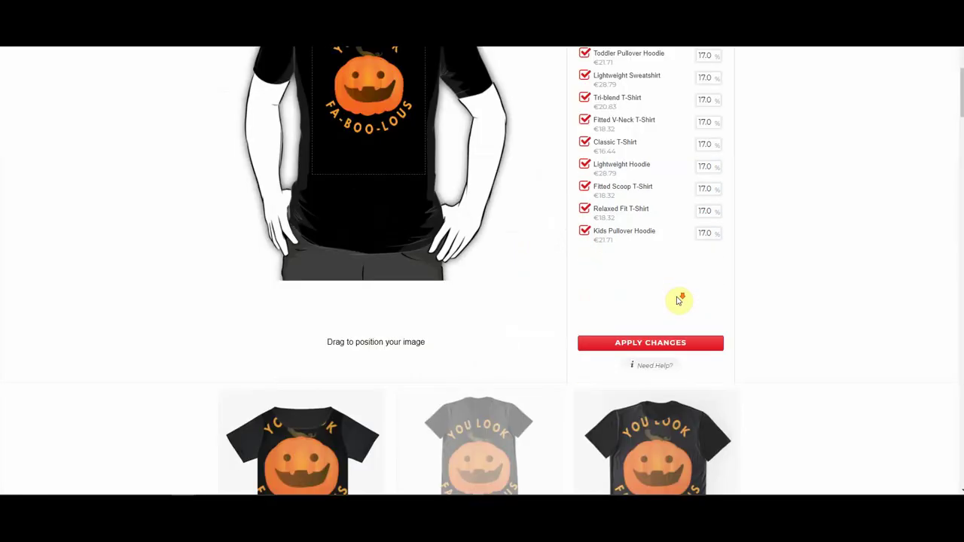
pyautogui.click(638, 344)
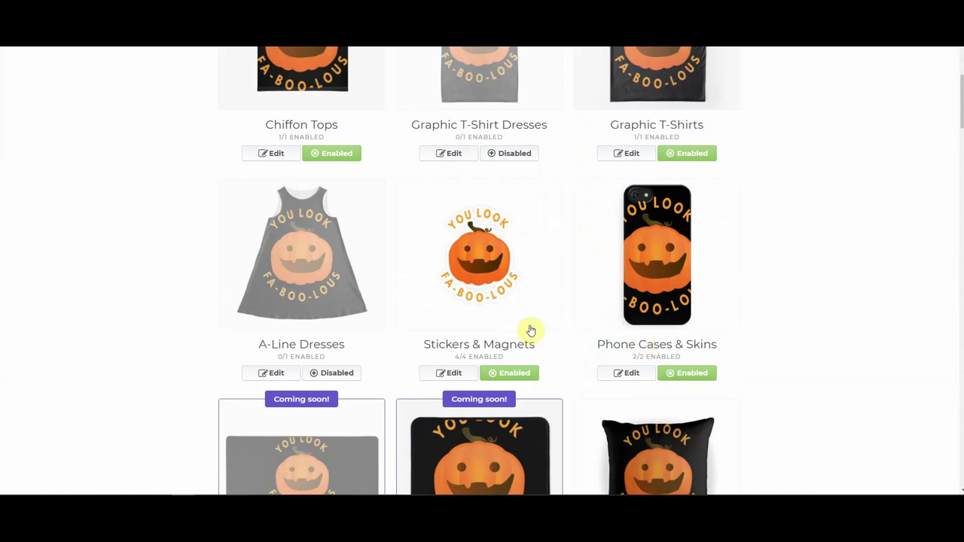
# Edit Large Print Clothing and set black as the default color for Premium T-Shirt, Long T-Shirt and Premium Scoop T-Shirt
pyautogui.scroll(5, 531, 329)
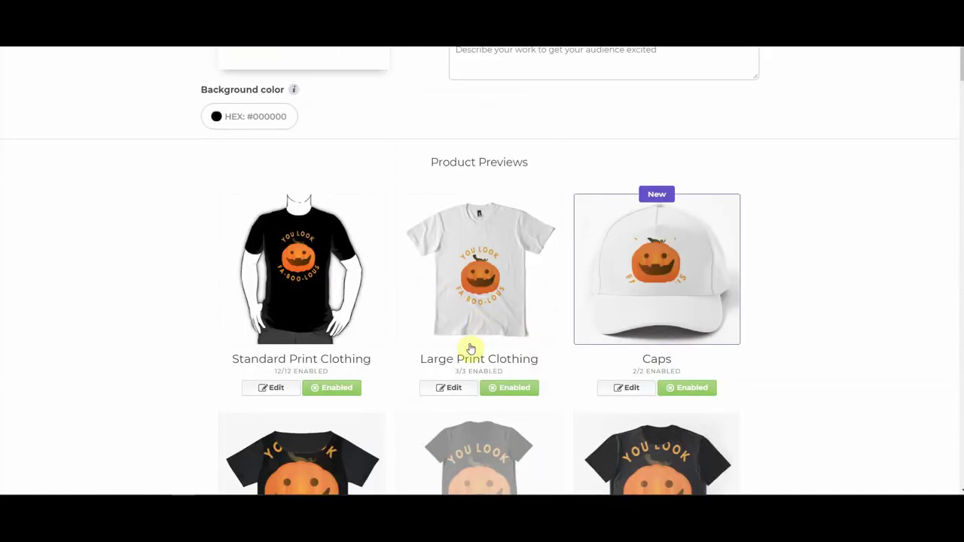
pyautogui.click(459, 390)
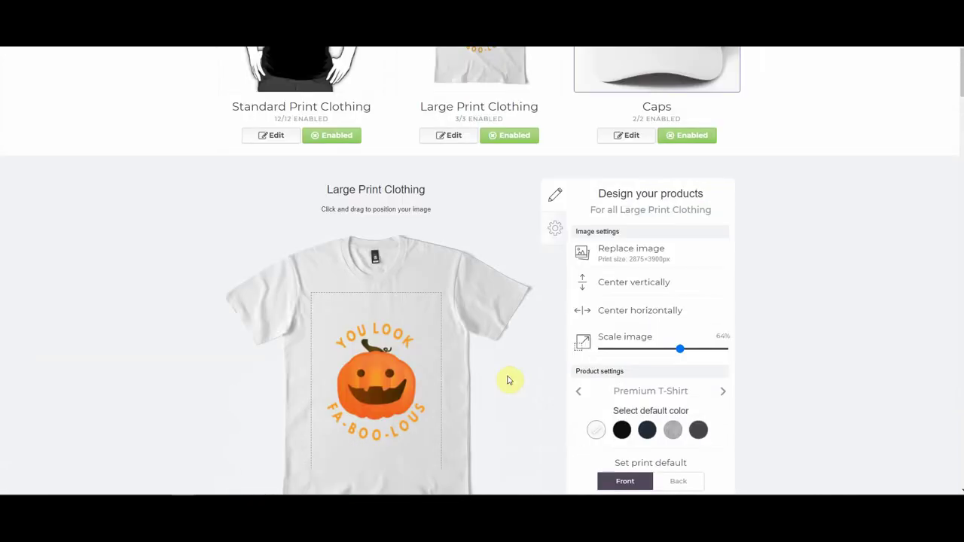
pyautogui.click(623, 433)
pyautogui.click(579, 395)
pyautogui.click(647, 430)
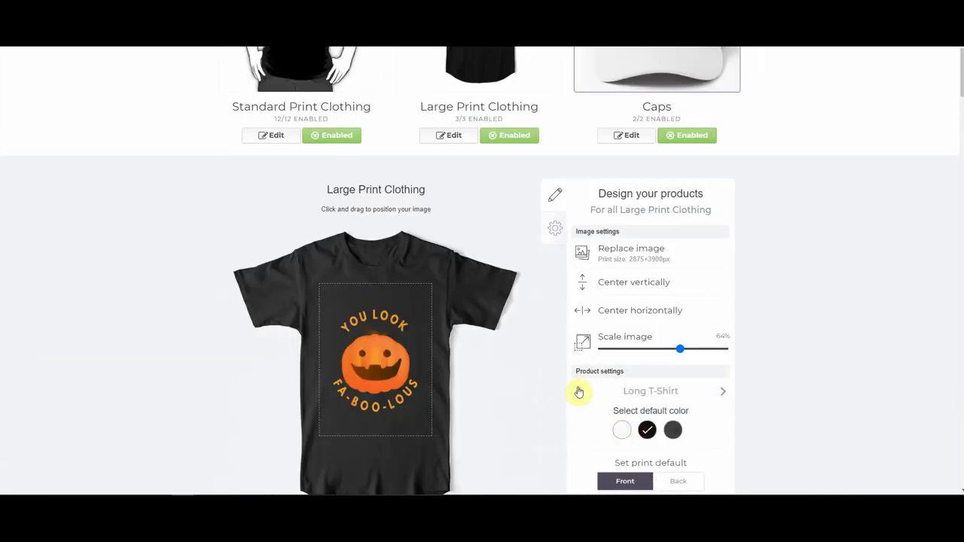
pyautogui.click(579, 392)
pyautogui.click(631, 430)
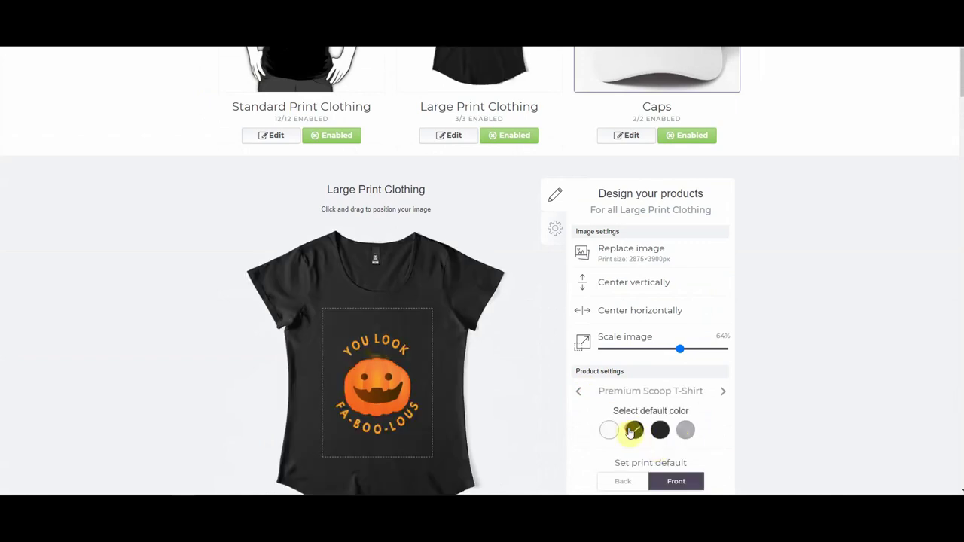
# Return to the Premium T-Shirt, scale the pumpkin design to 73% and move it up to the print area's upper edge
pyautogui.click(579, 393)
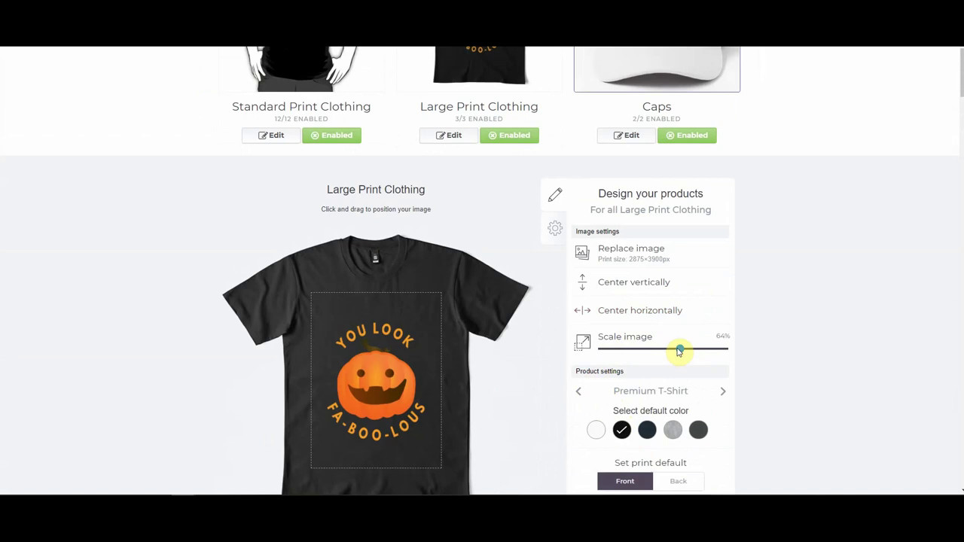
pyautogui.moveTo(680, 349); pyautogui.dragTo(691, 352)
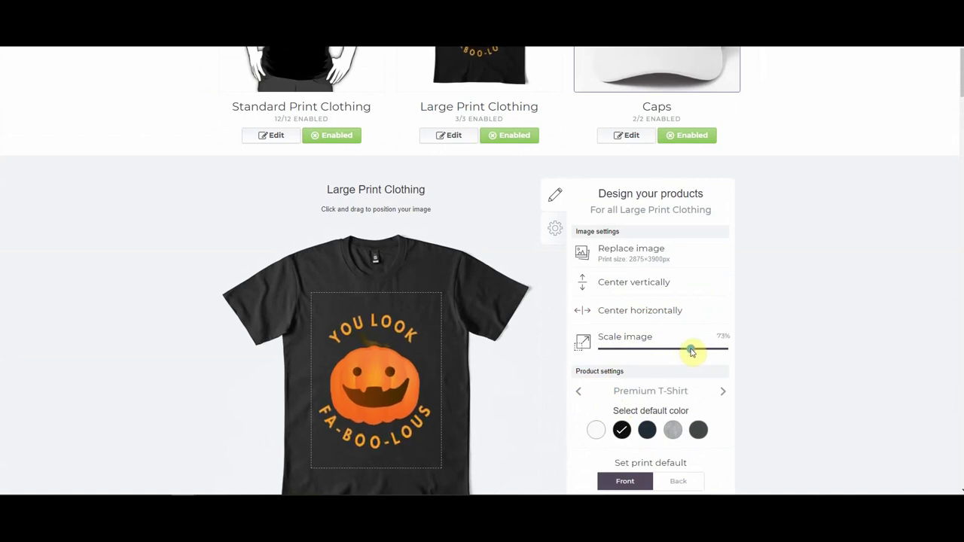
pyautogui.moveTo(386, 377); pyautogui.dragTo(388, 371)
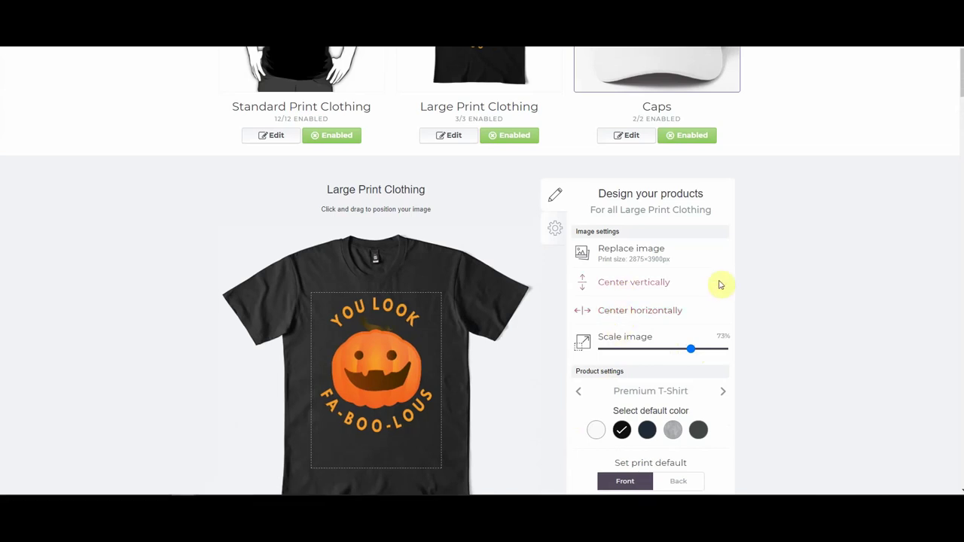
# Open the Caps product for editing, switch to the Dad Hat style and set its default color to black
pyautogui.scroll(2, 723, 283)
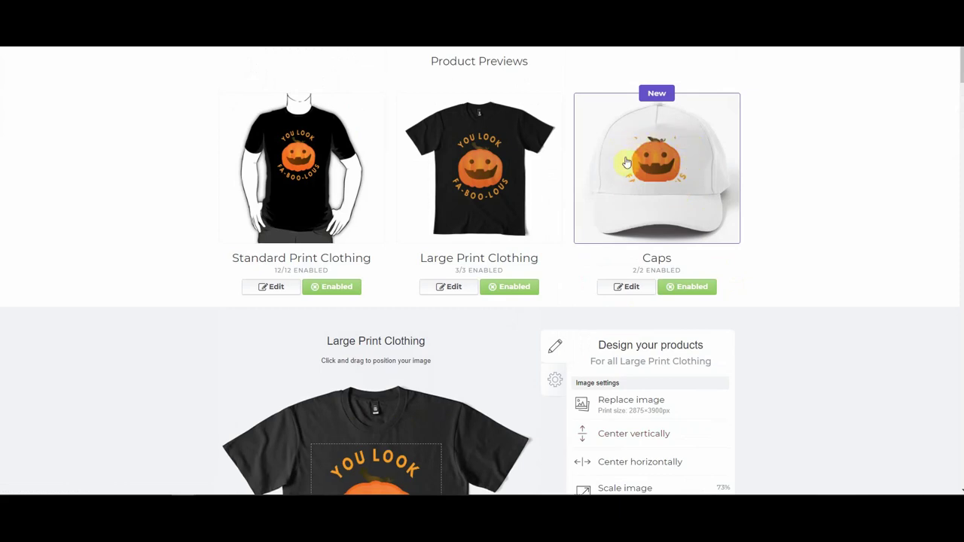
pyautogui.click(666, 171)
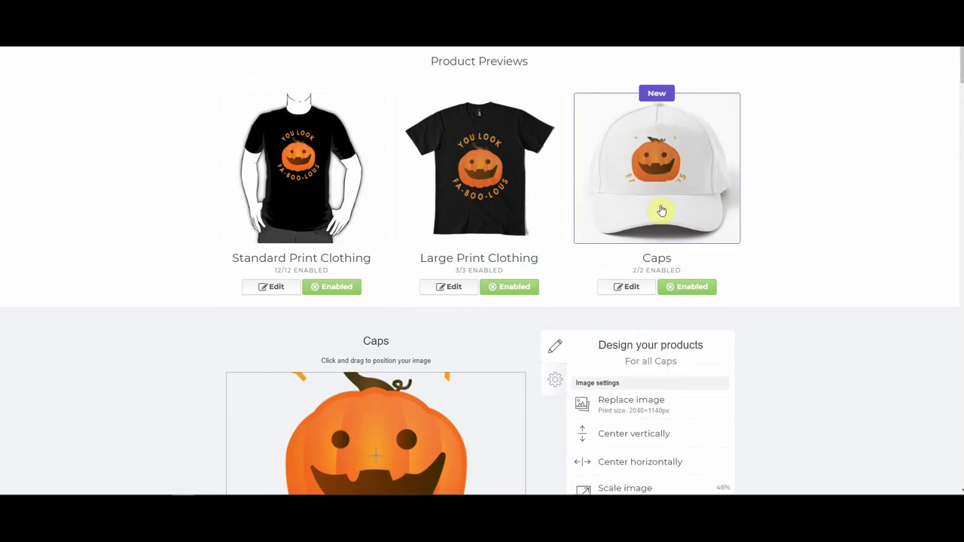
pyautogui.scroll(-3, 660, 206)
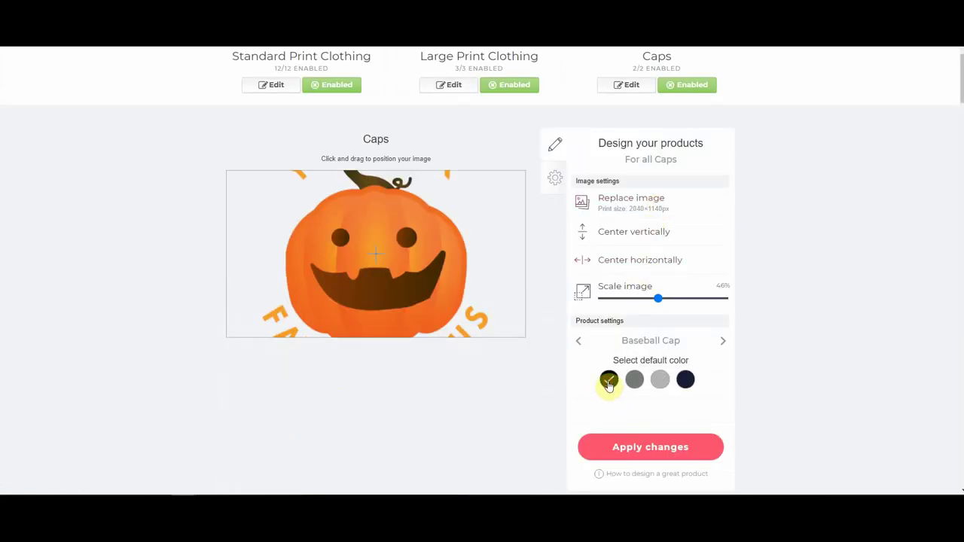
pyautogui.click(577, 341)
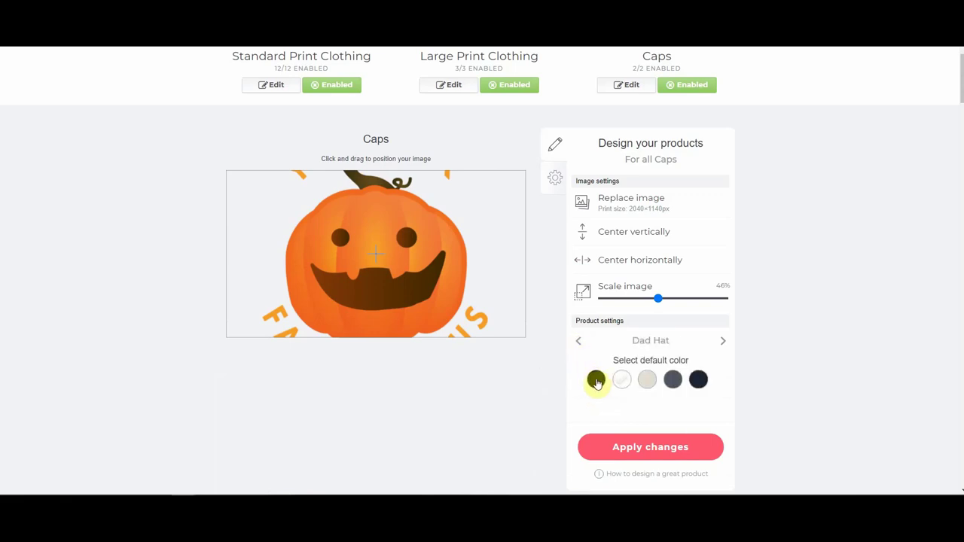
pyautogui.click(595, 380)
# Scale the pumpkin design on the caps down to 26% and center it vertically
pyautogui.scroll(1, 622, 383)
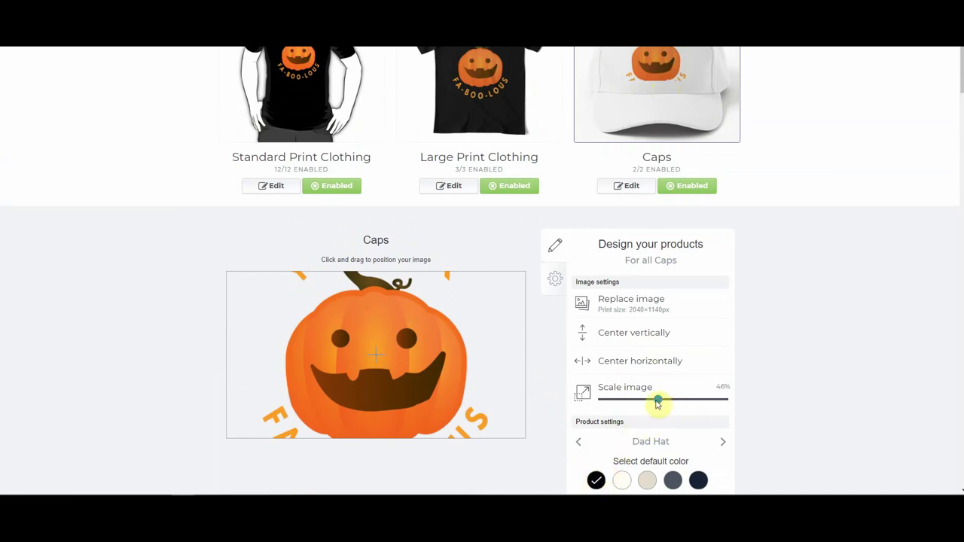
pyautogui.moveTo(657, 401); pyautogui.dragTo(636, 404)
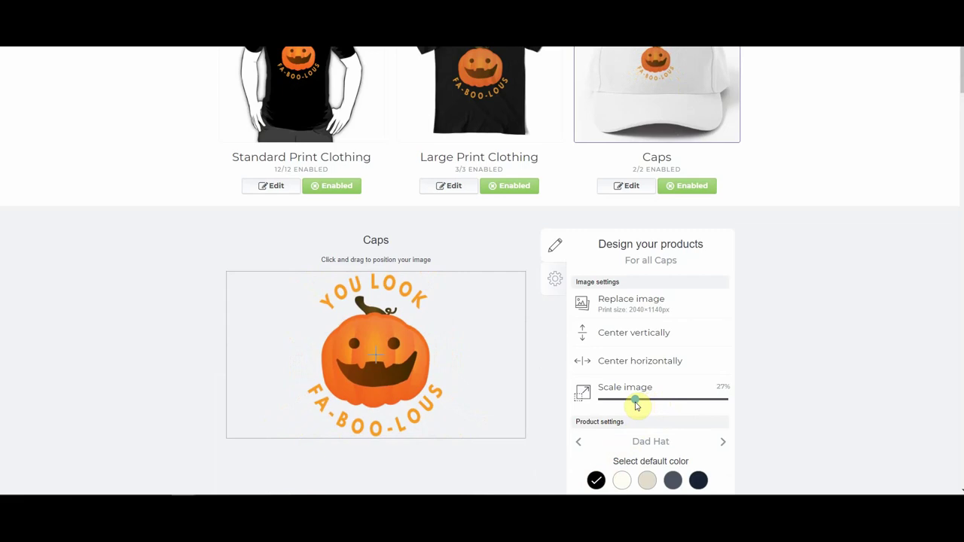
pyautogui.moveTo(636, 405); pyautogui.dragTo(634, 402)
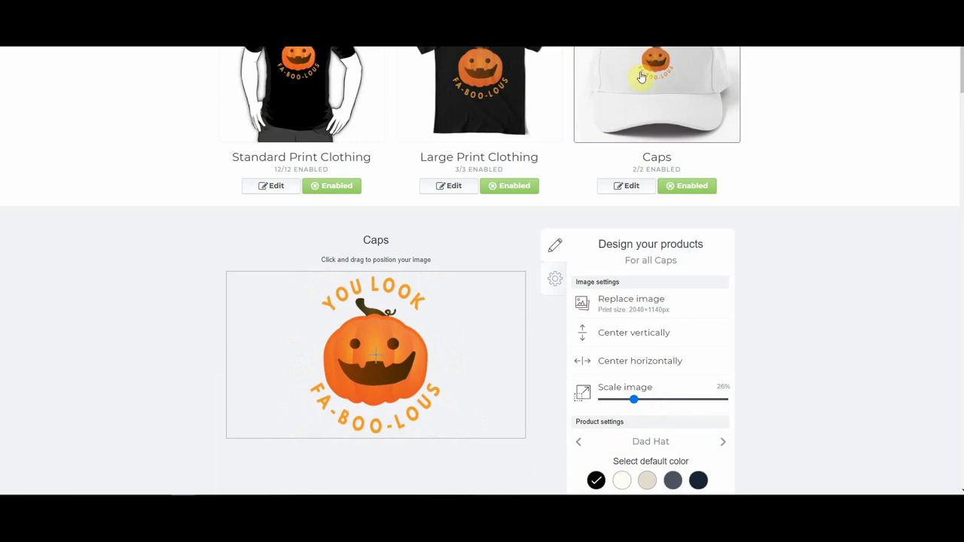
pyautogui.click(624, 341)
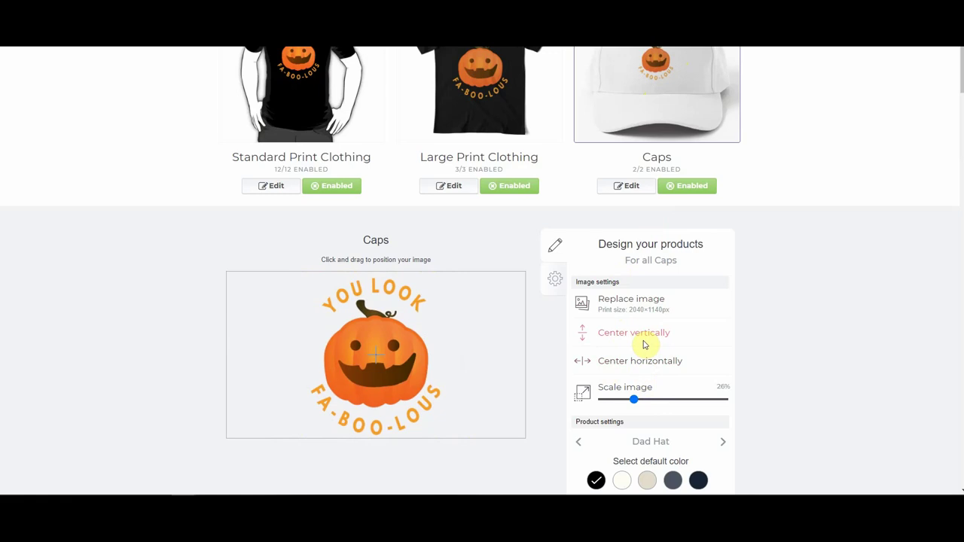
# Open Chiffon Tops for editing, scale the pumpkin design down to 45% and center it horizontally
pyautogui.scroll(-5, 781, 315)
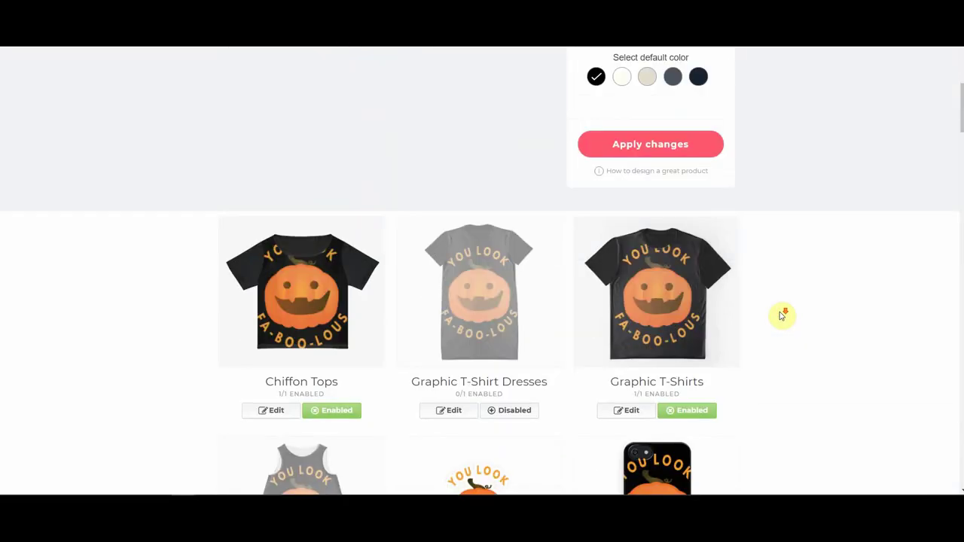
pyautogui.scroll(-1, 782, 315)
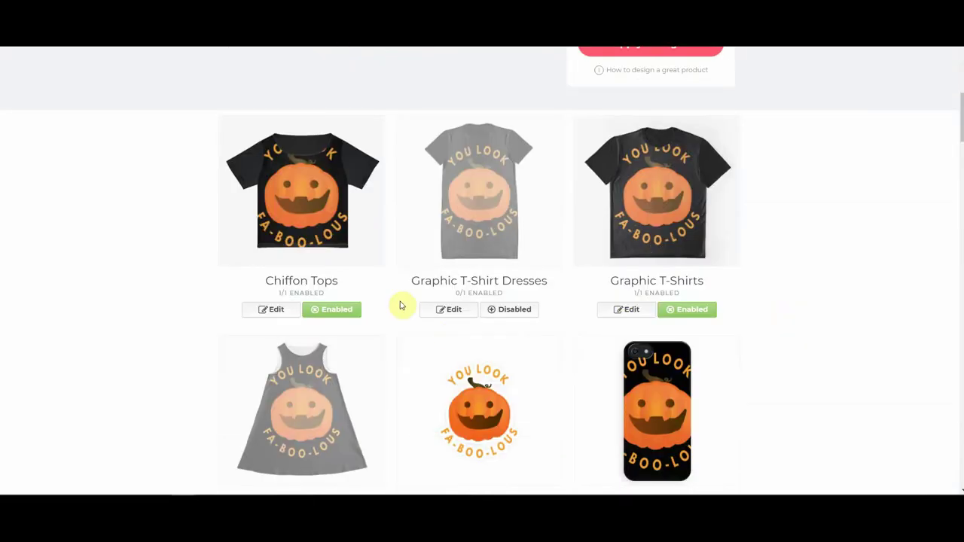
pyautogui.click(311, 230)
pyautogui.scroll(-5, 326, 289)
pyautogui.scroll(1, 460, 268)
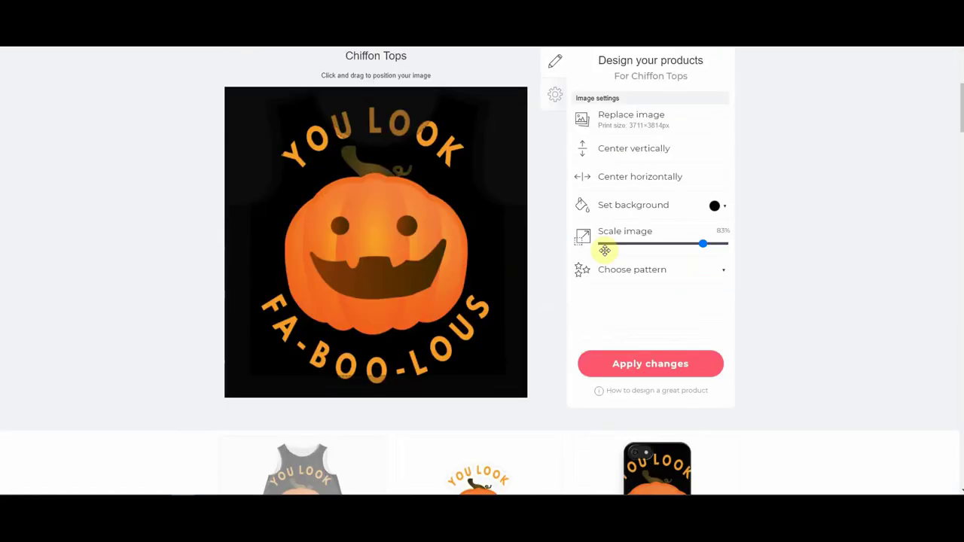
pyautogui.moveTo(699, 247); pyautogui.dragTo(656, 247)
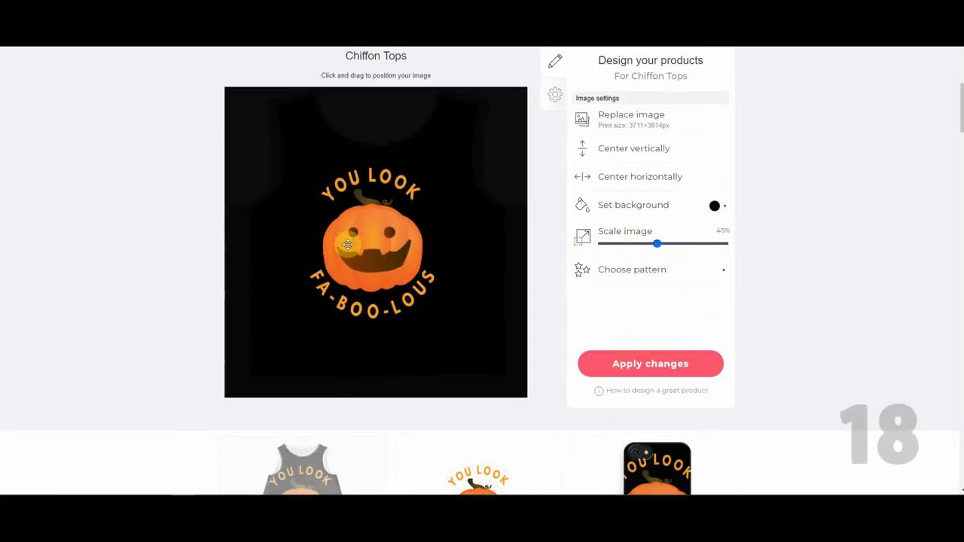
pyautogui.click(647, 179)
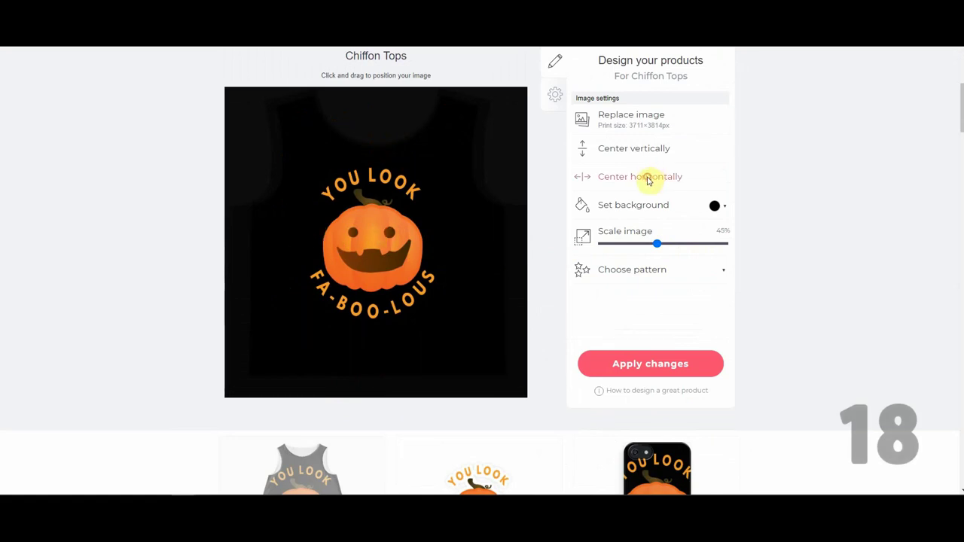
# Enable the Graphic T-Shirt Dresses product
pyautogui.scroll(2, 647, 179)
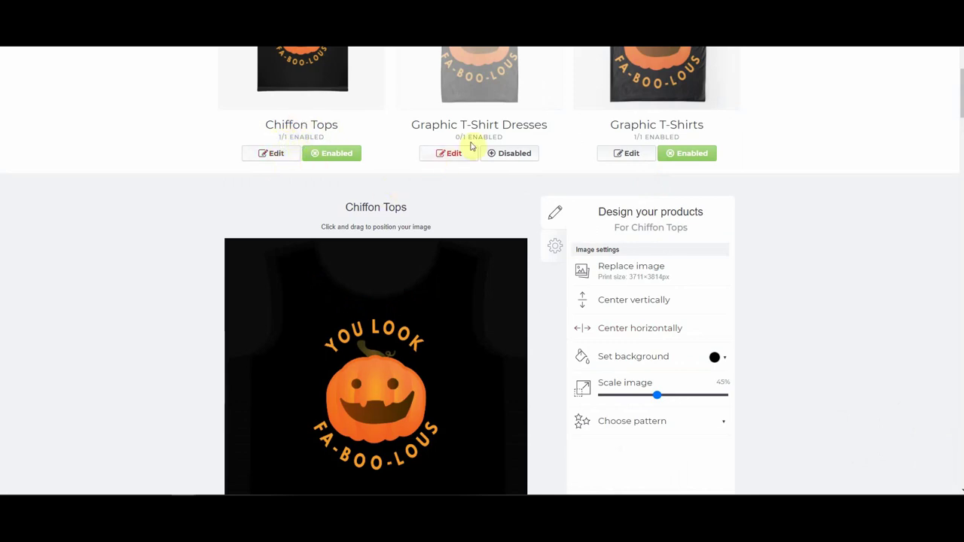
pyautogui.click(507, 157)
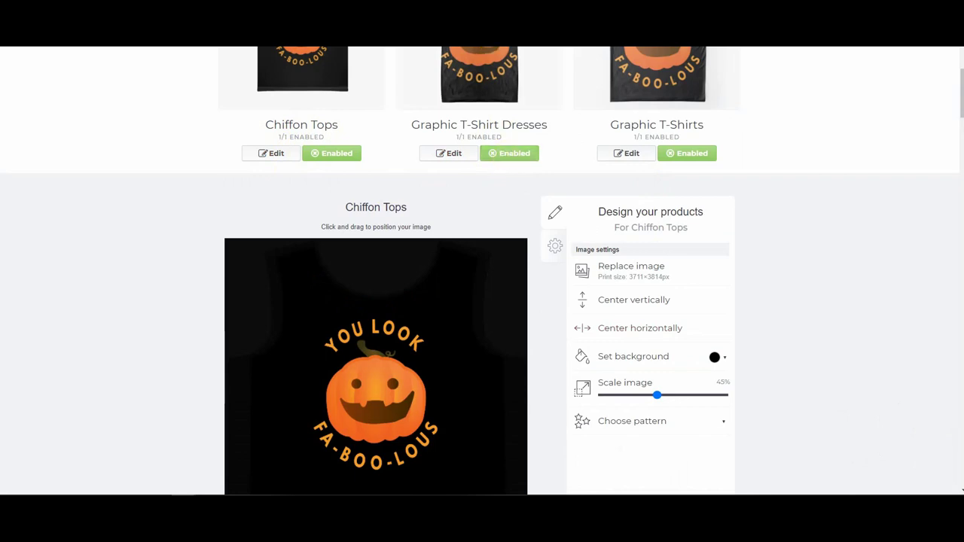
# Scale the pumpkin design on Graphic T-Shirt Dresses down to 65%, move it slightly higher and center it horizontally
pyautogui.moveTo(725, 396); pyautogui.dragTo(682, 402)
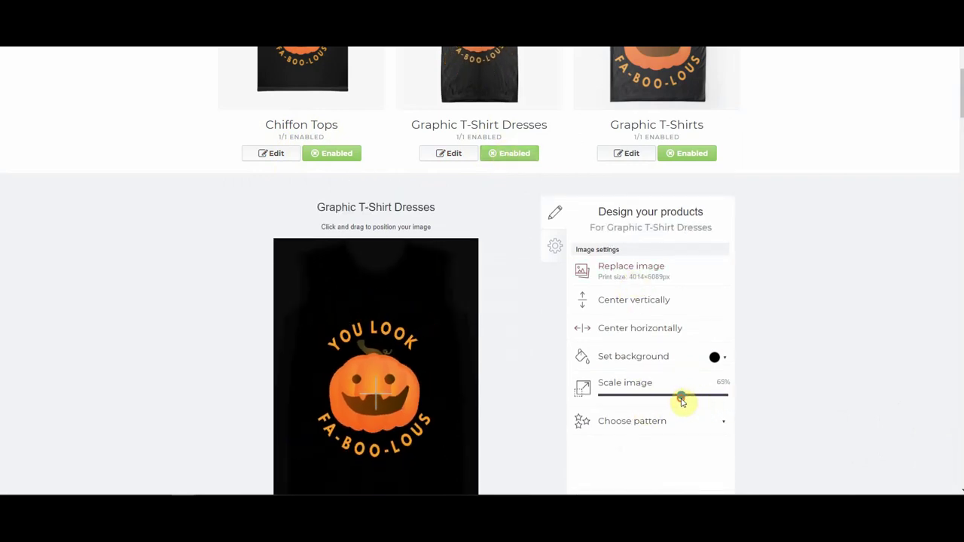
pyautogui.moveTo(385, 438); pyautogui.dragTo(387, 416)
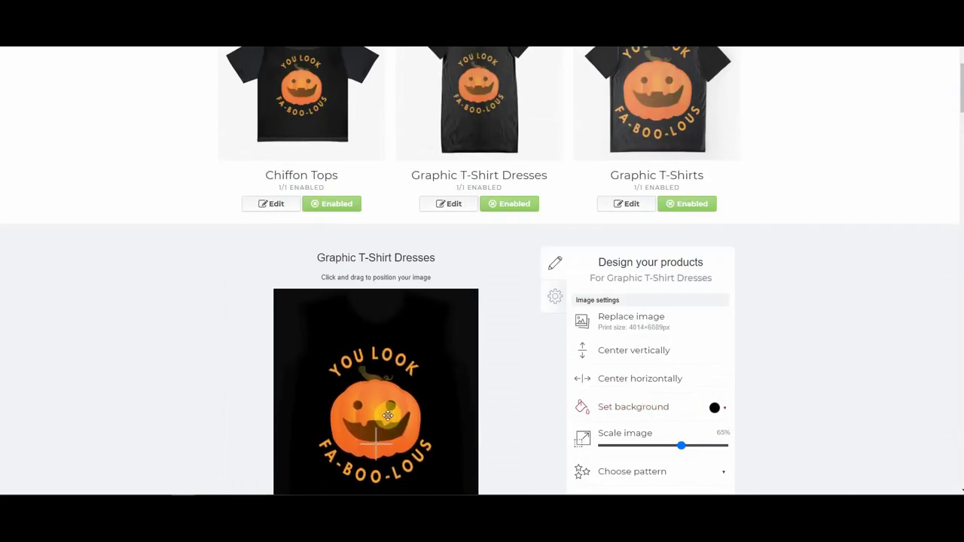
pyautogui.click(628, 382)
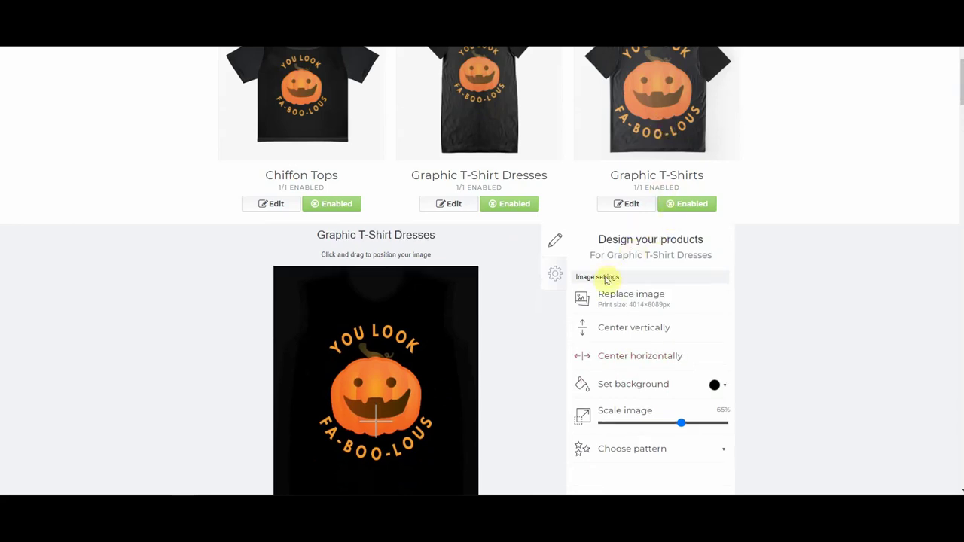
# Scale the pumpkin design on Graphic T-Shirts down to 62% and center it horizontally
pyautogui.moveTo(712, 447); pyautogui.dragTo(679, 457)
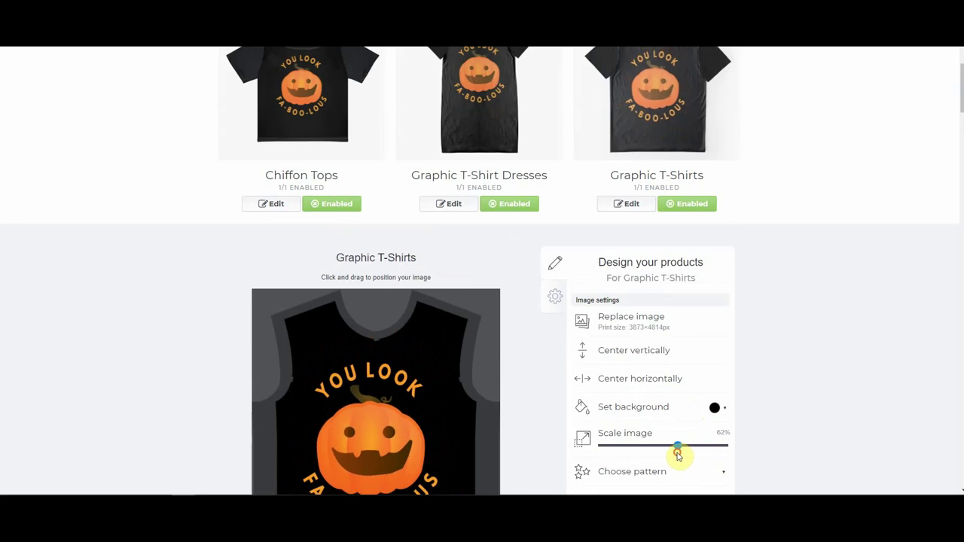
pyautogui.click(638, 379)
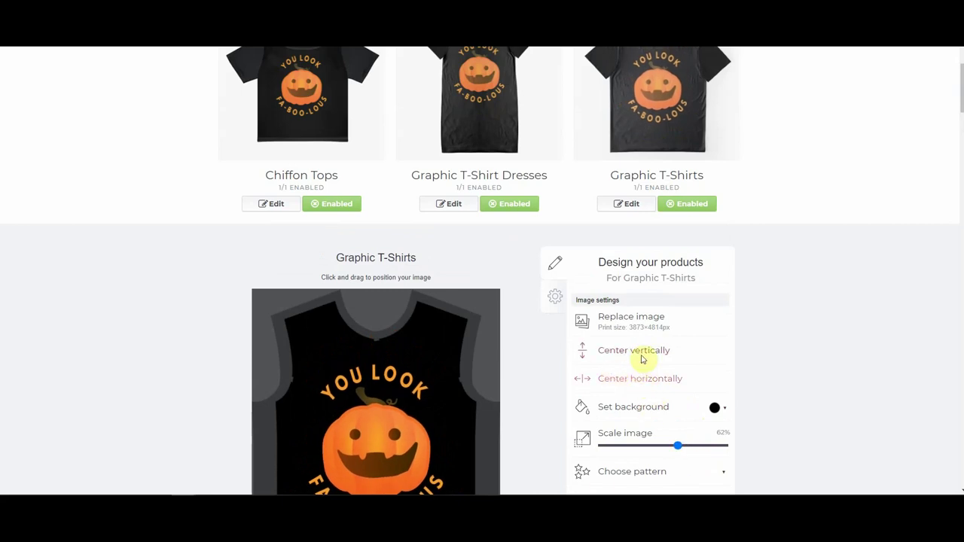
pyautogui.scroll(-1, 761, 343)
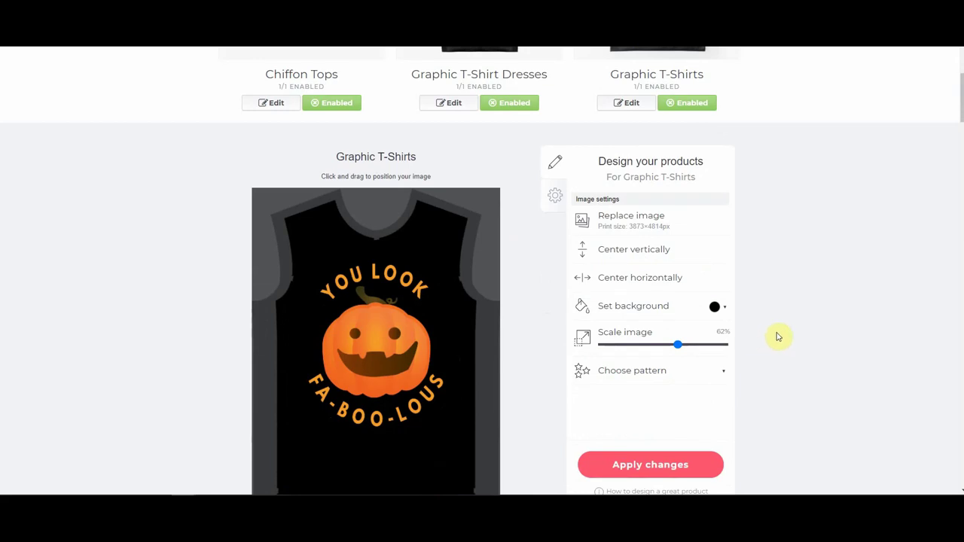
pyautogui.scroll(1, 777, 335)
# Enable the A-Line Dresses product and open it for editing
pyautogui.scroll(-4, 778, 335)
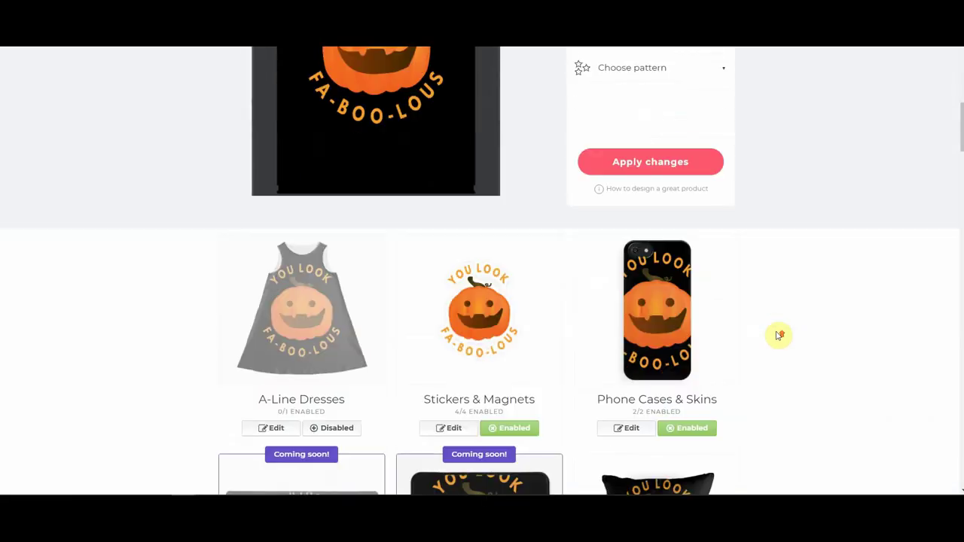
pyautogui.scroll(-1, 778, 335)
pyautogui.click(333, 276)
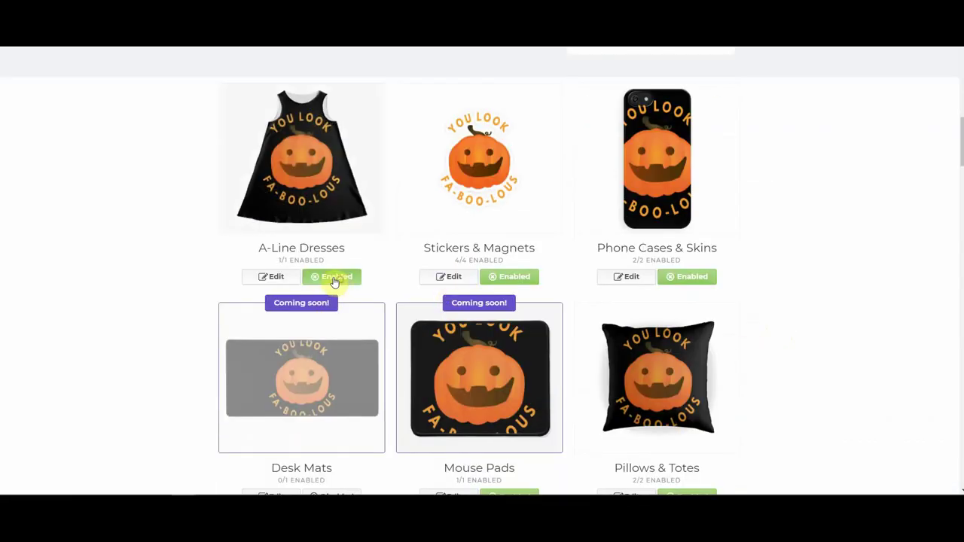
pyautogui.click(270, 277)
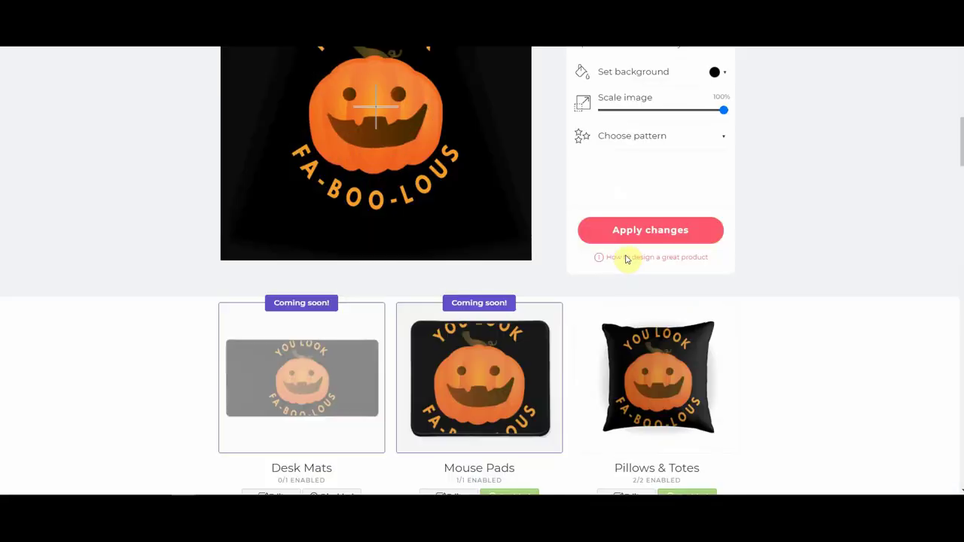
# Scale the pumpkin design on the A-Line Dresses down to 73% and center it horizontally
pyautogui.scroll(2, 686, 136)
pyautogui.moveTo(721, 264); pyautogui.dragTo(693, 269)
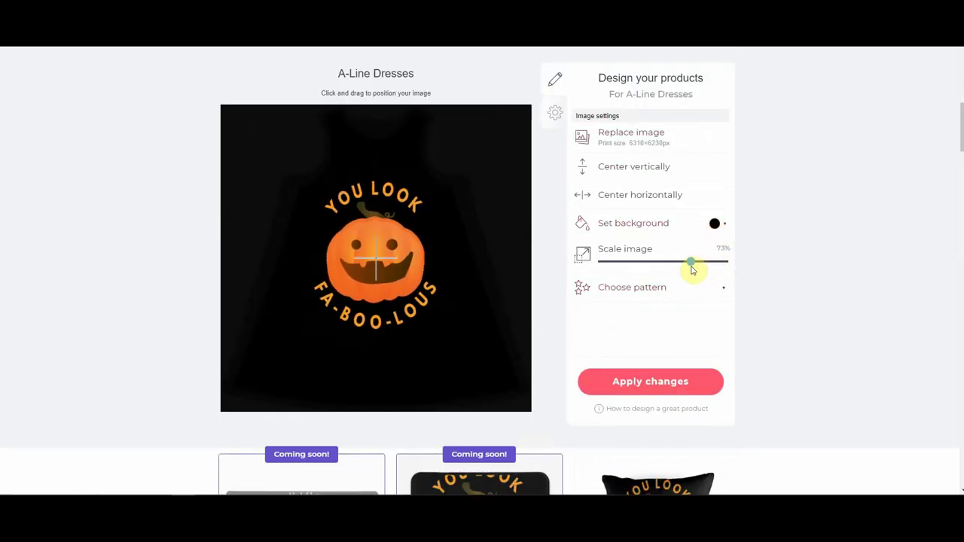
pyautogui.click(625, 200)
# Open Stickers & Magnets for editing and replace its image with the Pumpkin Sticker file
pyautogui.scroll(3, 656, 207)
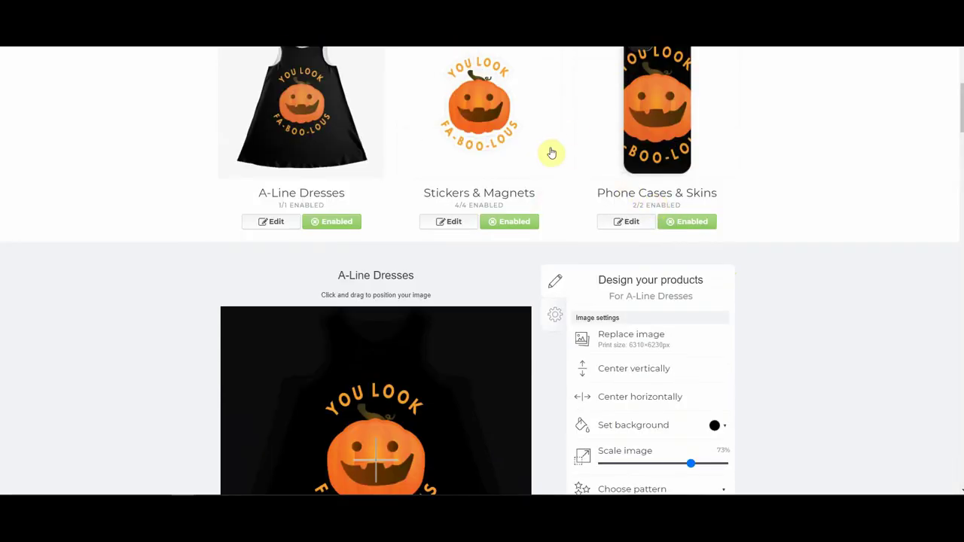
pyautogui.click(479, 128)
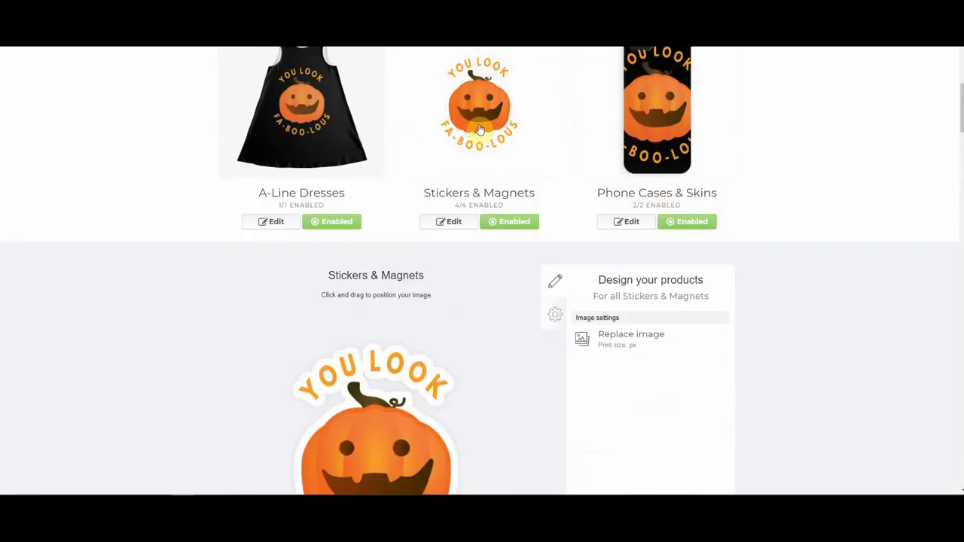
pyautogui.scroll(-2, 518, 222)
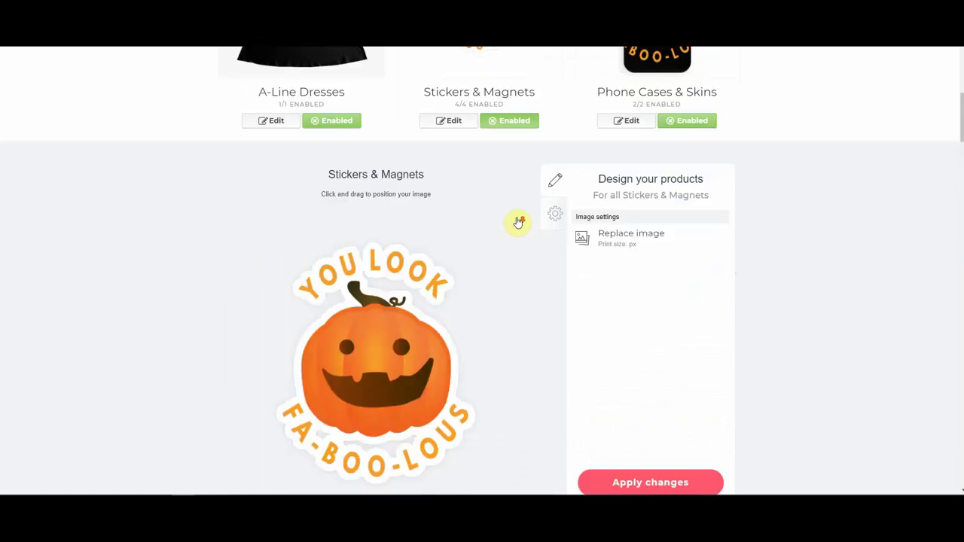
pyautogui.scroll(-1, 518, 223)
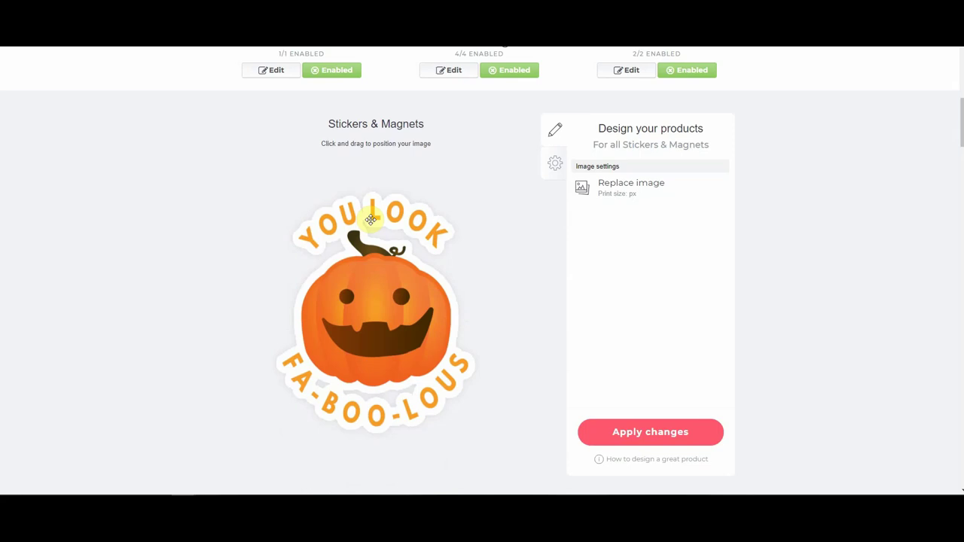
pyautogui.click(618, 186)
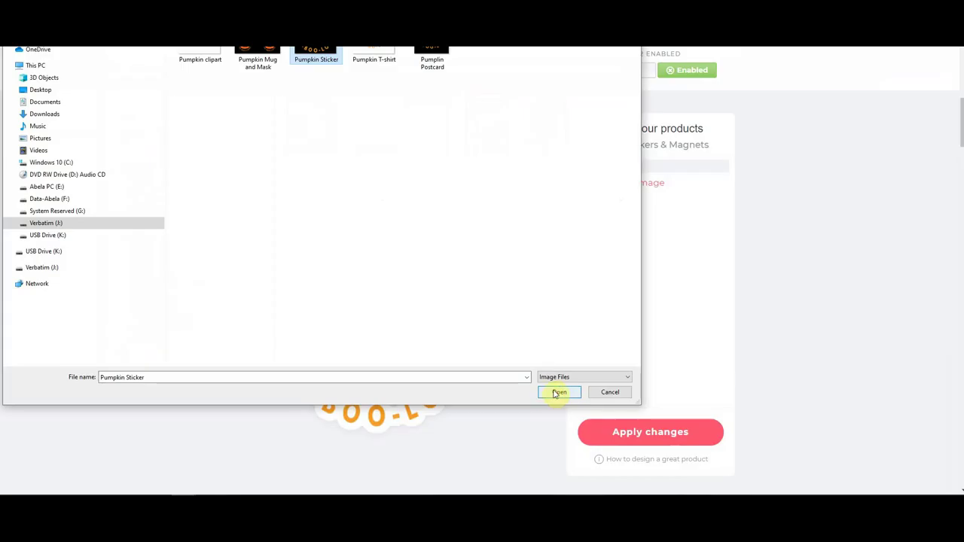
pyautogui.click(677, 494)
# Check the replaced image on Stickers & Magnets and open Phone Cases & Skins for editing
pyautogui.scroll(-1, 540, 291)
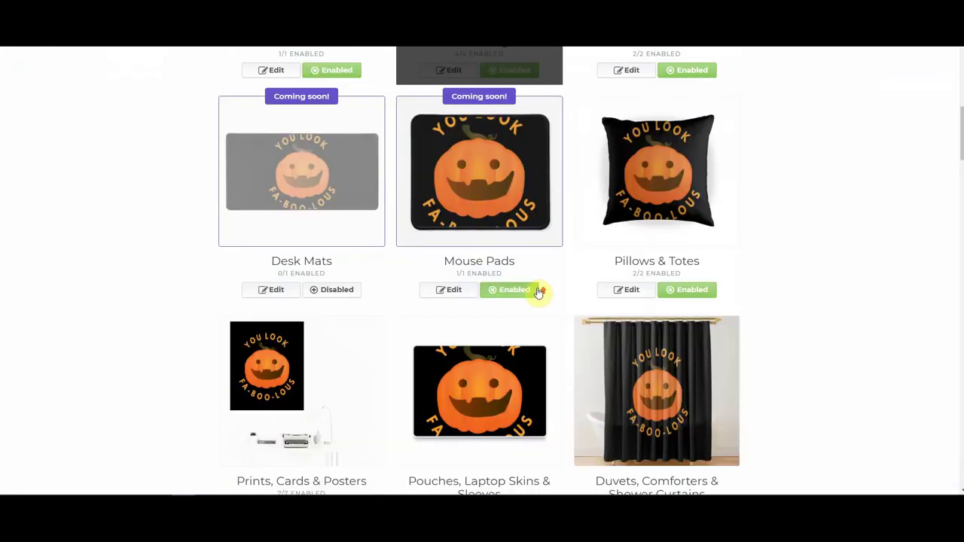
pyautogui.scroll(3, 540, 293)
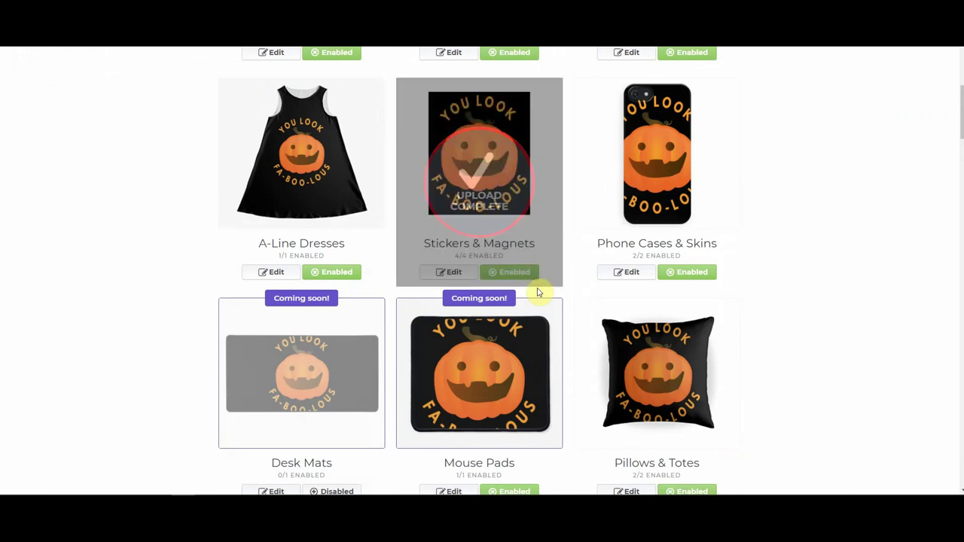
pyautogui.click(469, 149)
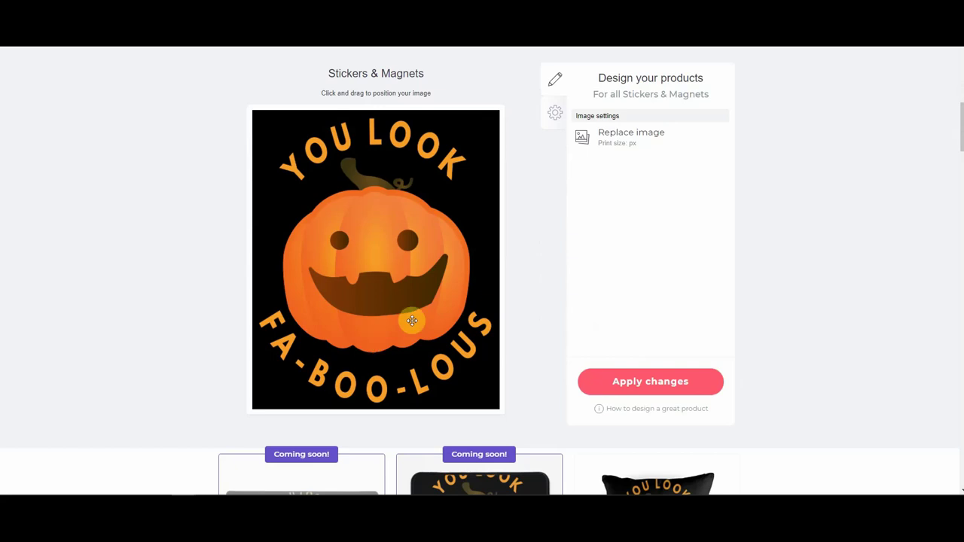
pyautogui.scroll(3, 411, 321)
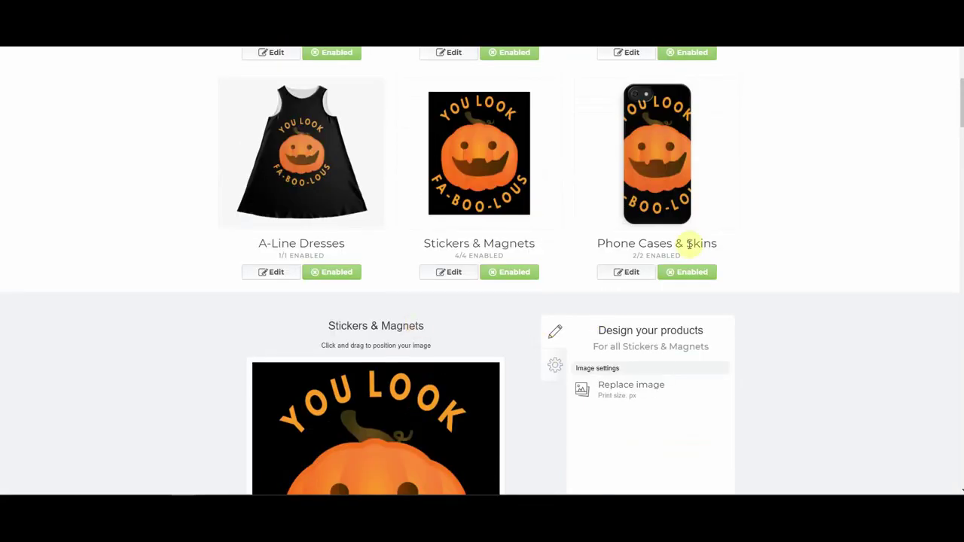
pyautogui.click(652, 184)
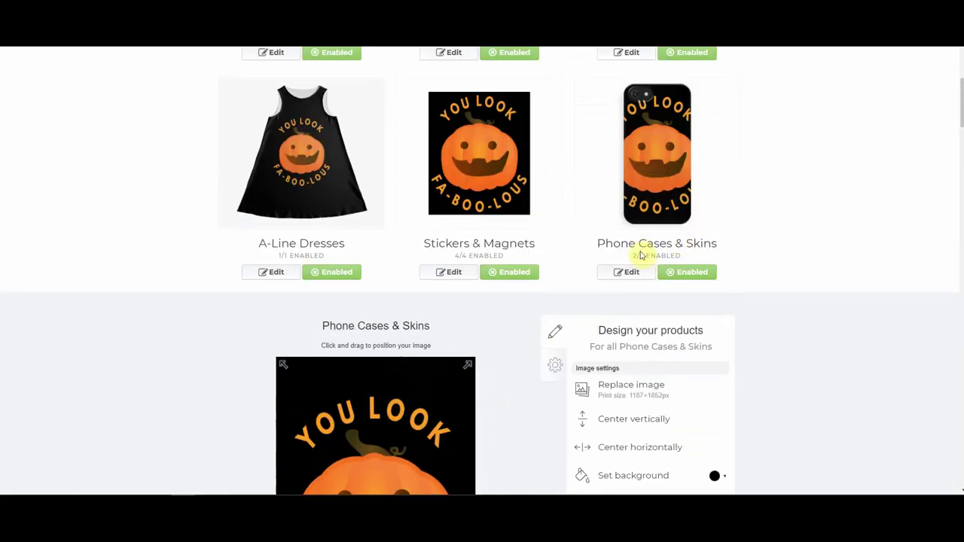
# Scale the pumpkin design on Phone Cases & Skins down to 19% and center it horizontally
pyautogui.scroll(-3, 641, 252)
pyautogui.moveTo(645, 312); pyautogui.dragTo(635, 314)
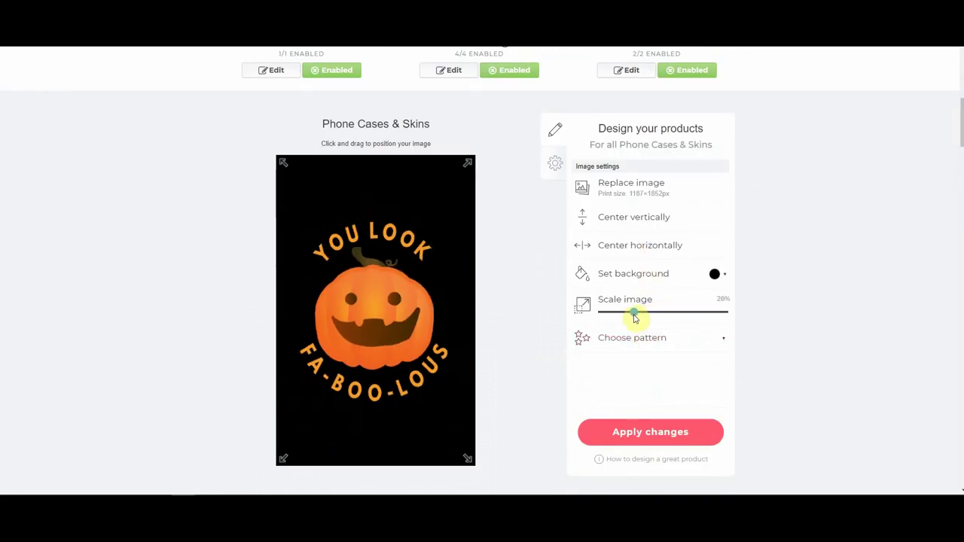
pyautogui.scroll(2, 635, 318)
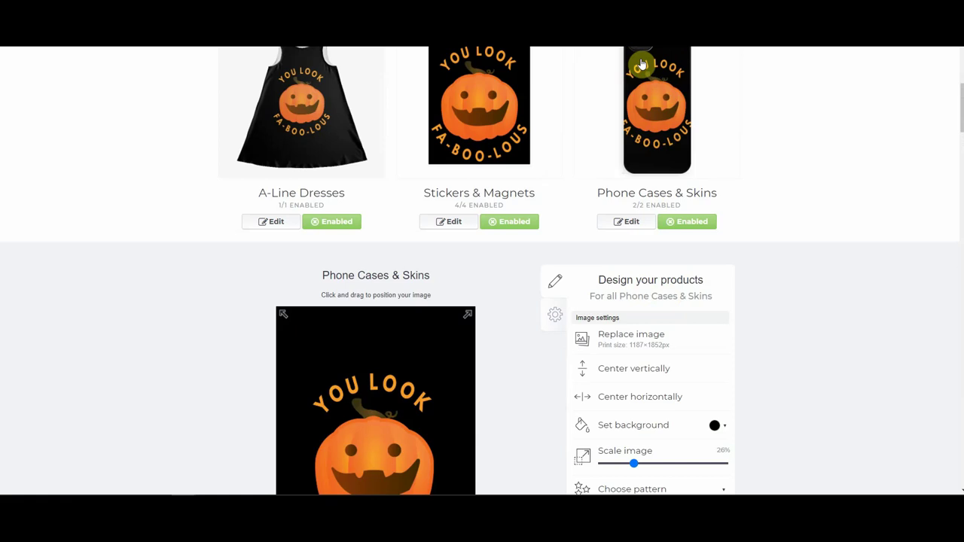
pyautogui.scroll(-2, 655, 94)
pyautogui.moveTo(634, 365); pyautogui.dragTo(626, 366)
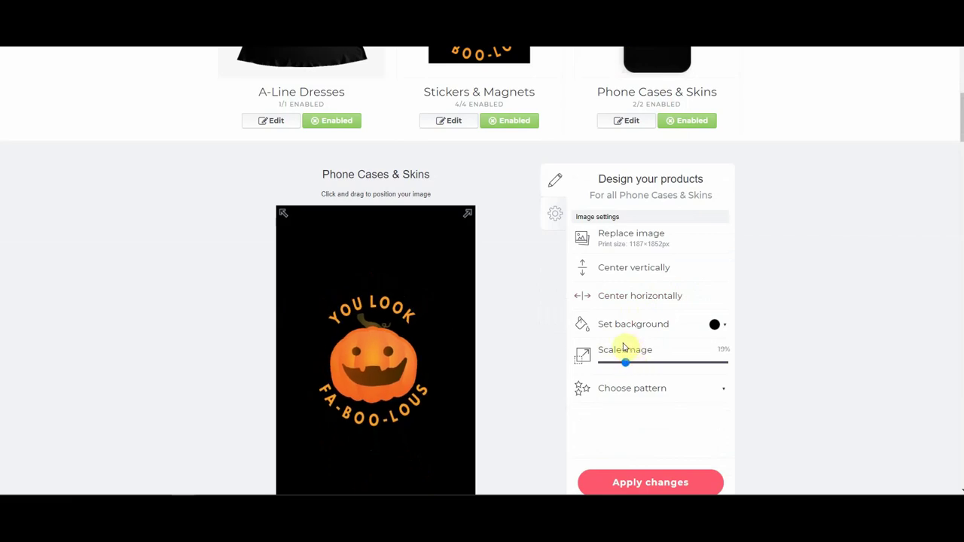
pyautogui.scroll(2, 563, 343)
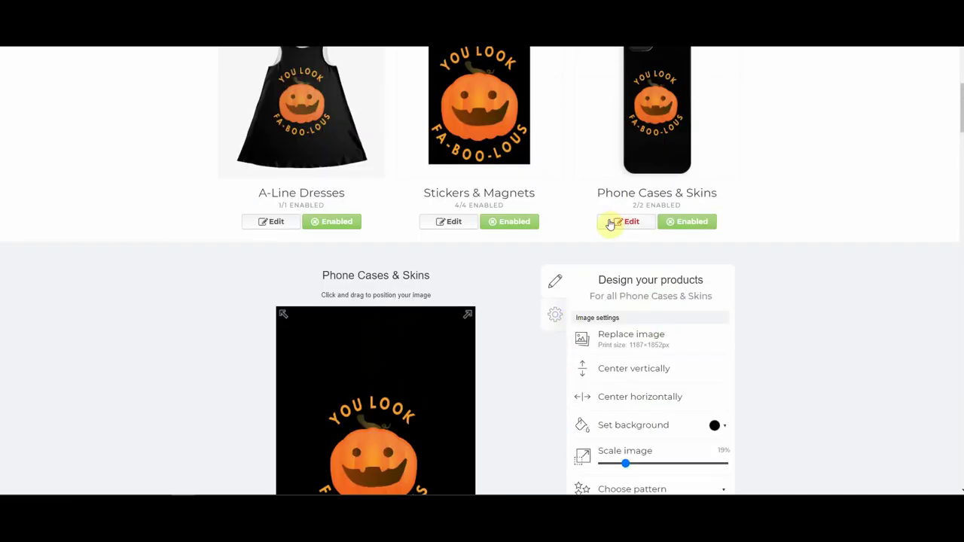
pyautogui.scroll(-2, 644, 133)
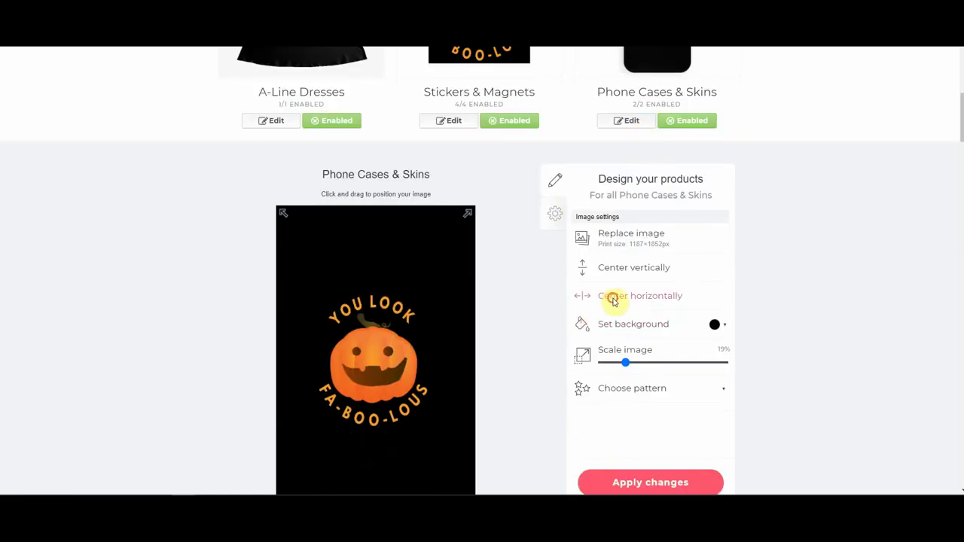
pyautogui.scroll(-1, 356, 321)
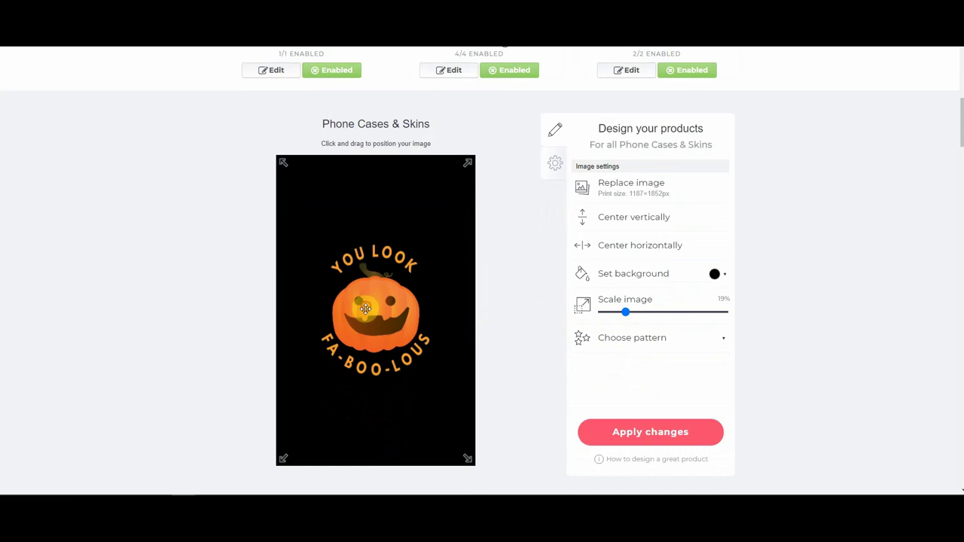
# Replace the Phone Cases & Skins image with the Pumpkin clipart file
pyautogui.scroll(2, 366, 339)
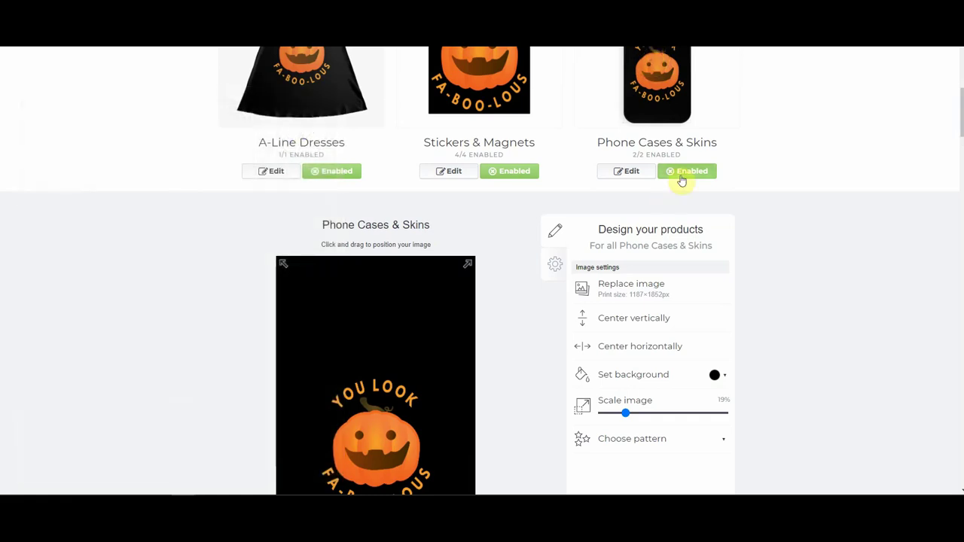
pyautogui.click(636, 286)
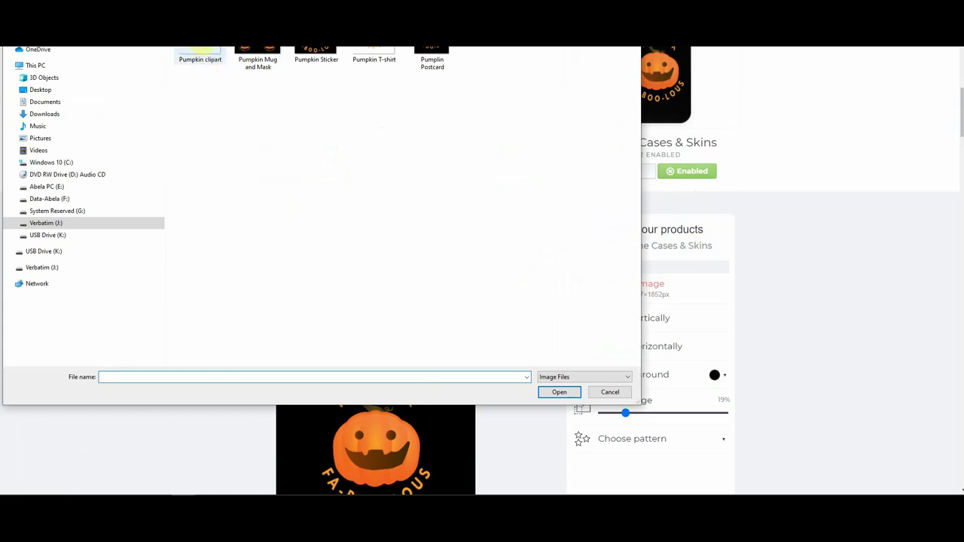
pyautogui.click(192, 52)
pyautogui.click(559, 393)
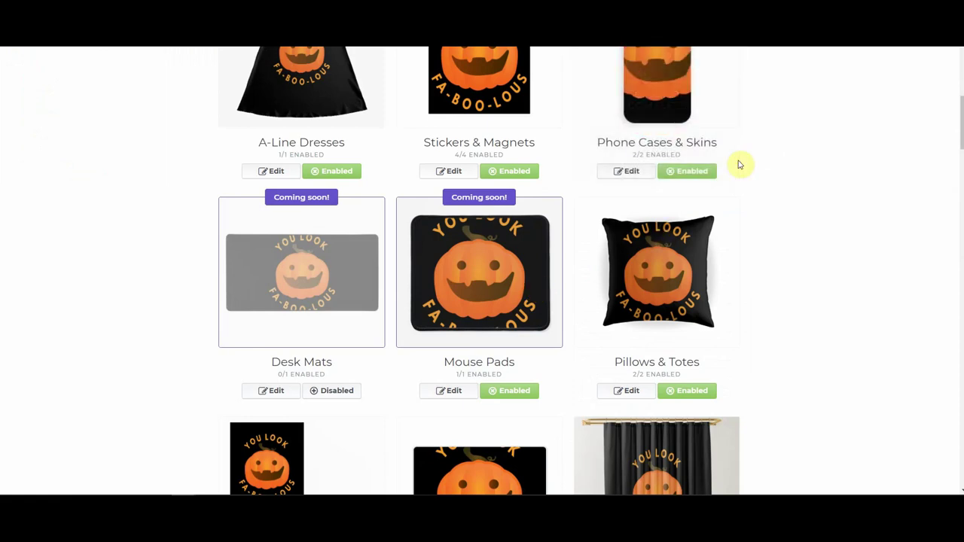
# Reopen Phone Cases & Skins for editing, scale the pumpkin down to 13% and repeat it in an offset grid pattern
pyautogui.click(634, 226)
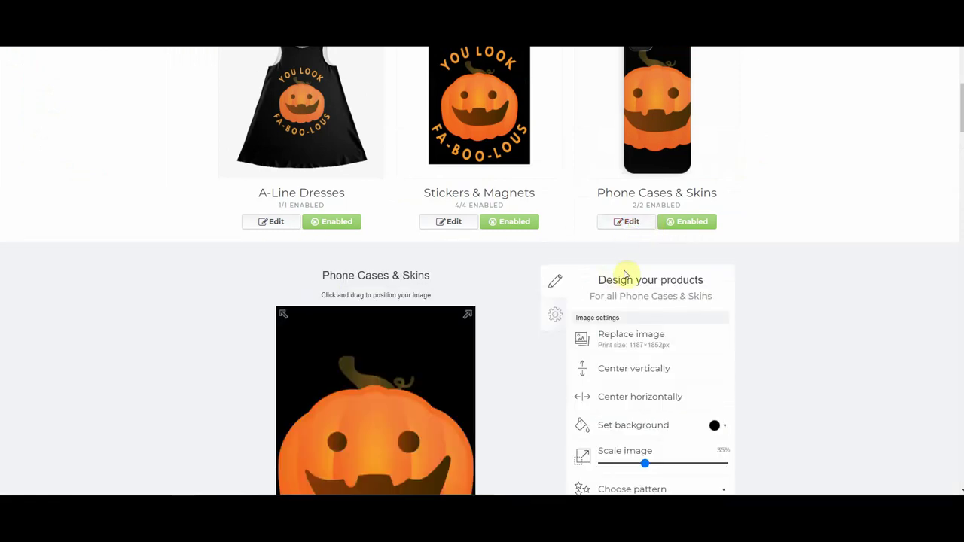
pyautogui.moveTo(643, 463); pyautogui.dragTo(620, 468)
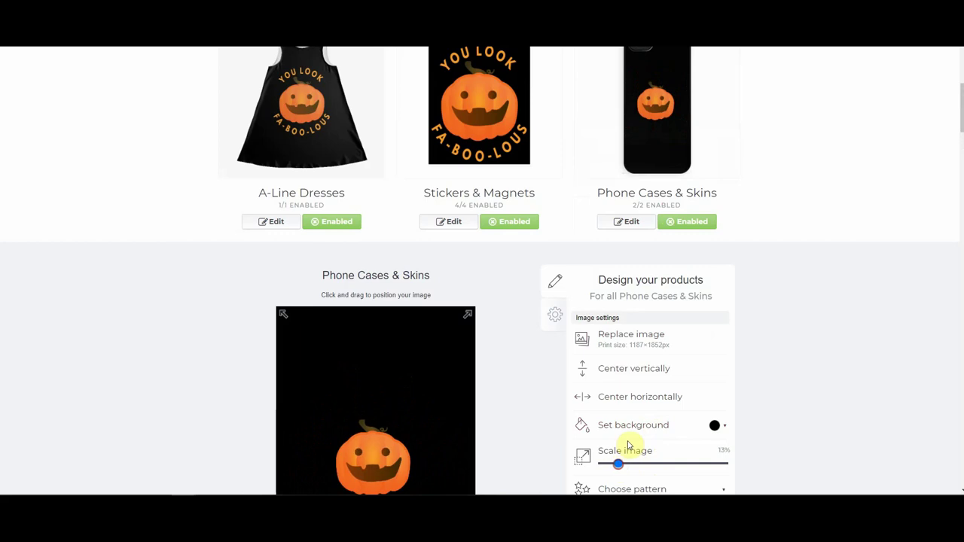
pyautogui.scroll(-2, 628, 445)
pyautogui.click(619, 344)
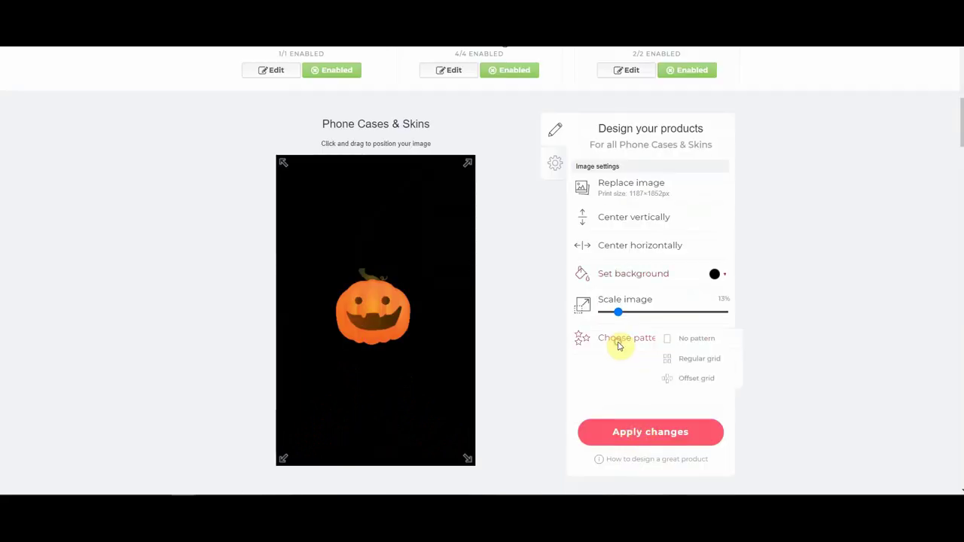
pyautogui.click(689, 378)
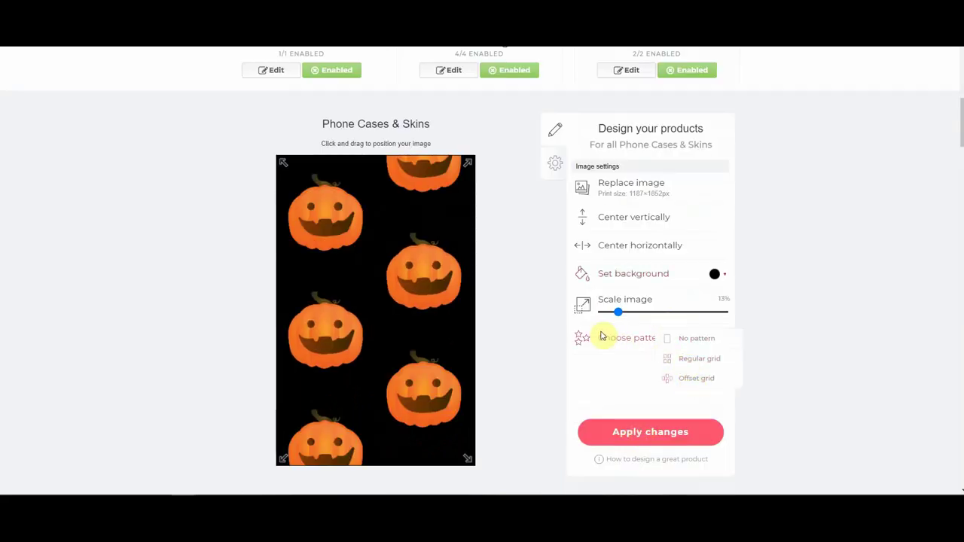
# Scale the phone case pumpkin pattern down to 8% and center it horizontally and vertically
pyautogui.scroll(1, 602, 339)
pyautogui.moveTo(617, 415); pyautogui.dragTo(612, 416)
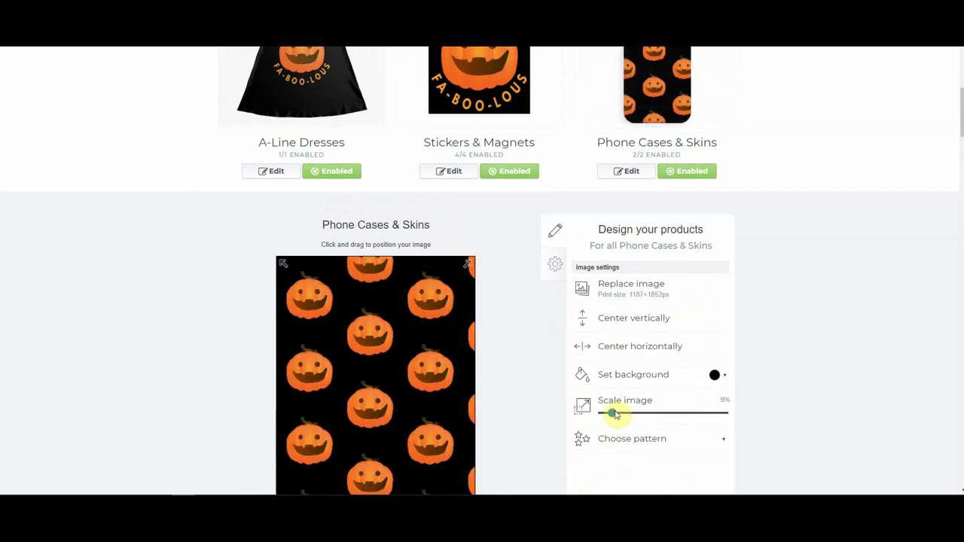
pyautogui.click(637, 345)
pyautogui.click(637, 321)
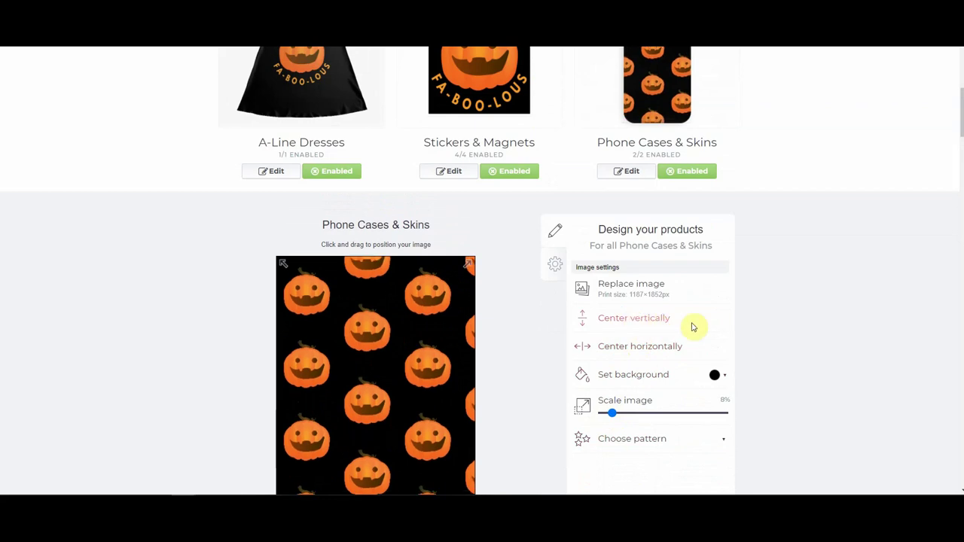
# Enable the Desk Mats product and open it for editing
pyautogui.scroll(2, 714, 324)
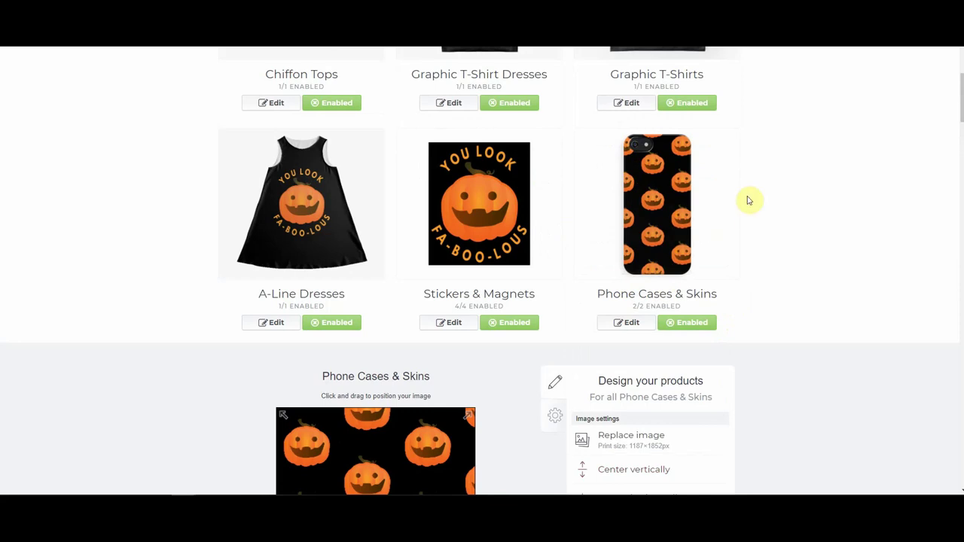
pyautogui.scroll(-2, 731, 205)
pyautogui.scroll(-7, 731, 204)
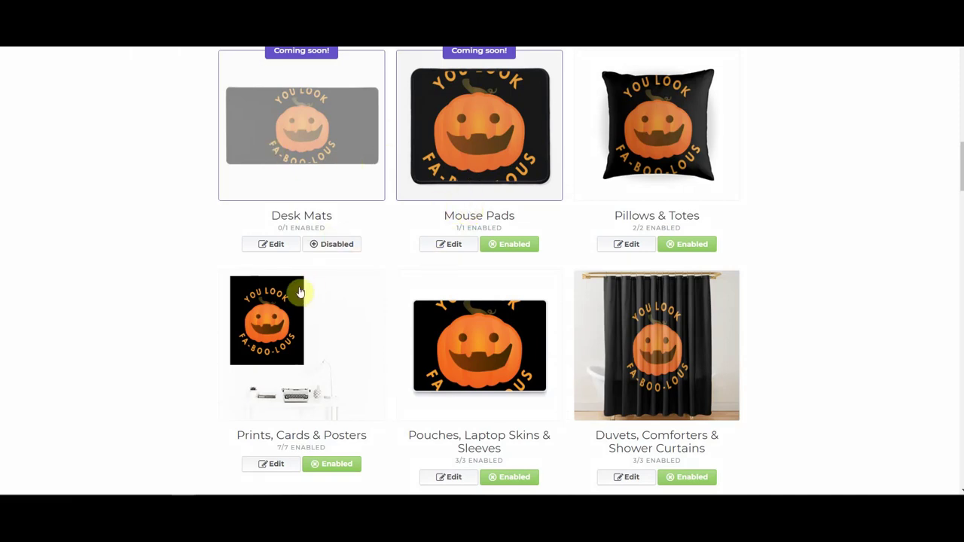
pyautogui.click(335, 244)
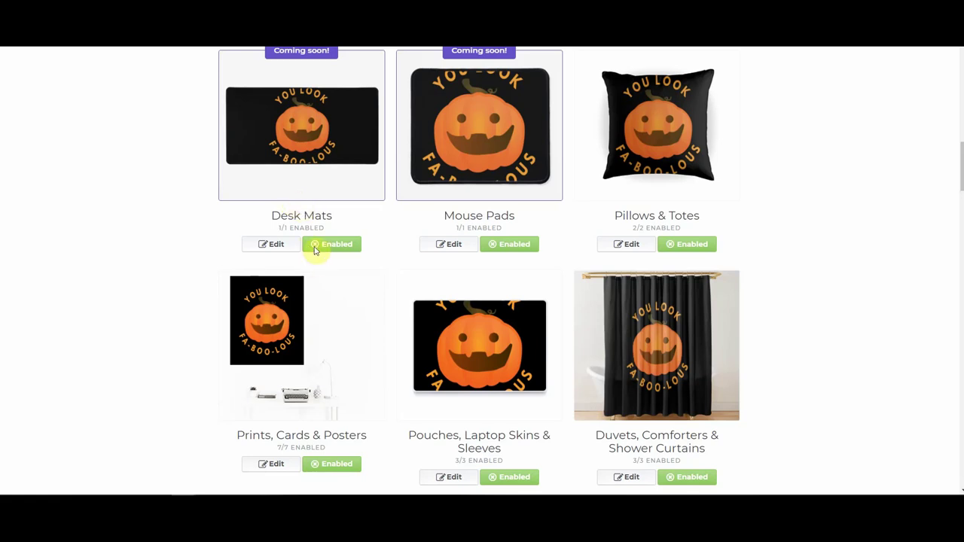
pyautogui.click(269, 251)
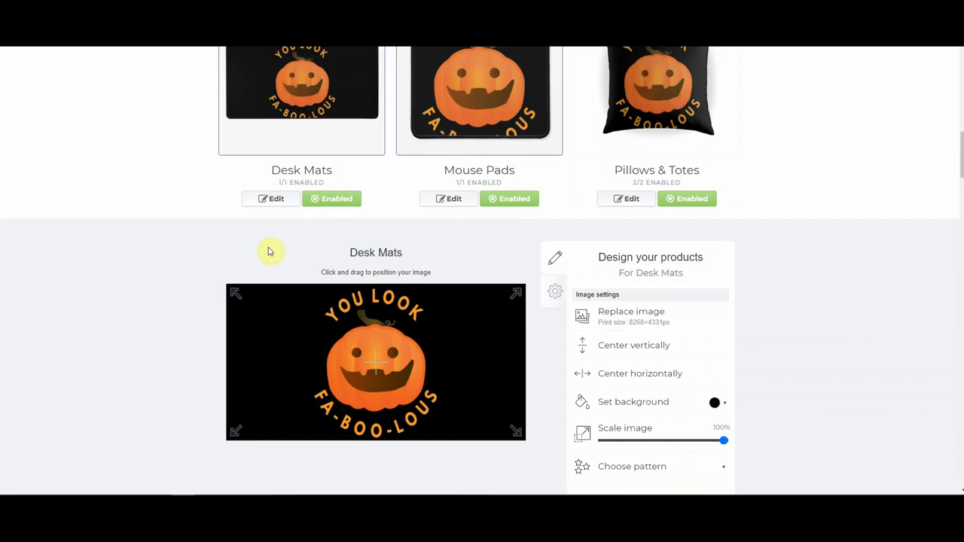
# Replace the Desk Mats image with the Pumpkin clipart file
pyautogui.scroll(-5, 344, 277)
pyautogui.scroll(3, 331, 185)
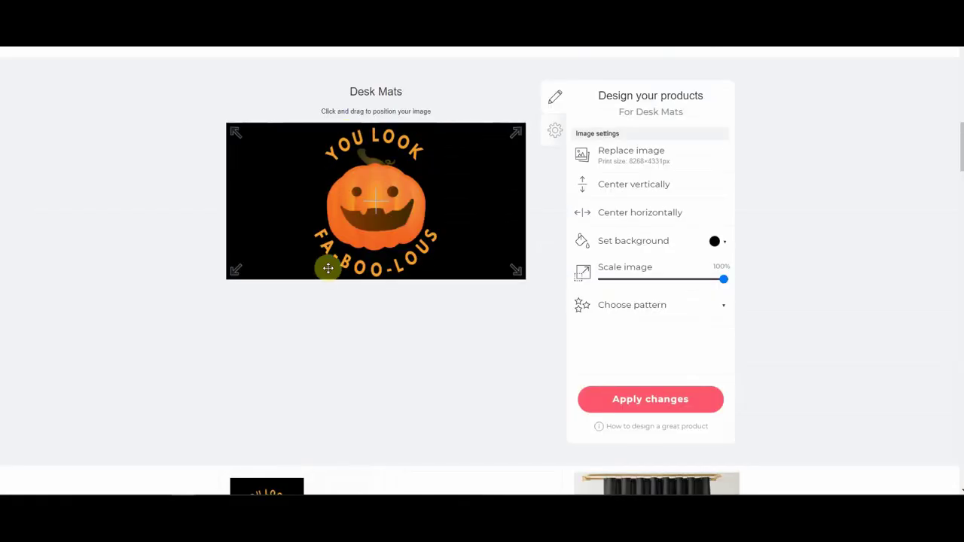
pyautogui.click(638, 153)
pyautogui.click(196, 60)
pyautogui.click(559, 393)
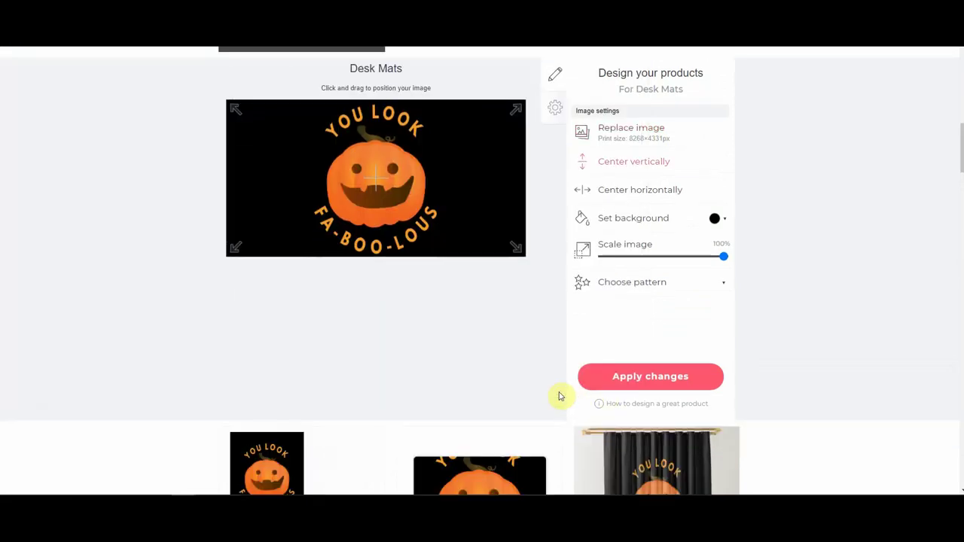
# Enable Desk Mats again and reopen the product for editing
pyautogui.scroll(-5, 557, 396)
pyautogui.scroll(2, 531, 388)
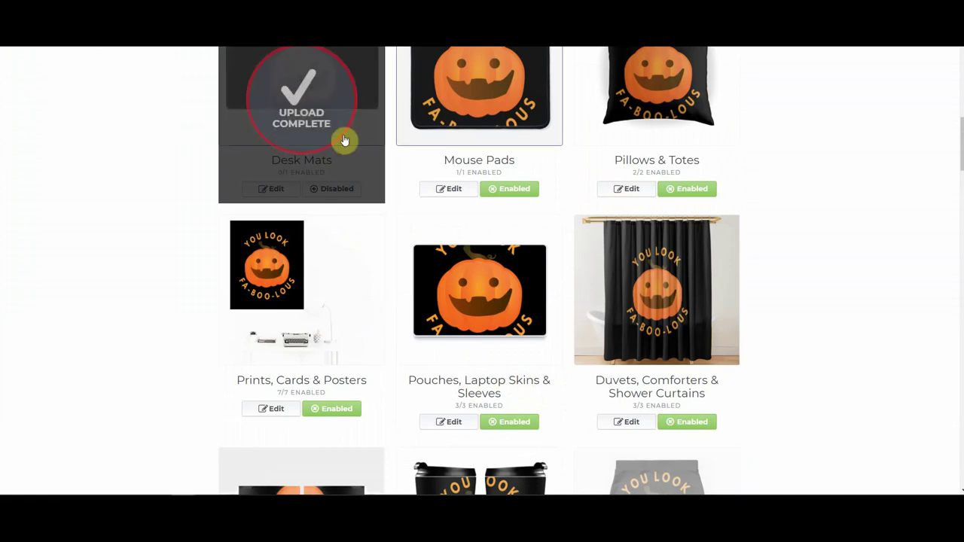
pyautogui.click(329, 189)
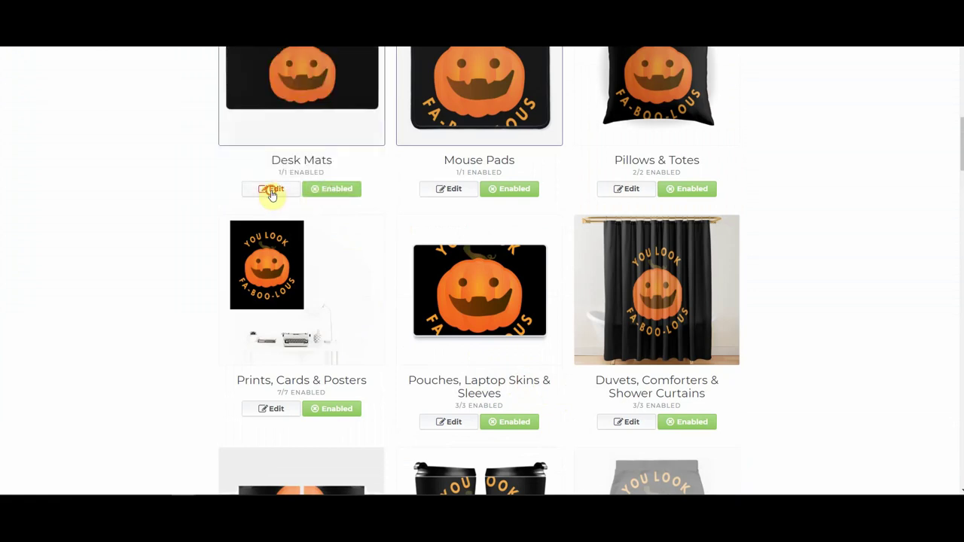
pyautogui.click(271, 189)
# Repeat the desk mat pumpkin in an offset grid pattern scaled down to 26%, centered horizontally
pyautogui.click(647, 457)
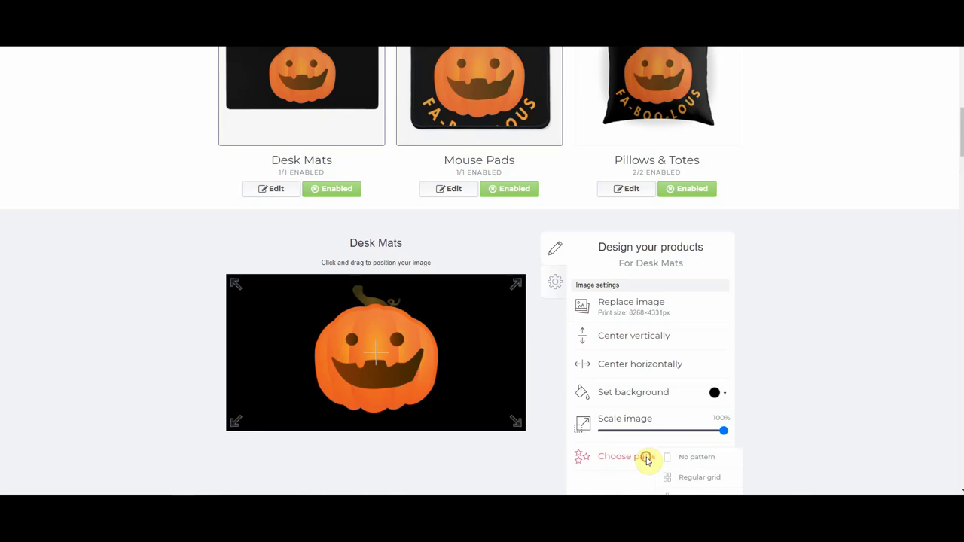
pyautogui.scroll(-1, 681, 468)
pyautogui.click(686, 449)
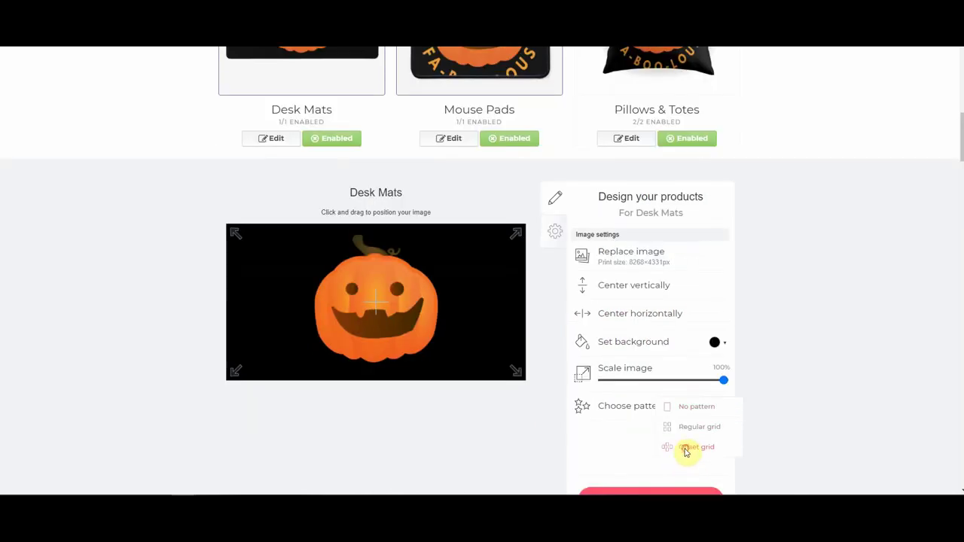
pyautogui.moveTo(716, 383); pyautogui.dragTo(635, 397)
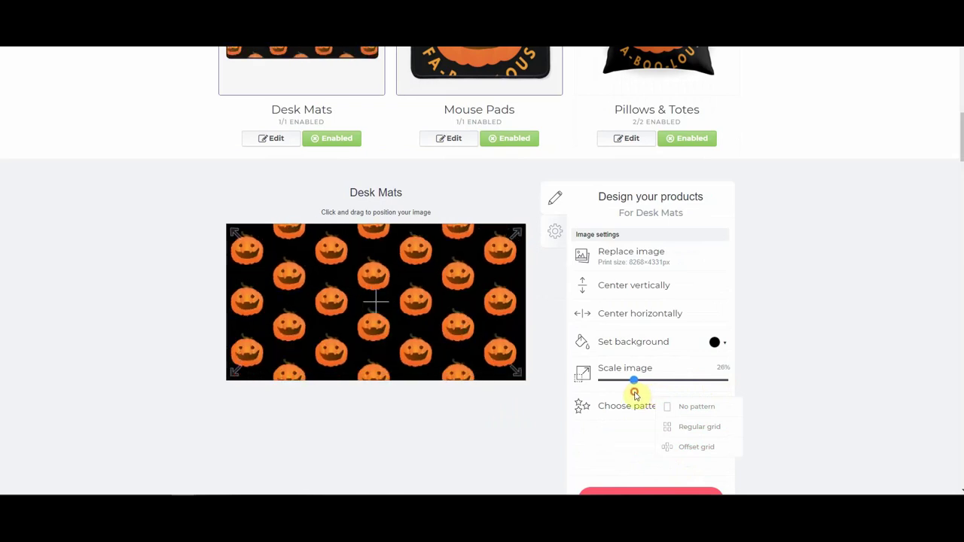
pyautogui.click(667, 322)
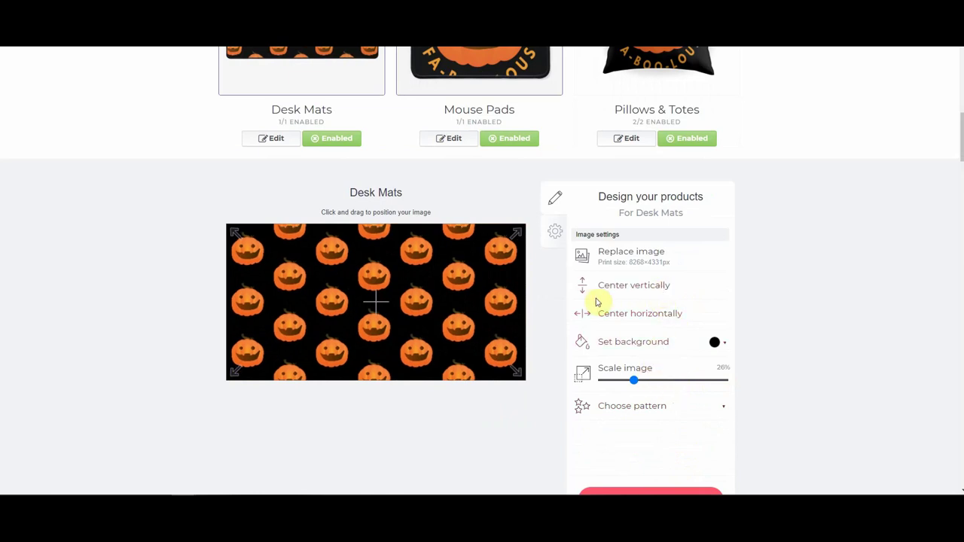
# Scale the Mouse Pads design down to 40% and center it horizontally and vertically
pyautogui.click(474, 59)
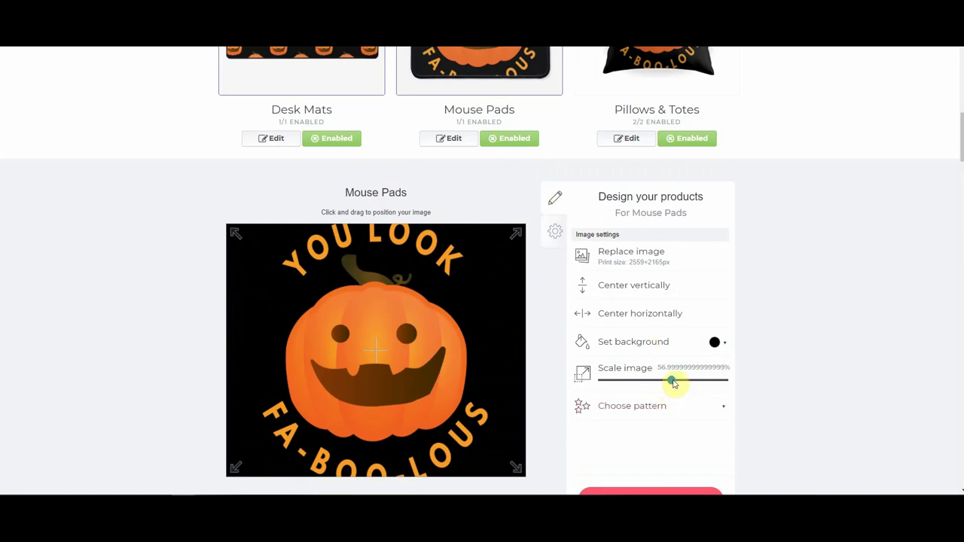
pyautogui.moveTo(669, 381); pyautogui.dragTo(651, 384)
pyautogui.moveTo(959, 151); pyautogui.dragTo(960, 148)
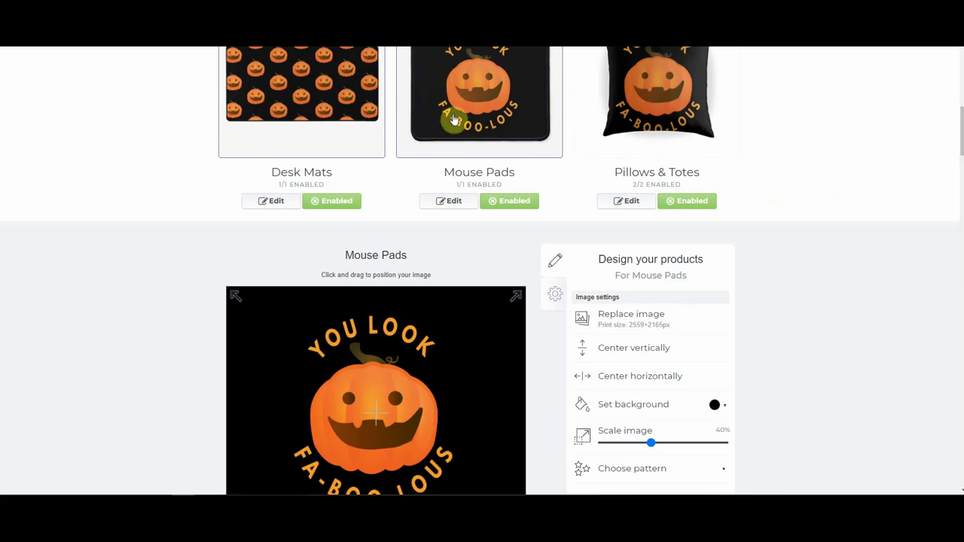
pyautogui.click(640, 381)
pyautogui.click(641, 352)
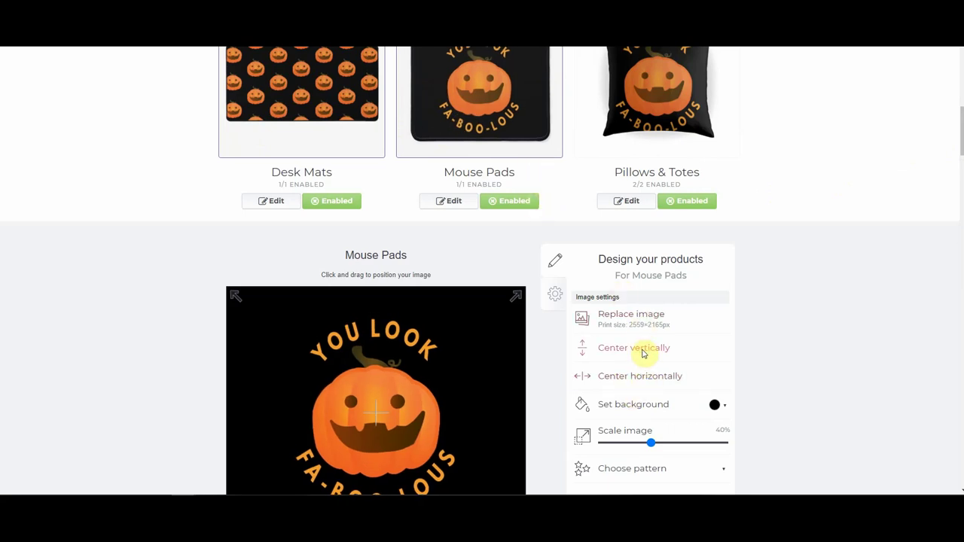
# Scale the Pillows & Totes design down to 36% and center it horizontally and vertically
pyautogui.click(659, 96)
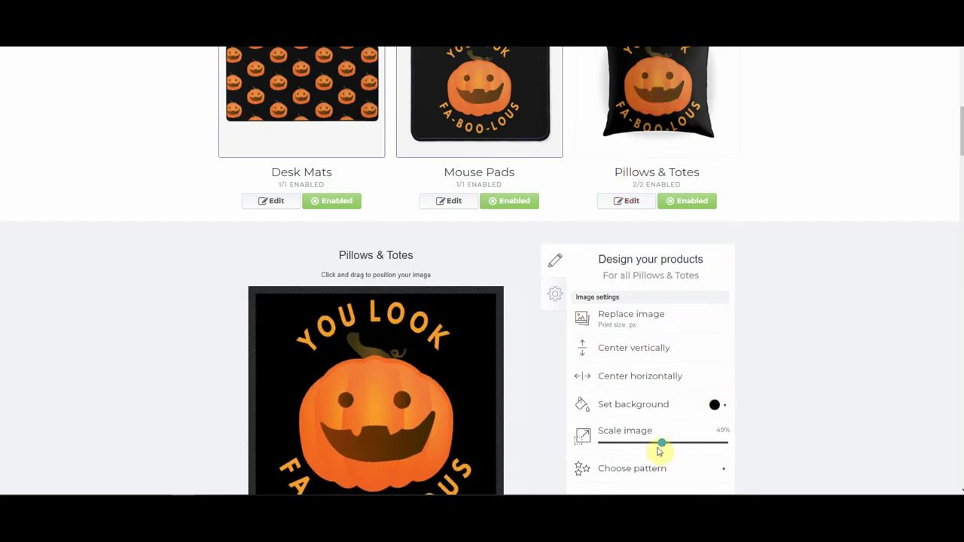
pyautogui.moveTo(659, 446); pyautogui.dragTo(646, 448)
pyautogui.click(641, 377)
pyautogui.click(640, 350)
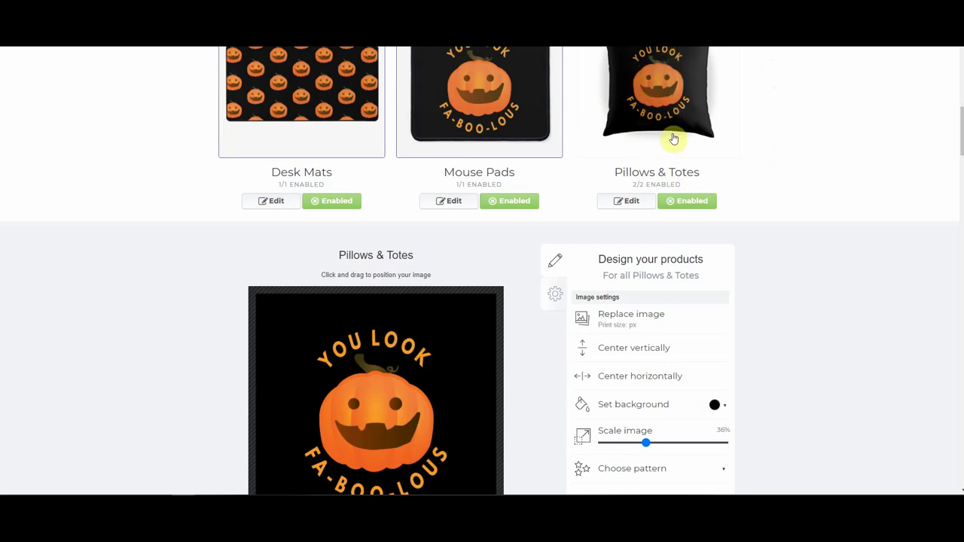
# Enable Floor Pillows and replace its image with the Pumpkin clipart file
pyautogui.moveTo(960, 131); pyautogui.dragTo(961, 352)
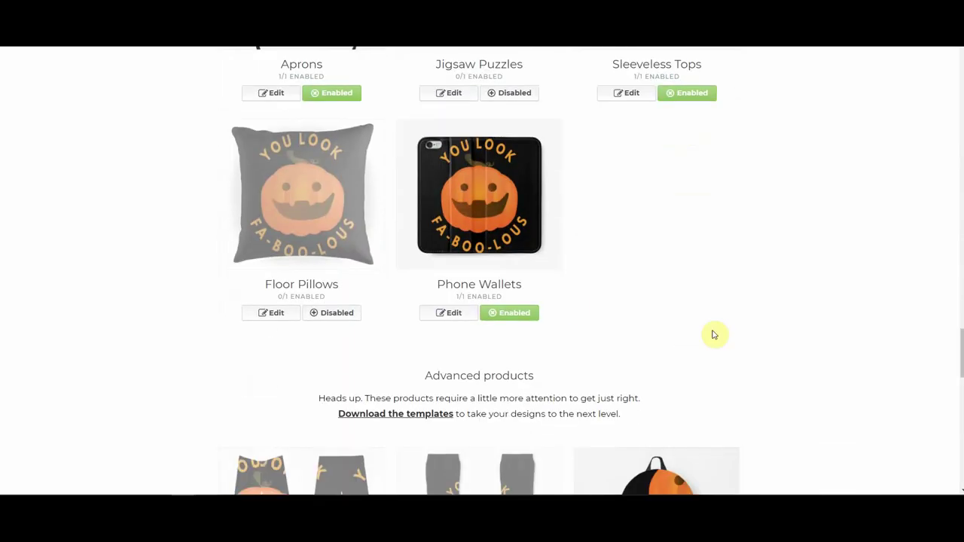
pyautogui.click(330, 320)
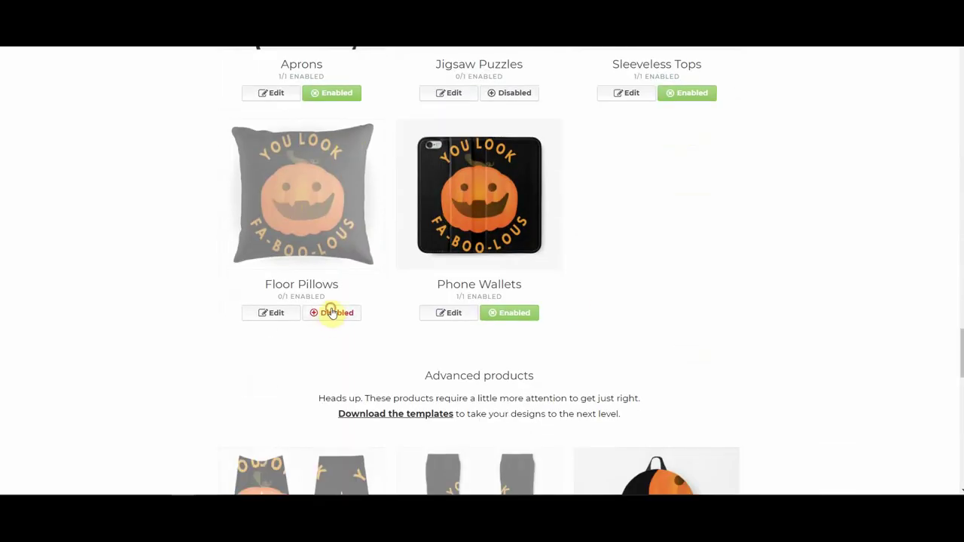
pyautogui.click(267, 314)
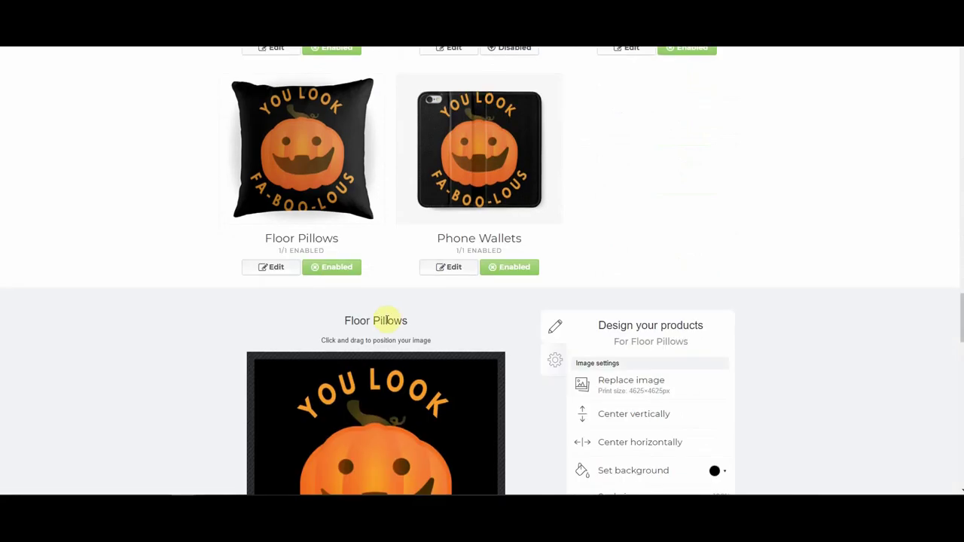
pyautogui.click(620, 383)
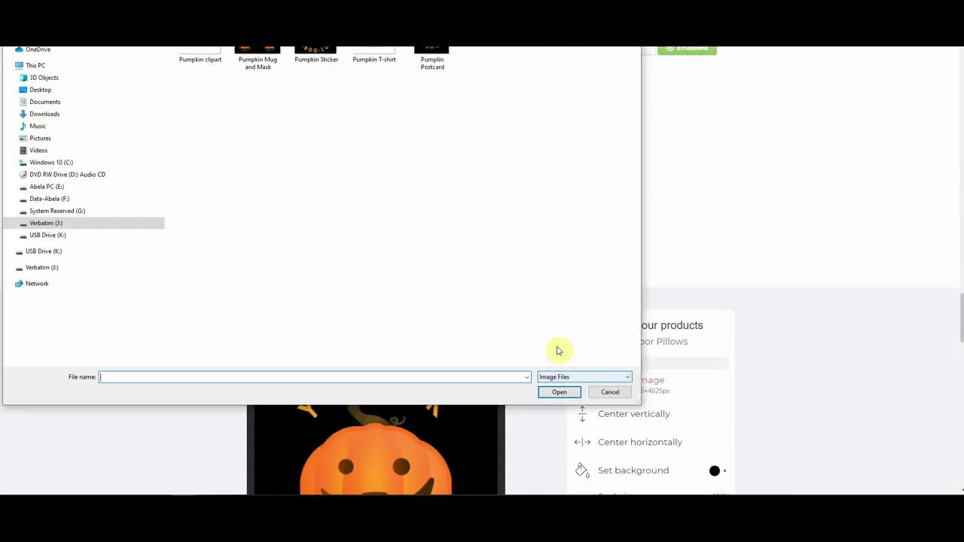
pyautogui.click(200, 53)
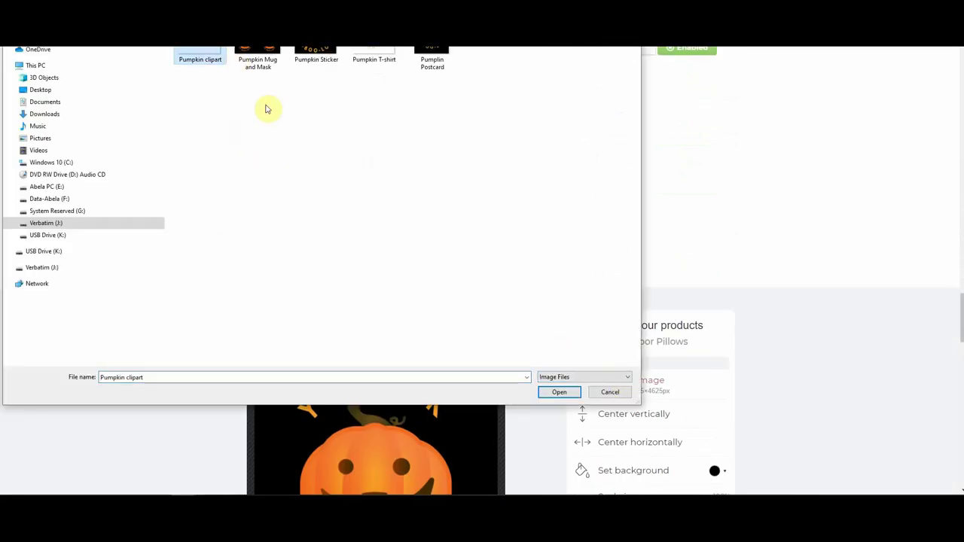
pyautogui.click(557, 391)
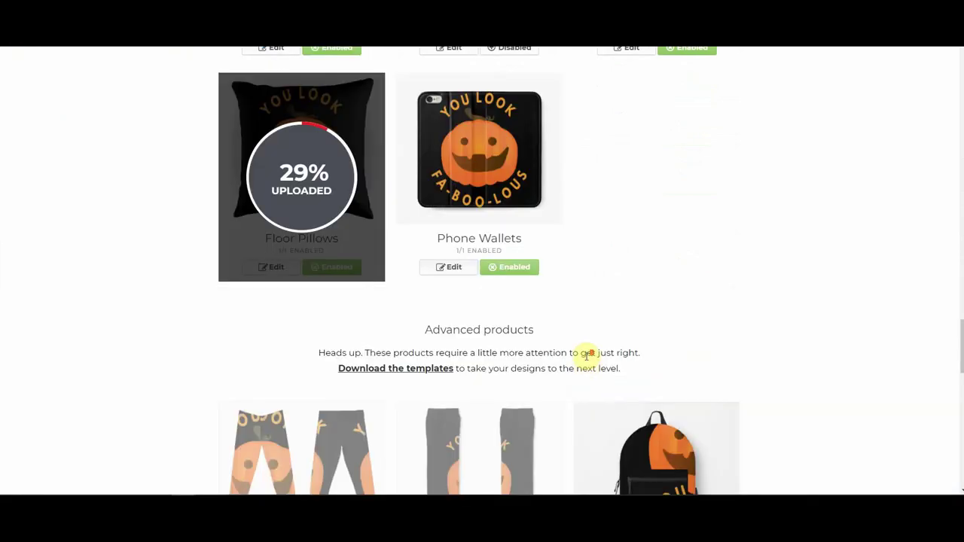
# Enable Floor Pillows again and scale its pumpkin image down to 49%
pyautogui.scroll(-2, 584, 360)
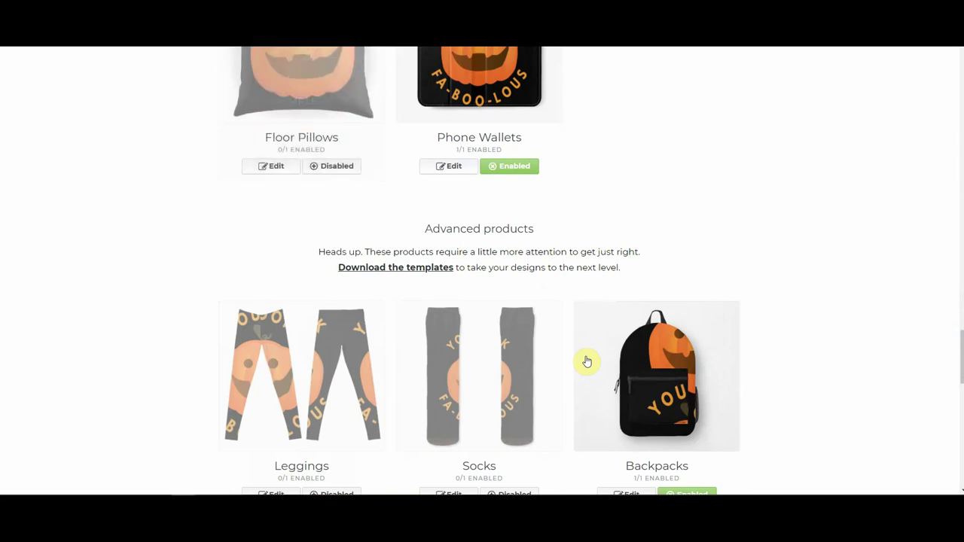
pyautogui.click(333, 166)
pyautogui.click(270, 166)
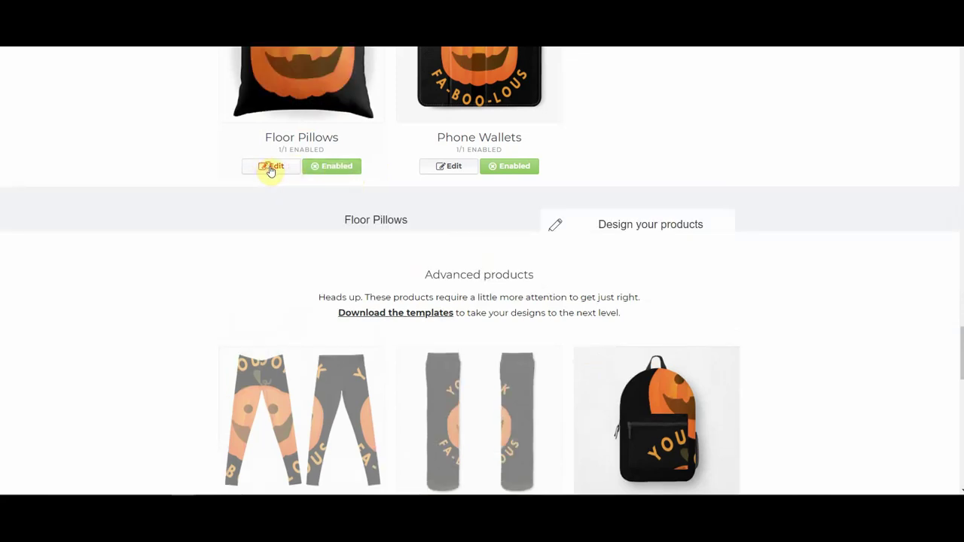
pyautogui.moveTo(723, 410); pyautogui.dragTo(663, 411)
# Repeat the floor pillow pumpkin in an offset grid scaled down to 20%, centered horizontally and vertically
pyautogui.scroll(-2, 662, 410)
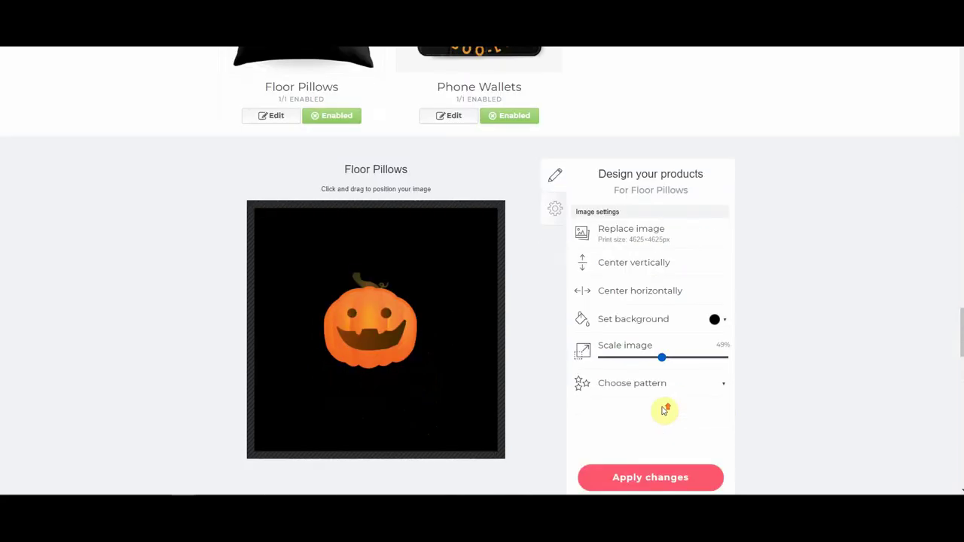
pyautogui.click(644, 335)
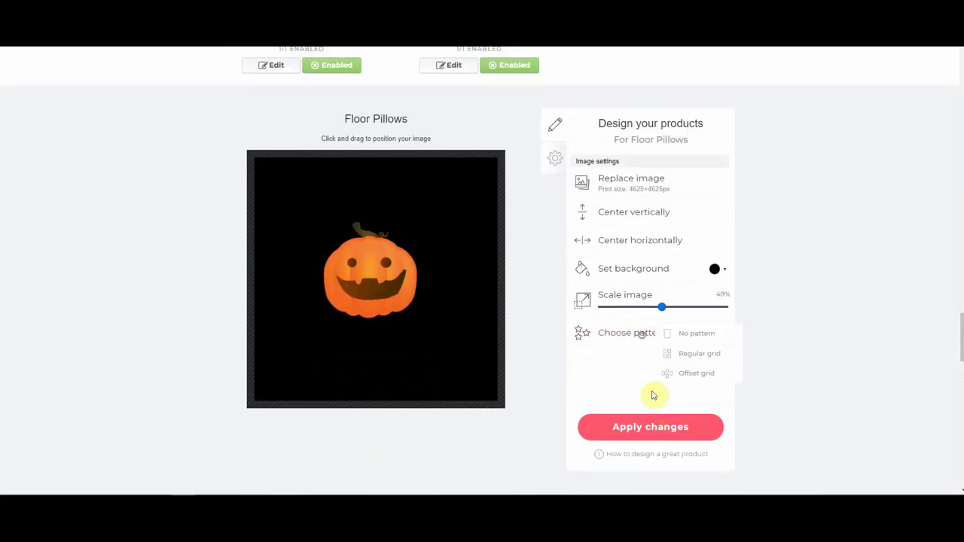
pyautogui.click(684, 373)
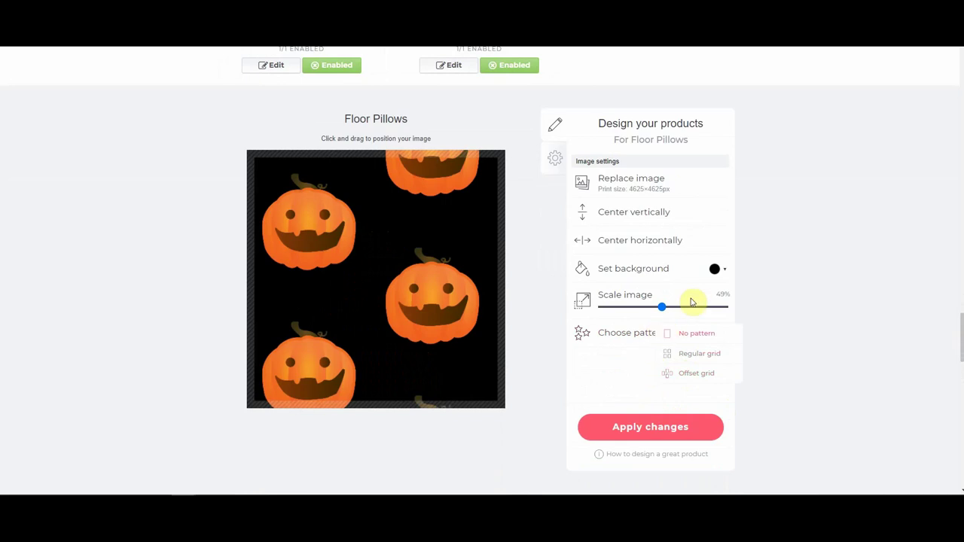
pyautogui.moveTo(662, 309); pyautogui.dragTo(628, 310)
pyautogui.scroll(2, 628, 315)
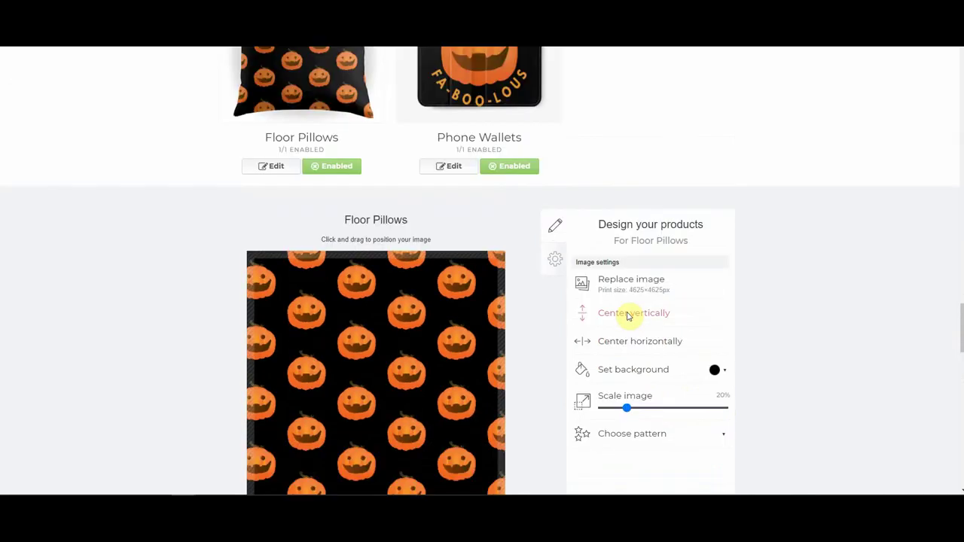
pyautogui.click(641, 341)
pyautogui.click(640, 313)
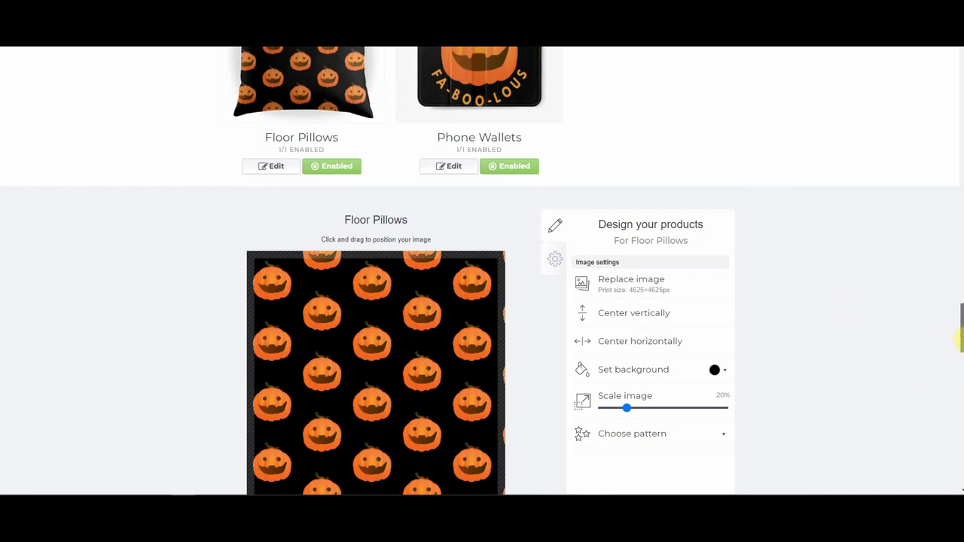
# Replace the Prints, Cards & Posters image with the Pumplin Postcard file
pyautogui.moveTo(961, 339); pyautogui.dragTo(921, 158)
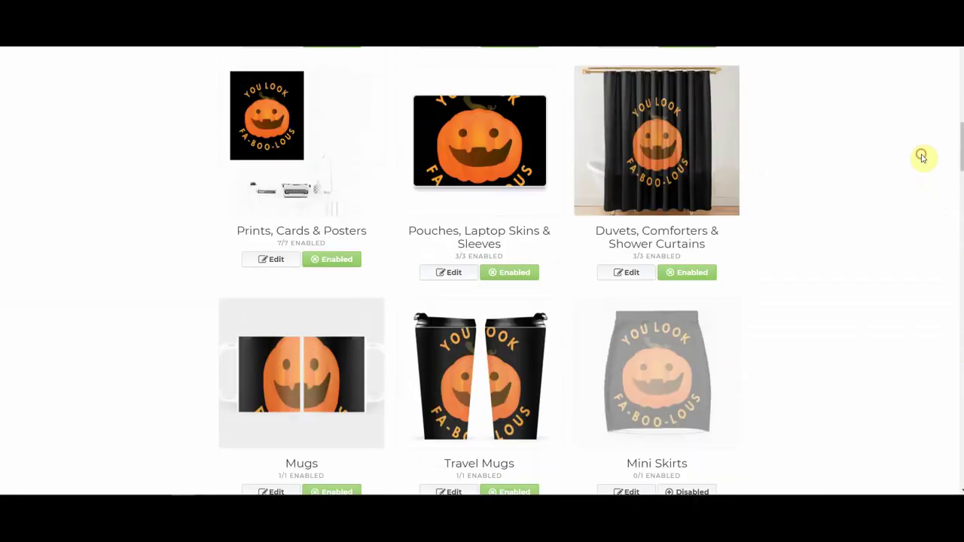
pyautogui.scroll(2, 824, 189)
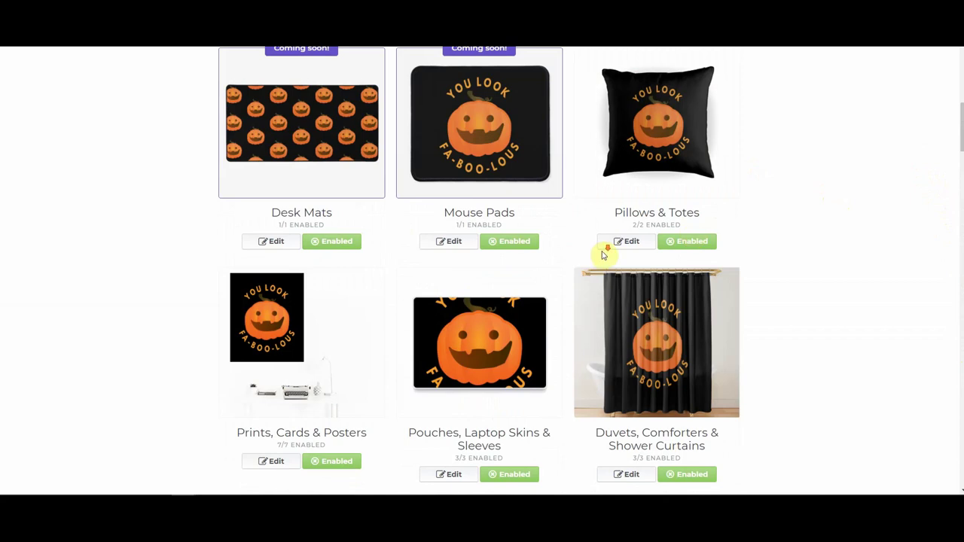
pyautogui.scroll(-1, 324, 265)
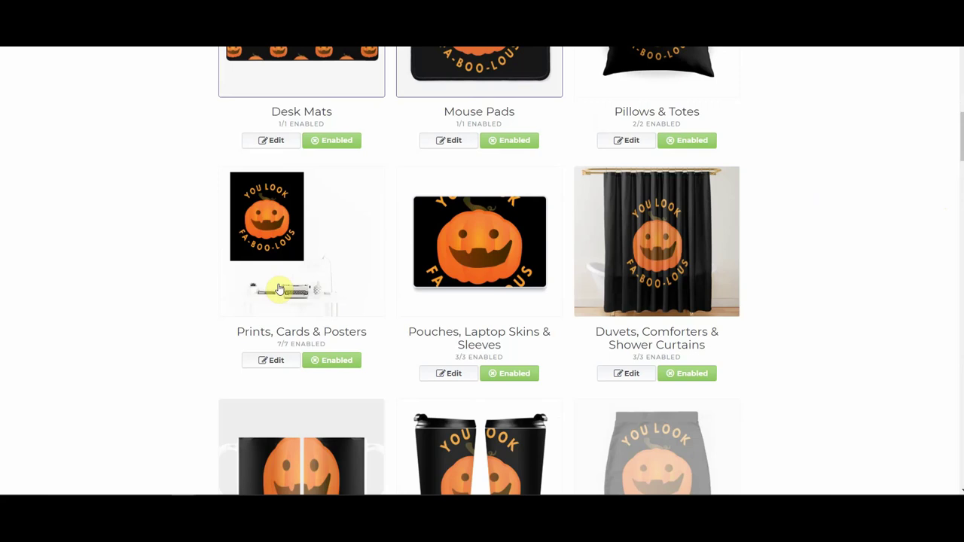
pyautogui.click(276, 363)
pyautogui.scroll(-2, 478, 354)
pyautogui.click(645, 274)
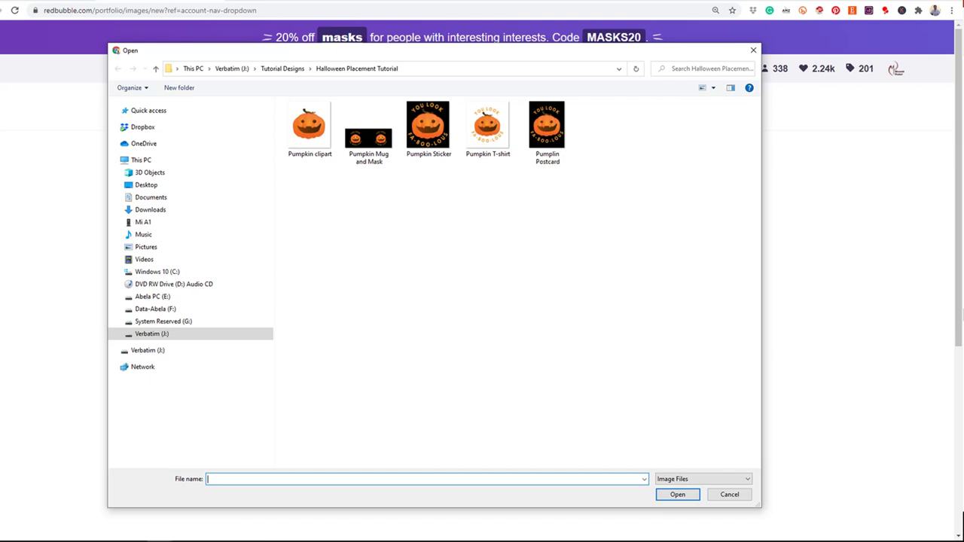
pyautogui.click(546, 132)
pyautogui.click(677, 494)
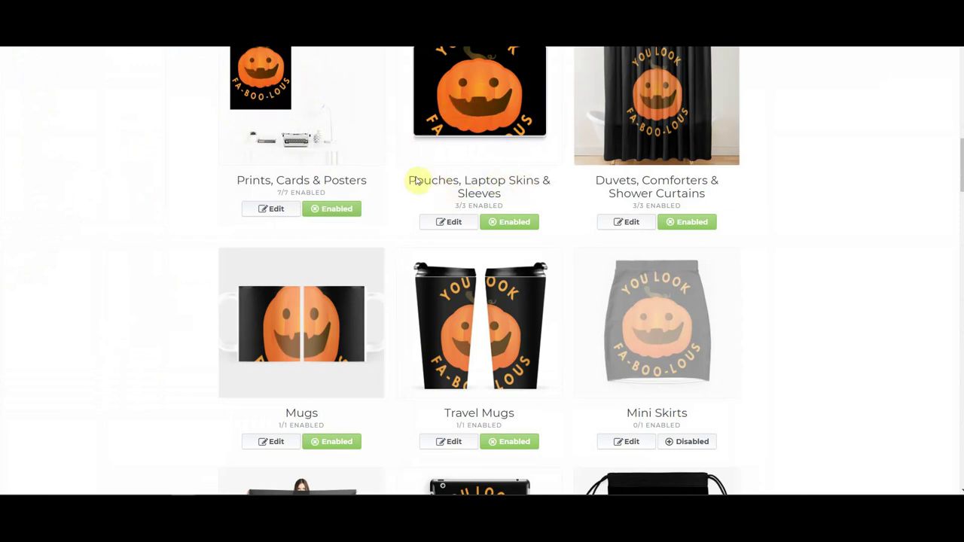
# Replace the Pouches, Laptop Skins & Sleeves image with the Pumpkin clipart file and apply the changes
pyautogui.click(504, 102)
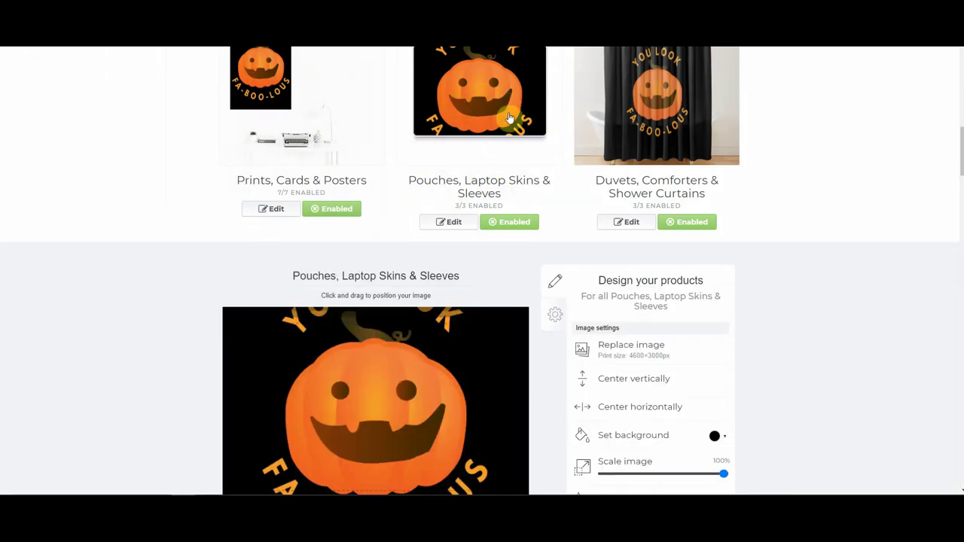
pyautogui.scroll(-3, 585, 278)
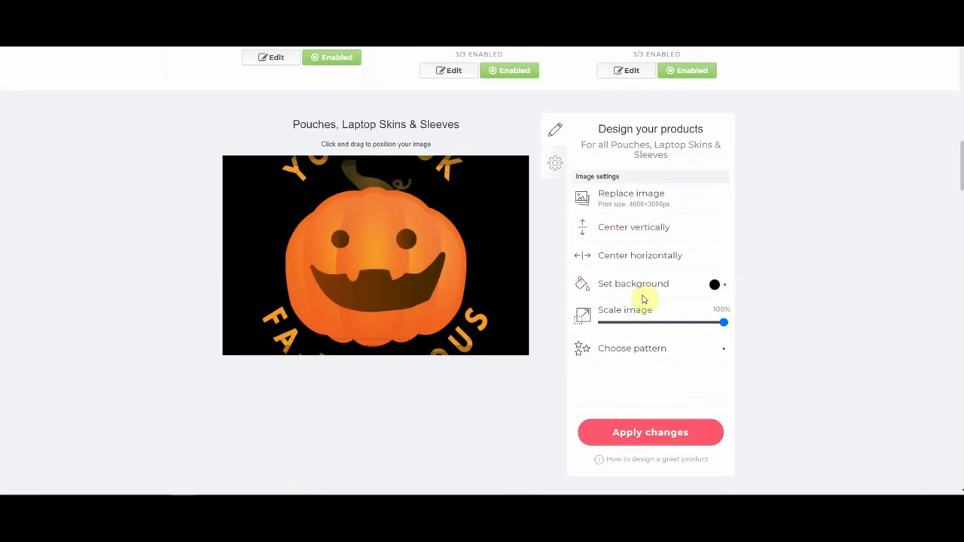
pyautogui.click(616, 200)
pyautogui.click(184, 57)
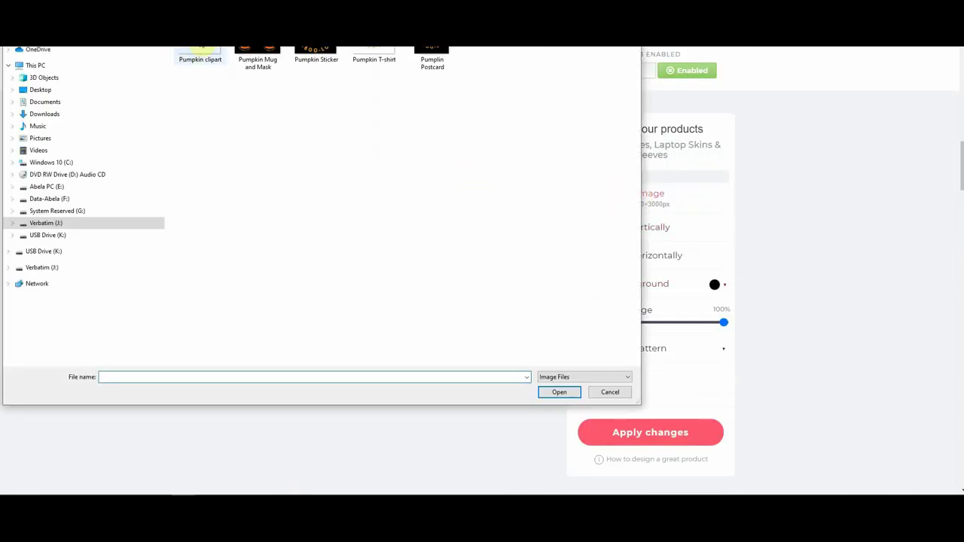
pyautogui.click(557, 392)
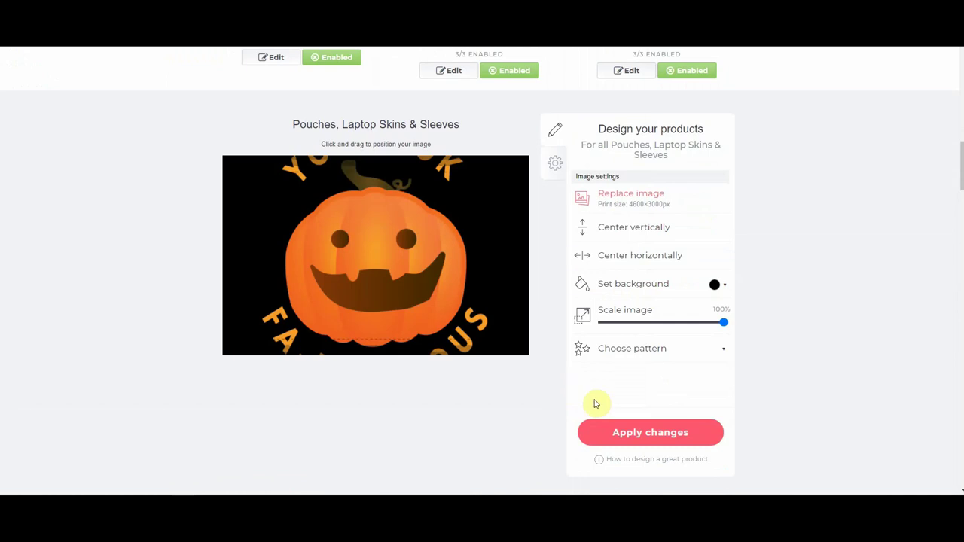
pyautogui.click(631, 426)
pyautogui.scroll(3, 587, 294)
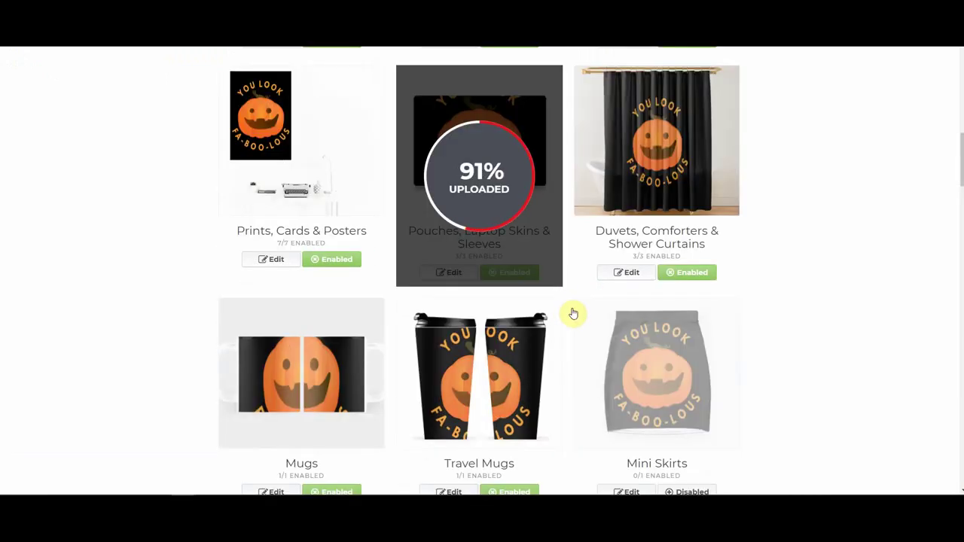
# Repeat the pumpkin on Pouches, Laptop Skins & Sleeves in an offset grid scaled down to 17%
pyautogui.click(460, 276)
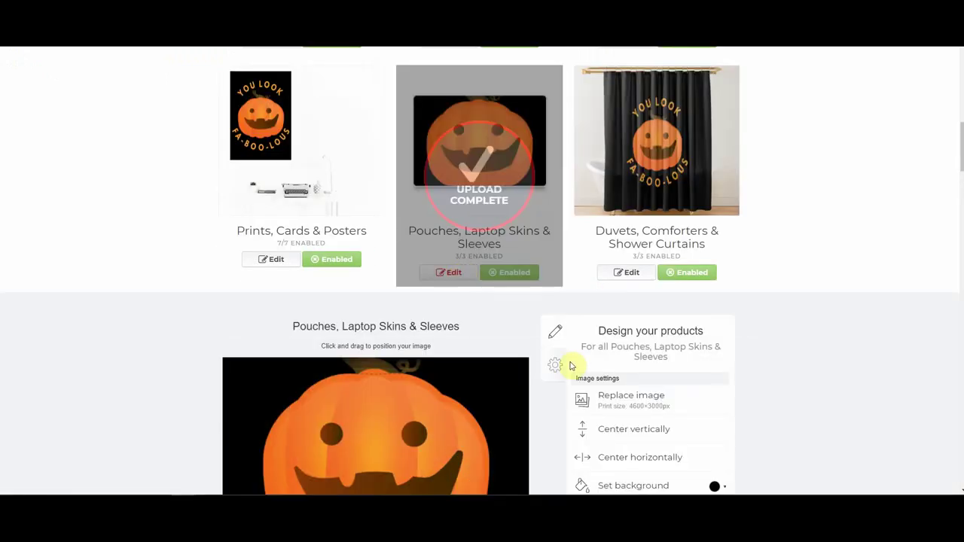
pyautogui.scroll(-2, 602, 377)
pyautogui.click(675, 398)
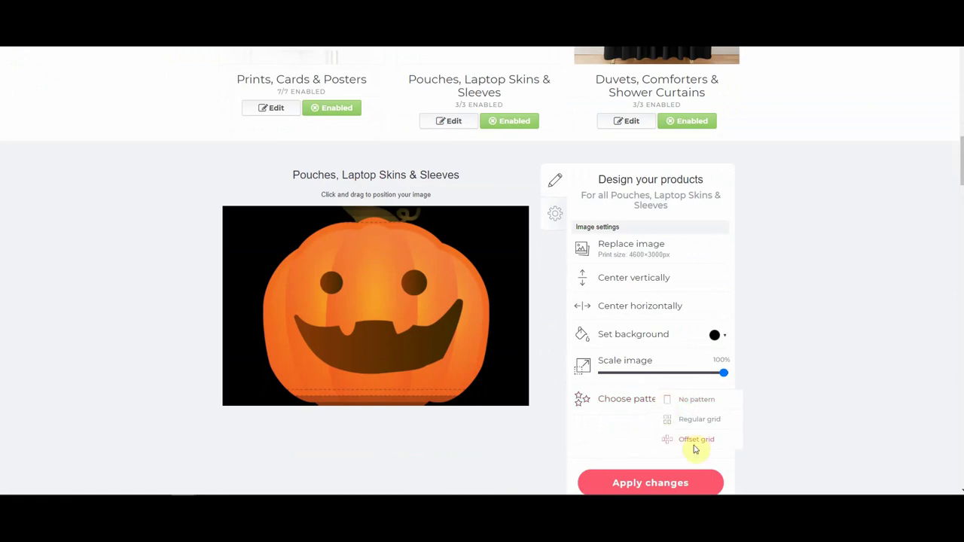
pyautogui.click(688, 439)
pyautogui.moveTo(724, 373); pyautogui.dragTo(624, 384)
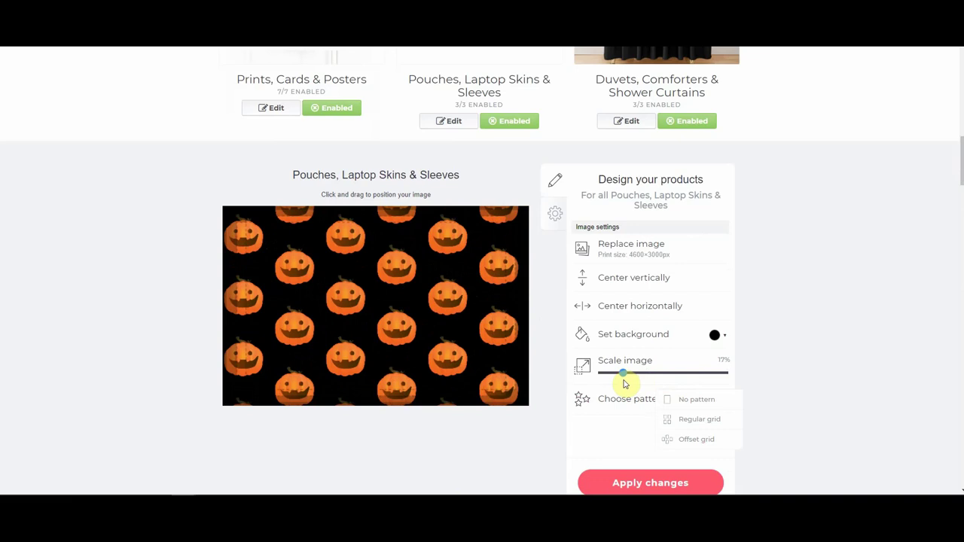
pyautogui.scroll(2, 646, 392)
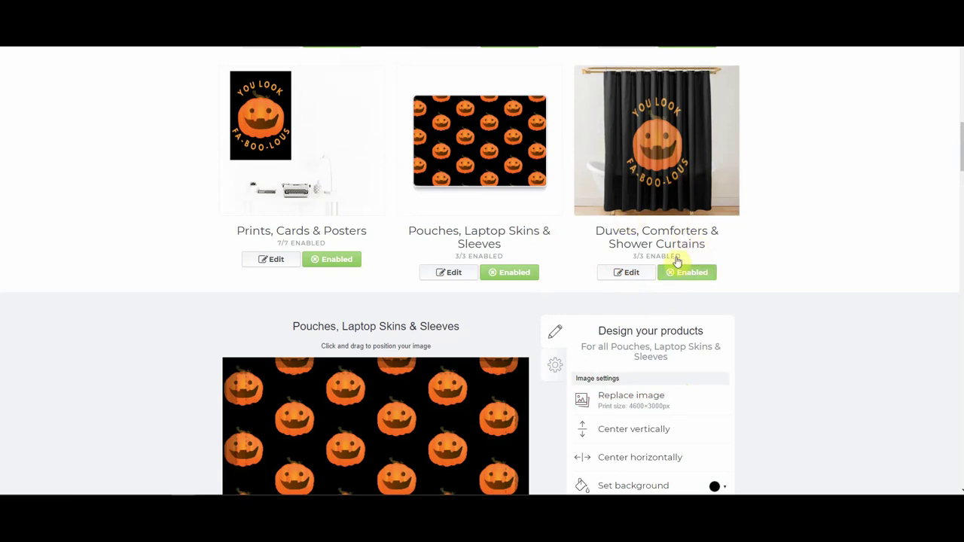
# Switch Duvets, Comforters & Shower Curtains to the plain pumpkin image and repeat it in an offset grid scaled to 26%
pyautogui.click(662, 171)
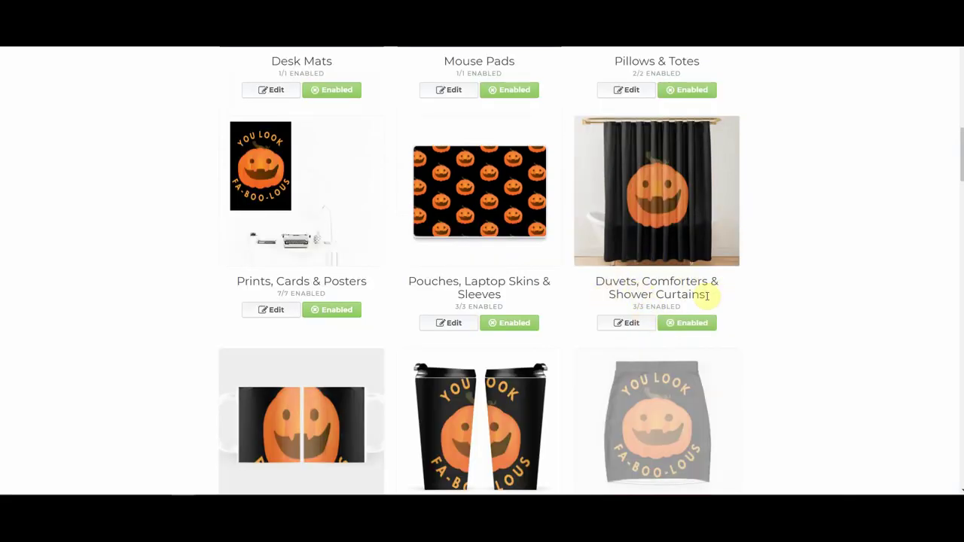
pyautogui.click(626, 329)
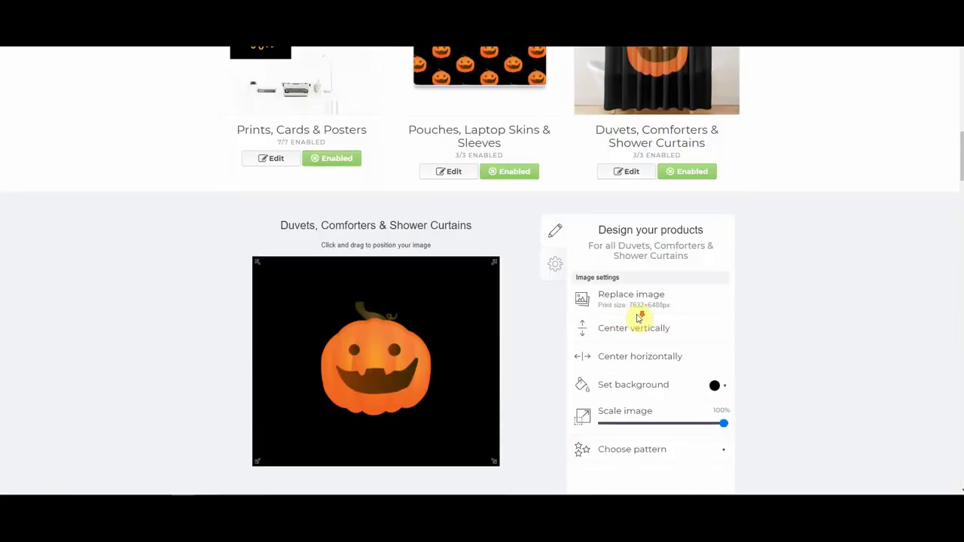
pyautogui.scroll(-2, 640, 317)
pyautogui.click(640, 450)
pyautogui.click(684, 489)
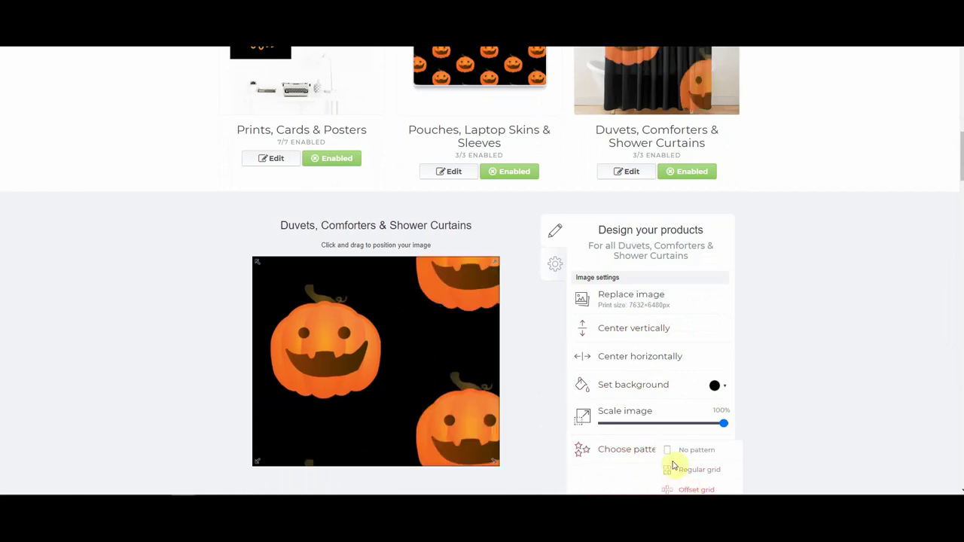
pyautogui.moveTo(723, 425); pyautogui.dragTo(636, 430)
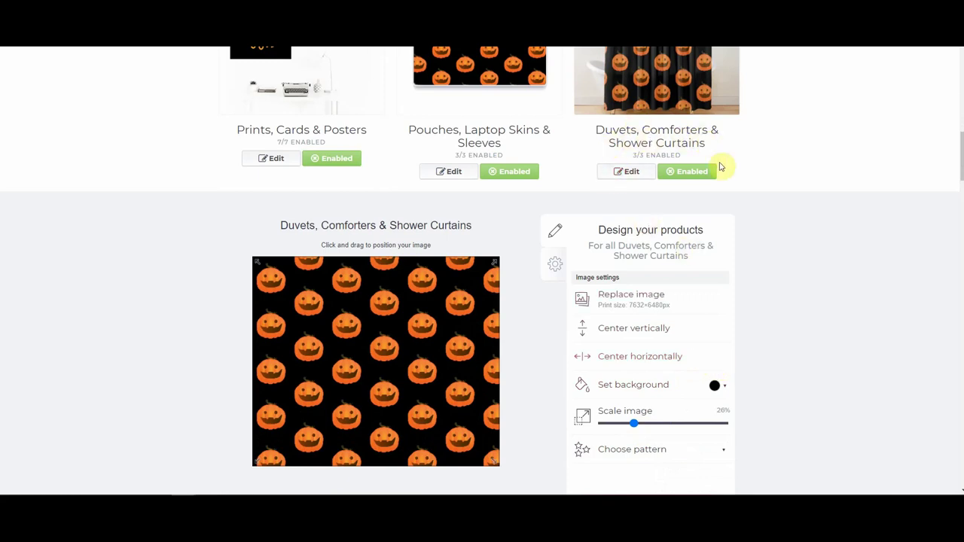
# Enable Bath Mats and scale the design down to 75%
pyautogui.moveTo(961, 150); pyautogui.dragTo(960, 275)
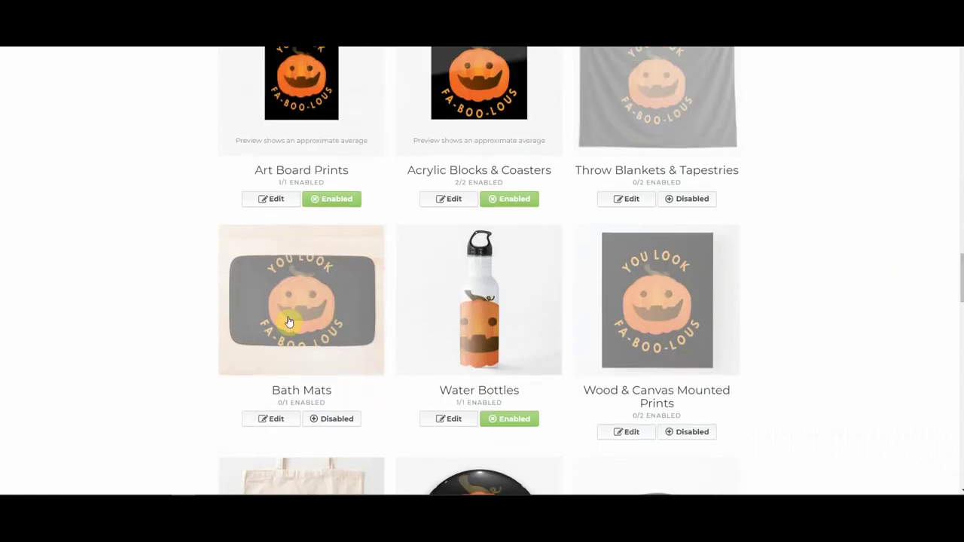
pyautogui.click(340, 421)
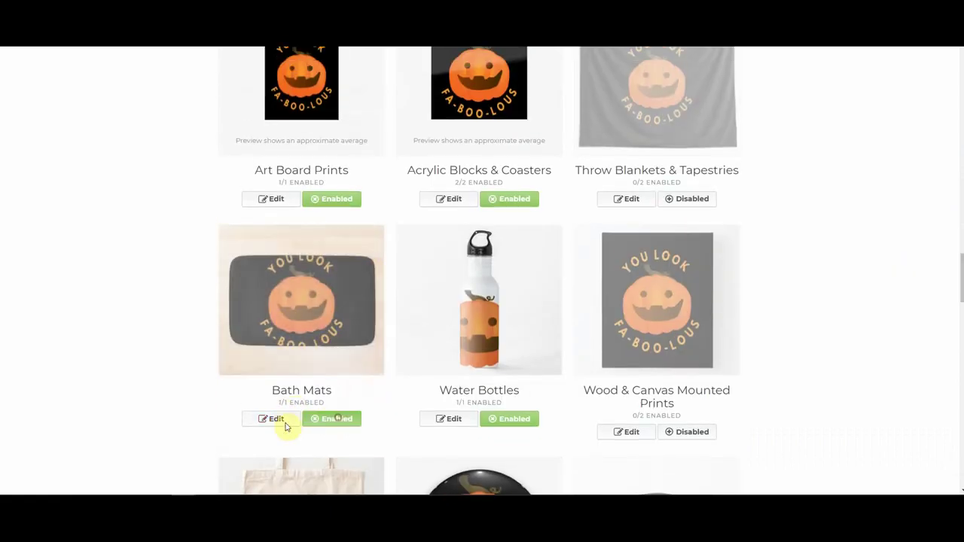
pyautogui.click(273, 420)
pyautogui.scroll(-2, 351, 374)
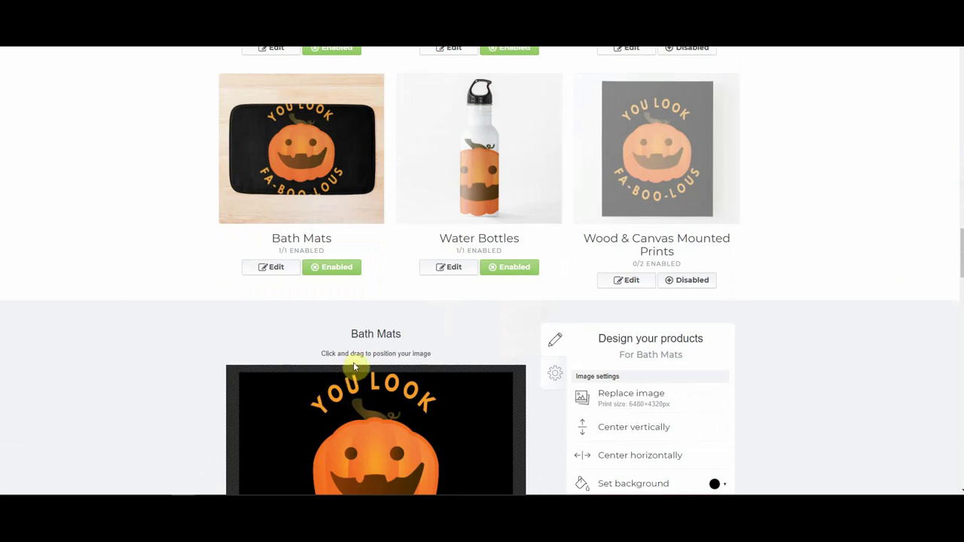
pyautogui.scroll(-1, 351, 369)
pyautogui.moveTo(725, 423); pyautogui.dragTo(694, 425)
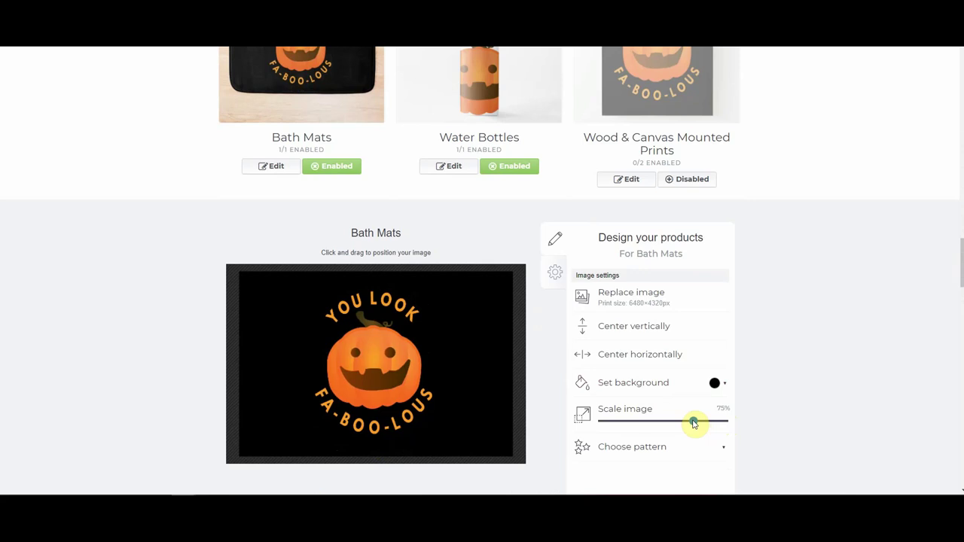
pyautogui.scroll(2, 960, 243)
# Center the Bath Mats design horizontally and vertically
pyautogui.moveTo(960, 242); pyautogui.dragTo(955, 267)
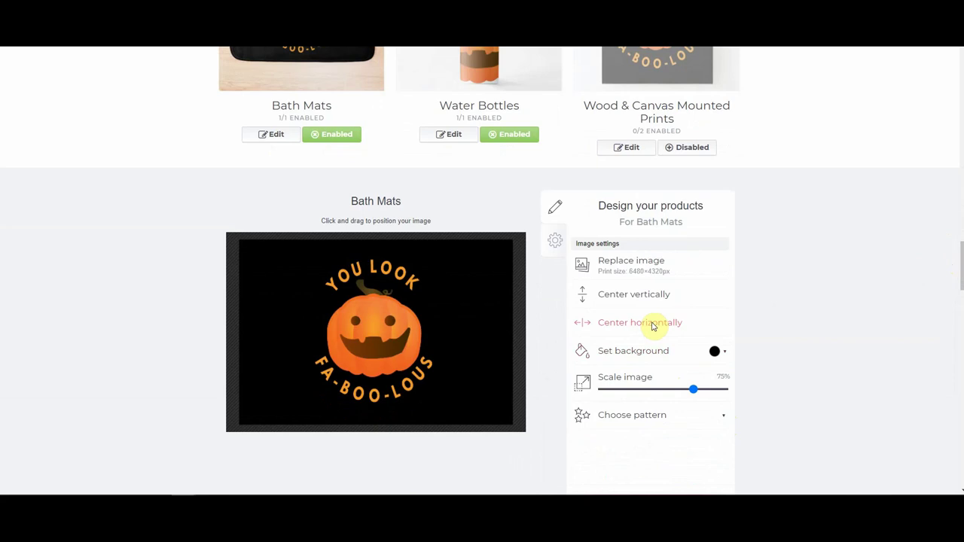
pyautogui.click(653, 325)
pyautogui.click(645, 295)
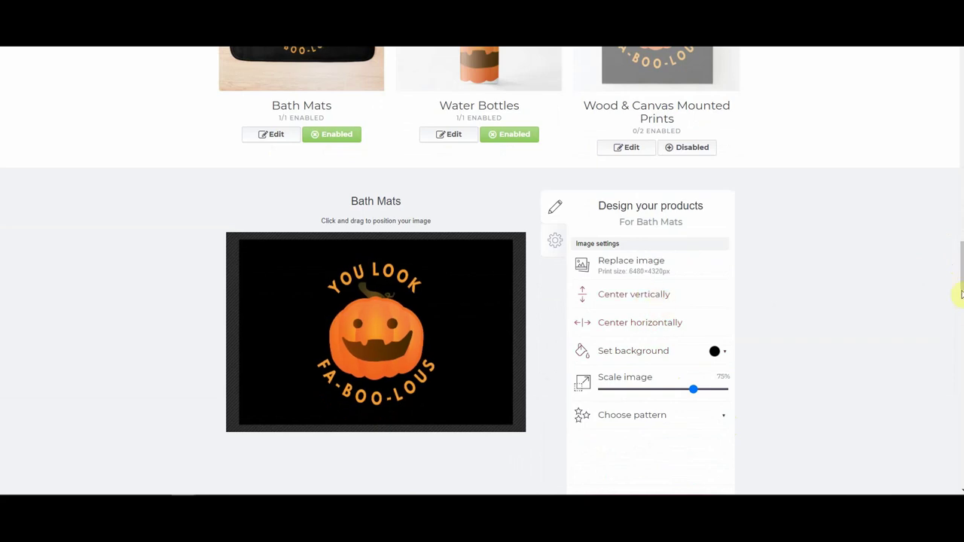
pyautogui.scroll(1, 960, 272)
# Try repeating the Mugs design in an offset grid at 23% size
pyautogui.moveTo(960, 272); pyautogui.dragTo(958, 168)
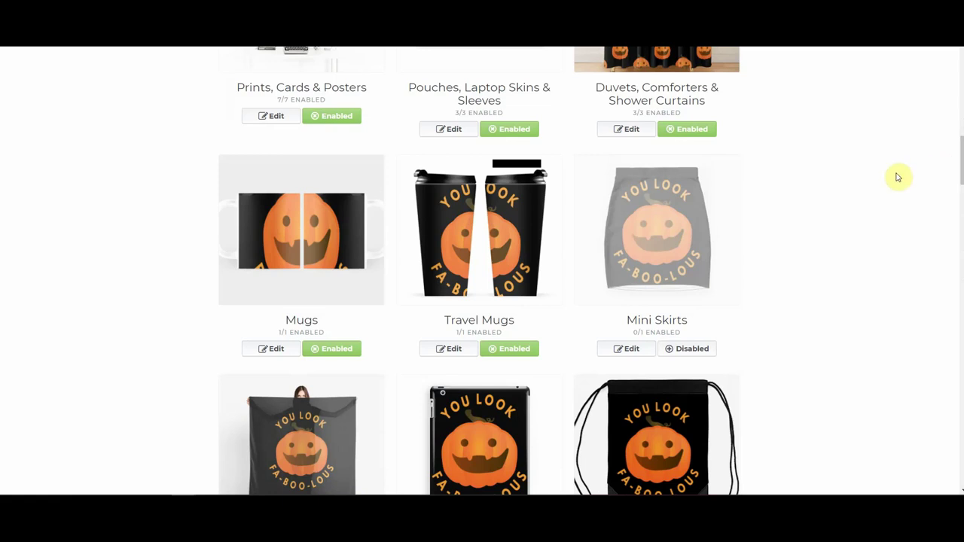
pyautogui.click(328, 235)
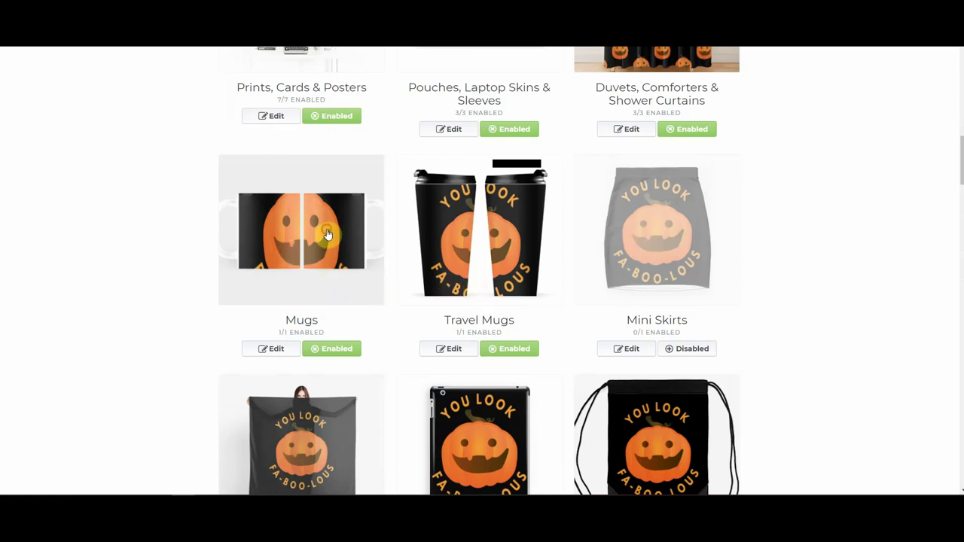
pyautogui.click(607, 233)
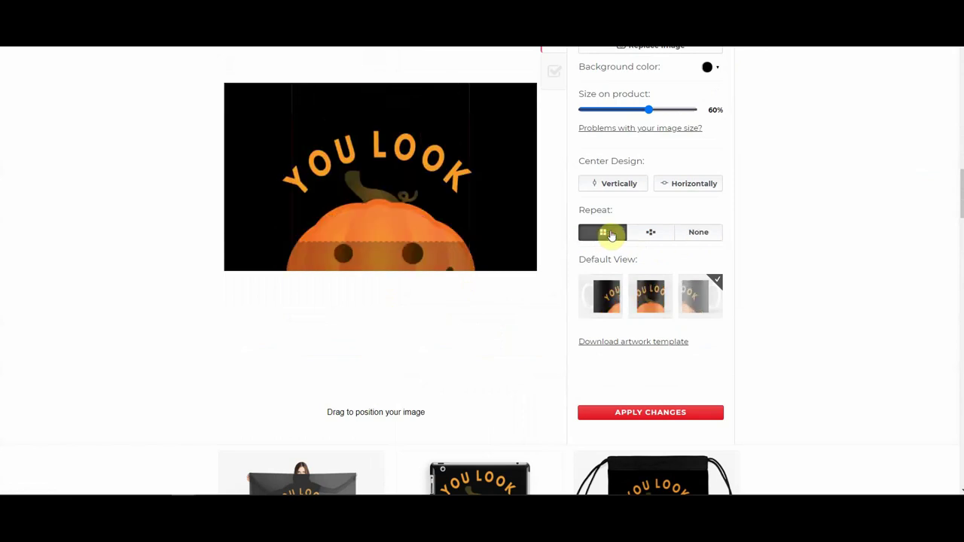
pyautogui.moveTo(648, 111); pyautogui.dragTo(608, 110)
pyautogui.click(656, 235)
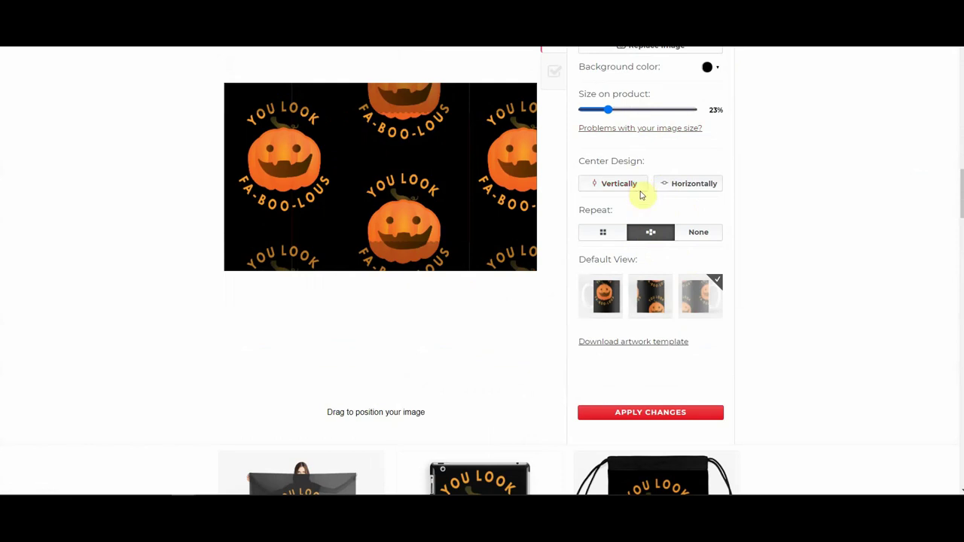
# Replace the Mugs image with the Pumpkin Mug and Mask file and apply the changes
pyautogui.scroll(1, 641, 90)
pyautogui.click(637, 99)
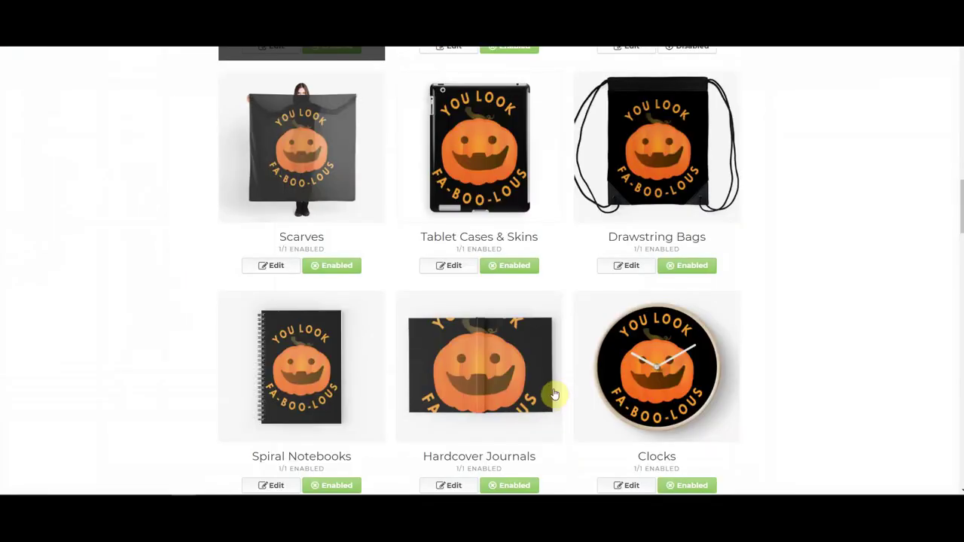
pyautogui.scroll(3, 554, 394)
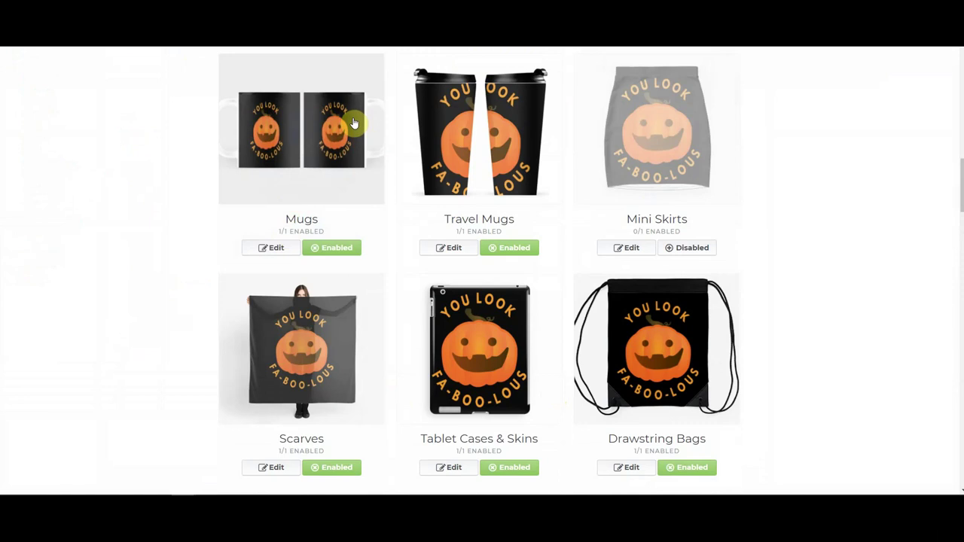
# Reduce the Travel Mugs design to 40% size and center it vertically and horizontally
pyautogui.click(518, 213)
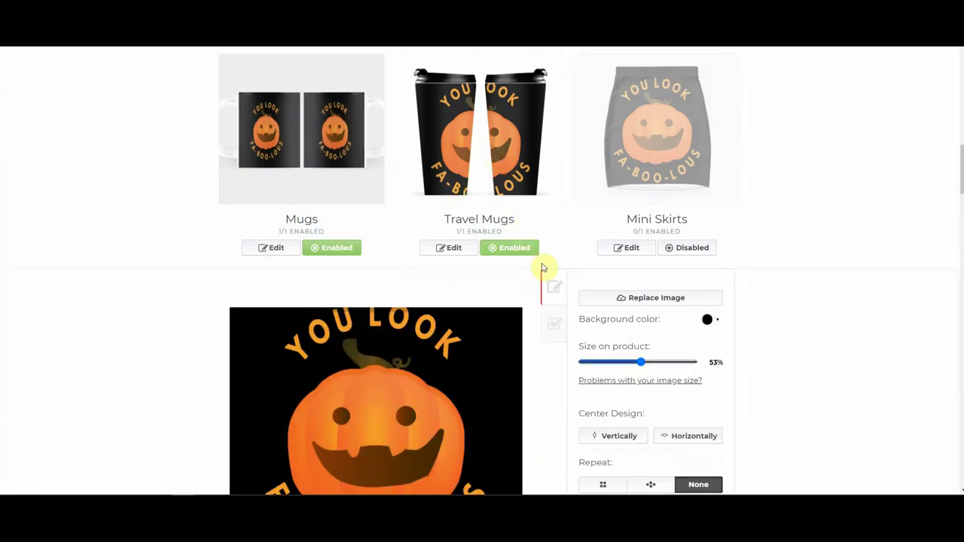
pyautogui.moveTo(640, 364); pyautogui.dragTo(625, 366)
pyautogui.click(634, 436)
pyautogui.click(690, 445)
# Enable Mini Skirts and replace its image with the Pumpkin clipart file
pyautogui.click(679, 248)
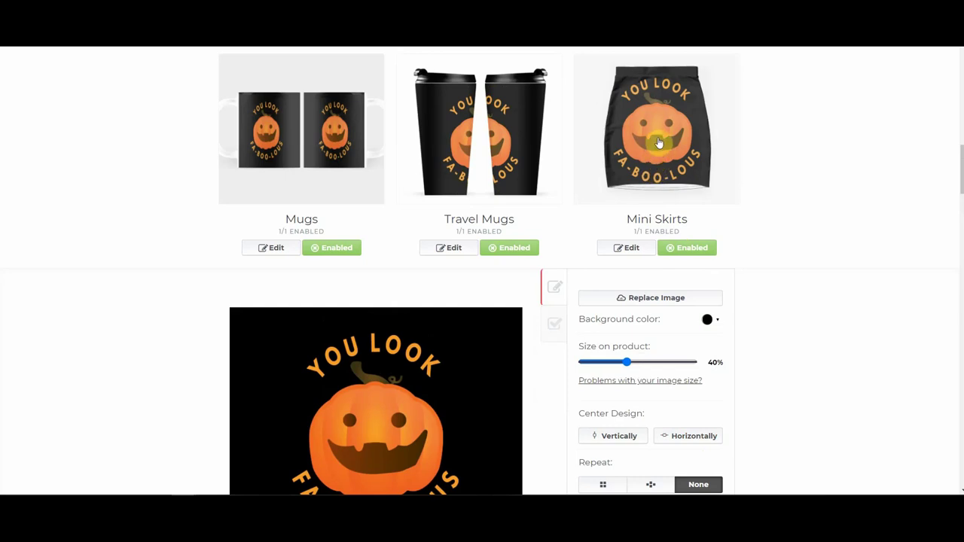
pyautogui.click(631, 250)
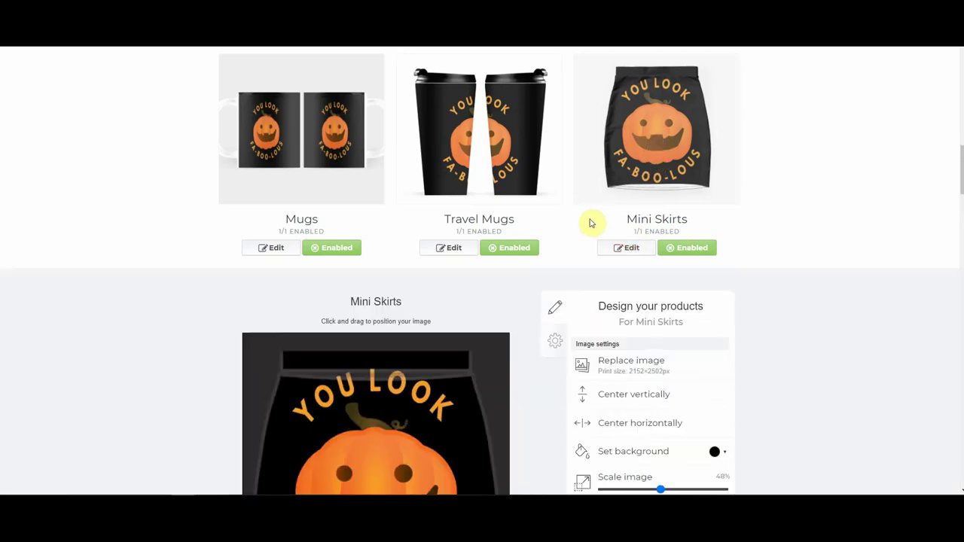
pyautogui.click(630, 365)
pyautogui.click(201, 53)
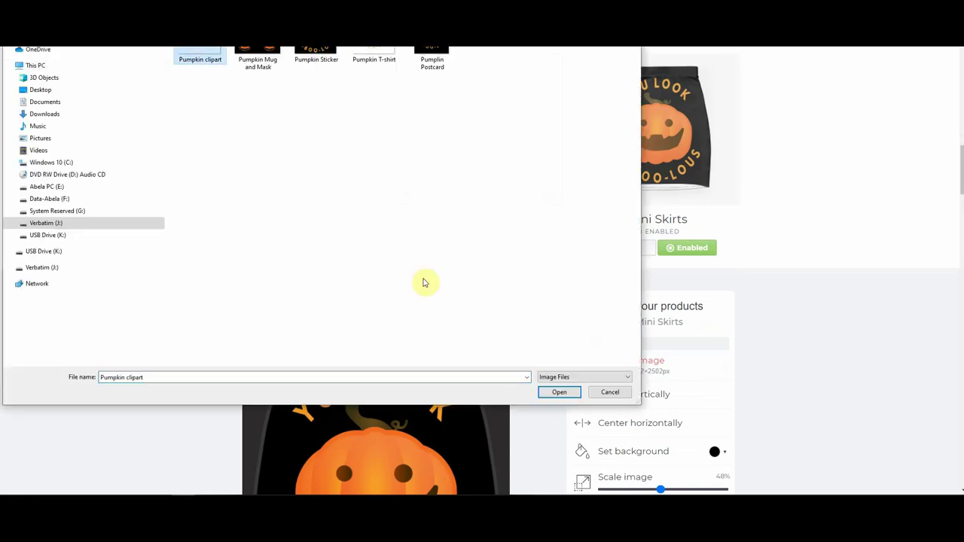
pyautogui.click(559, 392)
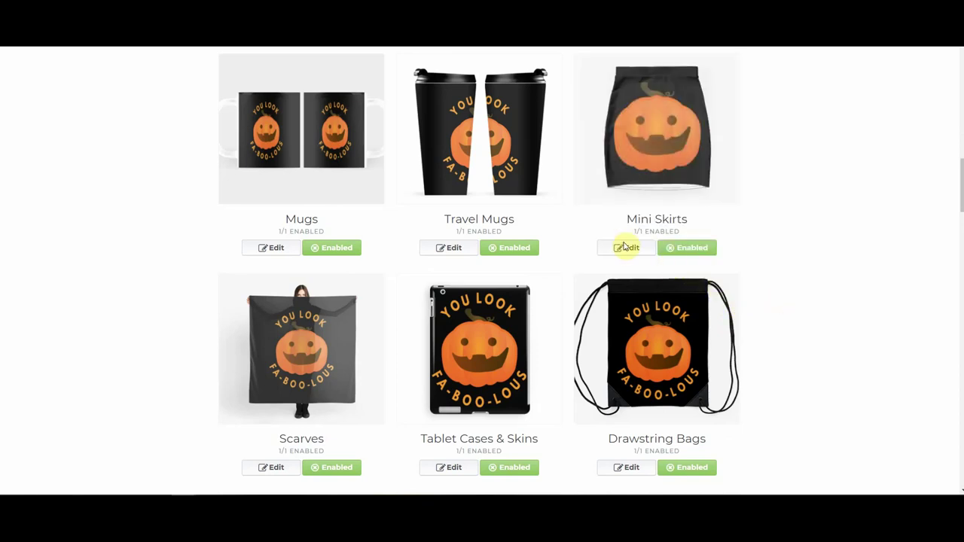
# Repeat the Mini Skirts pumpkin in an offset grid at 13% size and center it horizontally and vertically
pyautogui.click(630, 254)
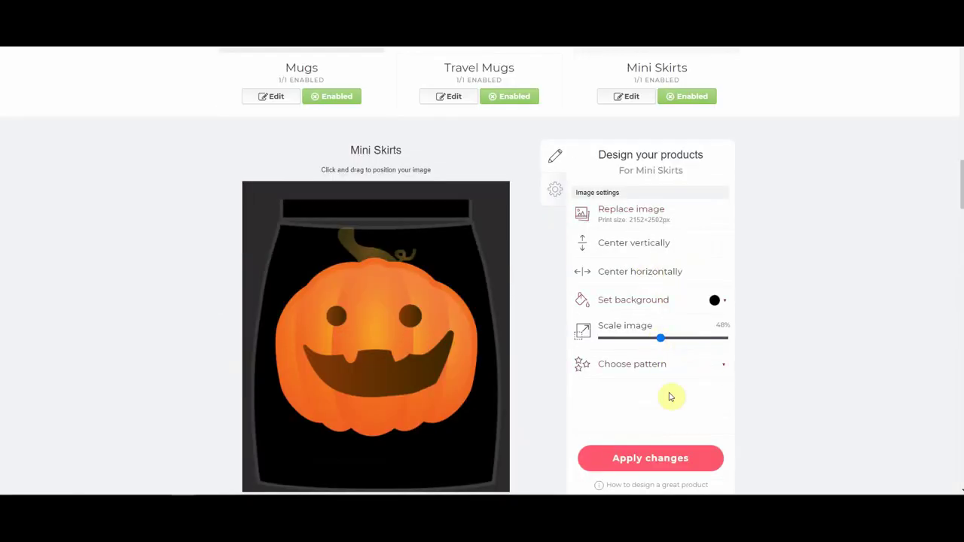
pyautogui.click(628, 366)
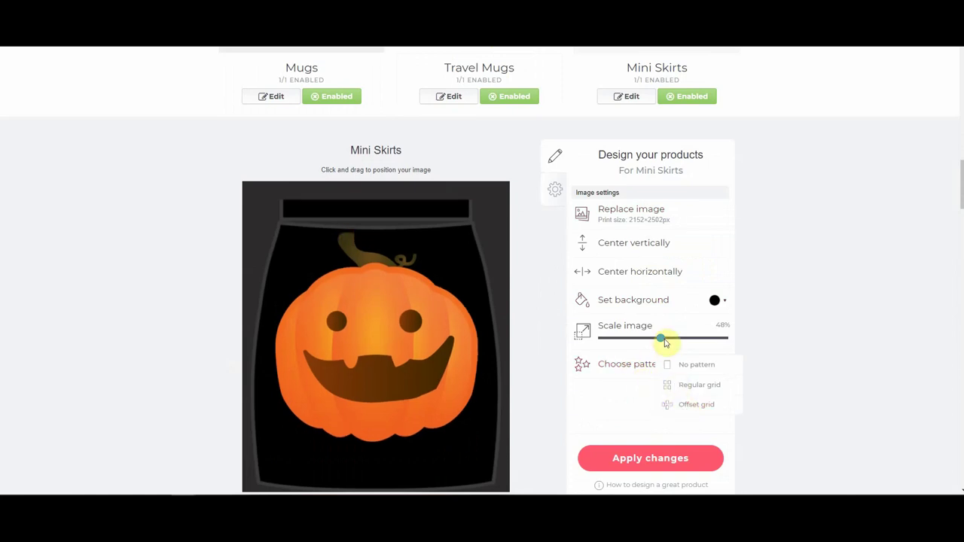
pyautogui.moveTo(659, 341); pyautogui.dragTo(618, 343)
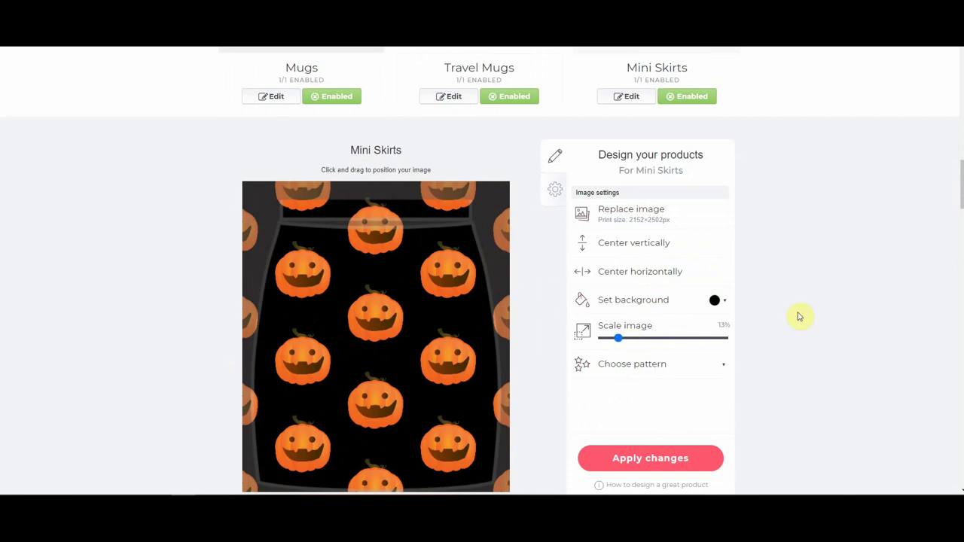
pyautogui.scroll(3, 798, 313)
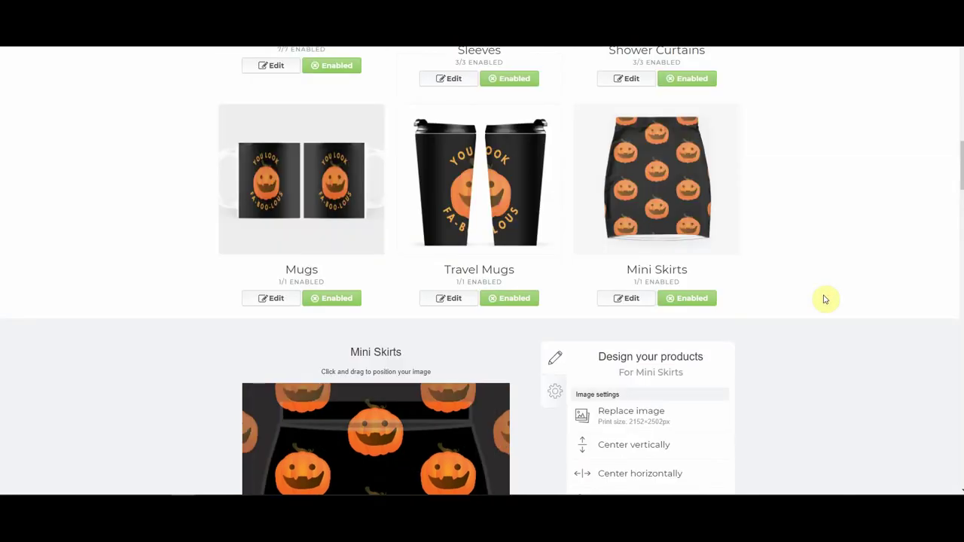
pyautogui.scroll(-1, 825, 299)
pyautogui.click(655, 424)
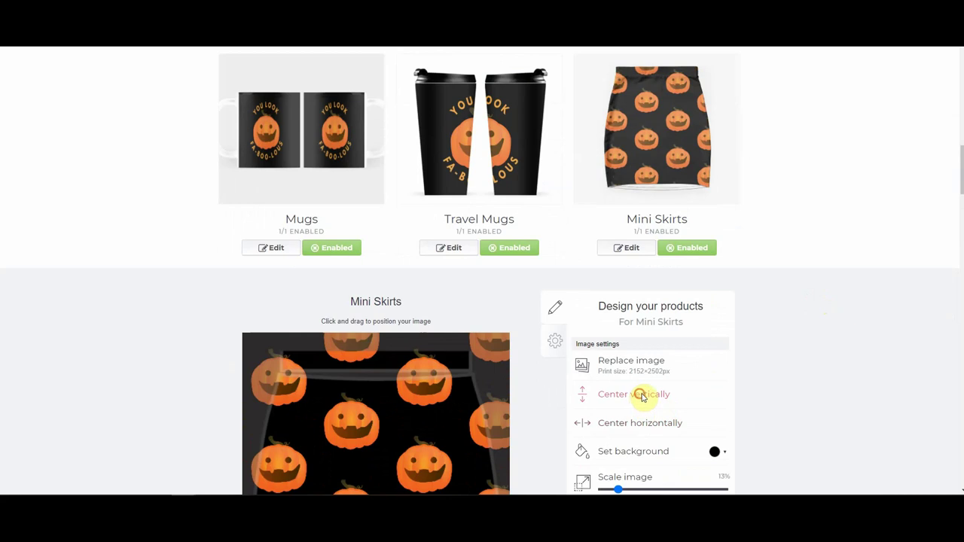
pyautogui.click(641, 396)
# Reduce the Tablet Cases & Skins design to 49% size and center it horizontally and vertically
pyautogui.scroll(-7, 813, 361)
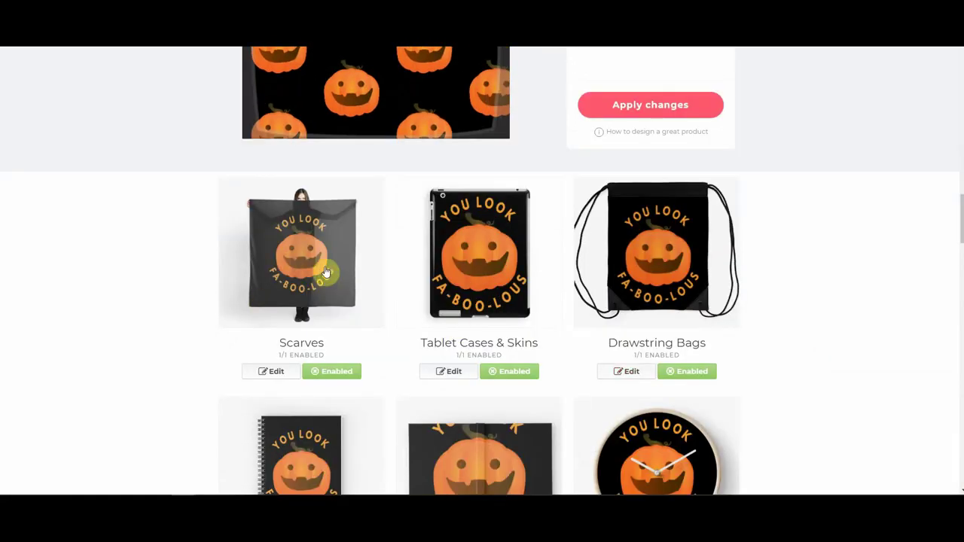
pyautogui.scroll(-1, 339, 265)
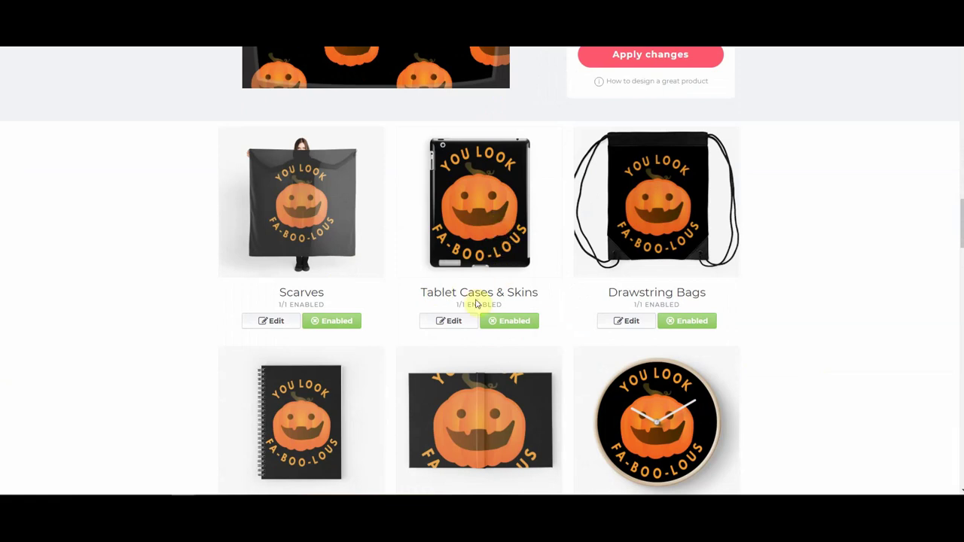
pyautogui.click(449, 321)
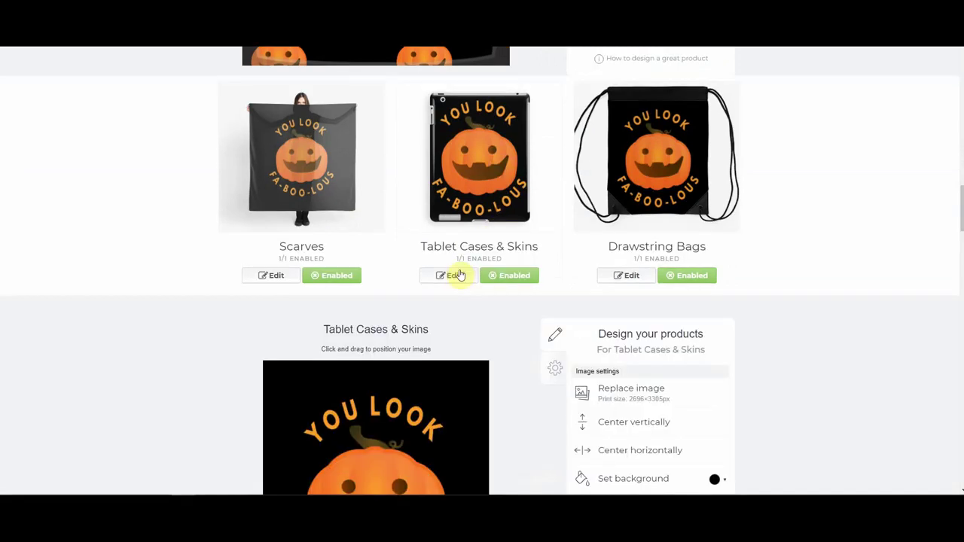
pyautogui.scroll(5, 612, 324)
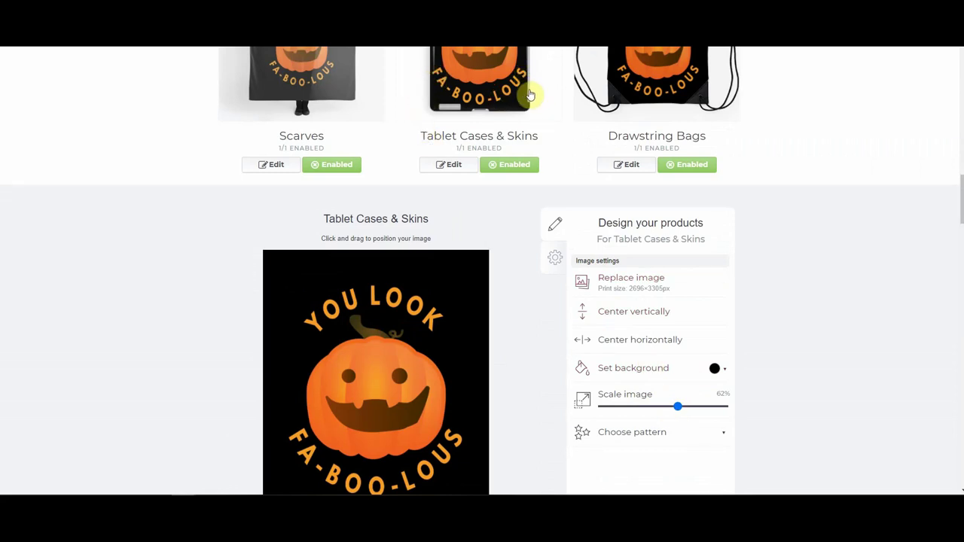
pyautogui.moveTo(677, 408); pyautogui.dragTo(661, 407)
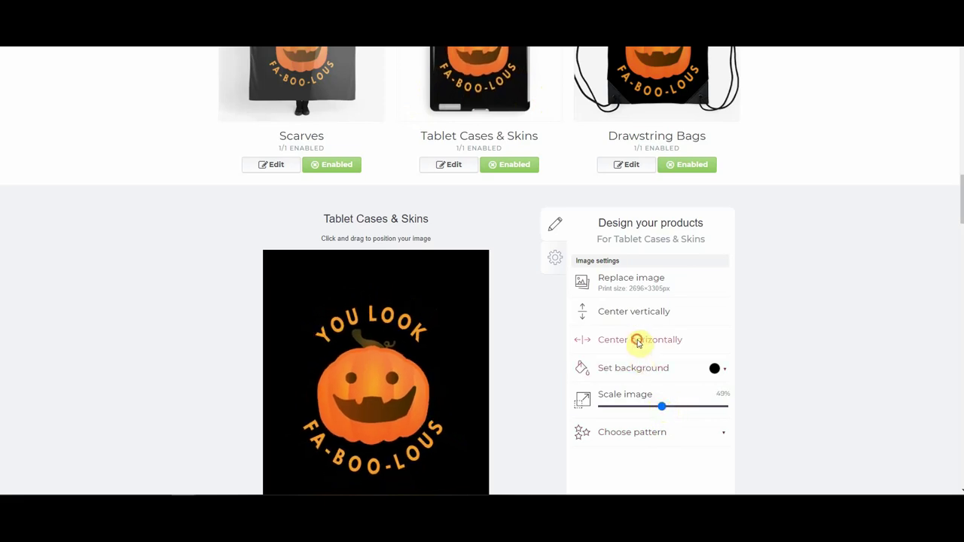
pyautogui.click(637, 339)
pyautogui.click(634, 314)
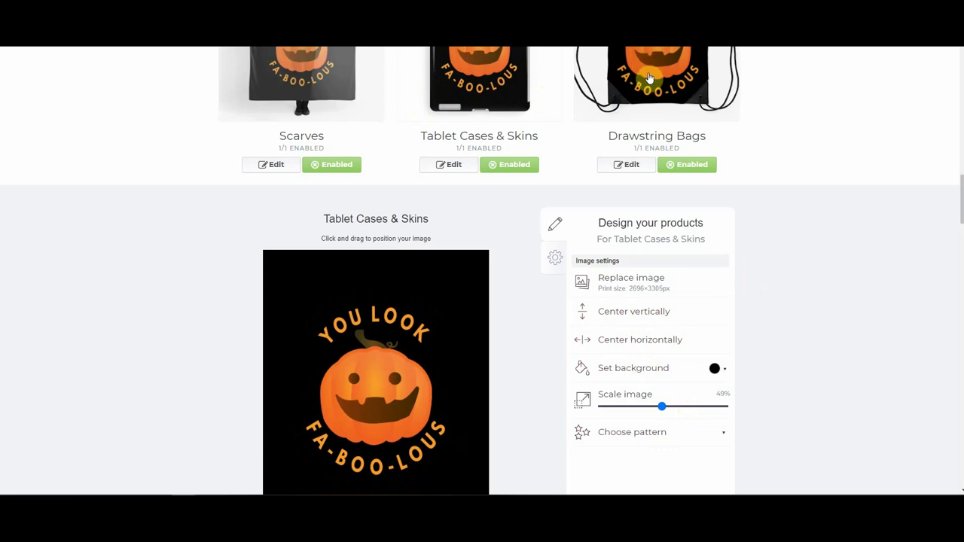
# Replace the Hardcover Journals image with the Pumpkin clipart file and reopen that product's design settings
pyautogui.scroll(-5, 649, 68)
pyautogui.scroll(-1, 649, 75)
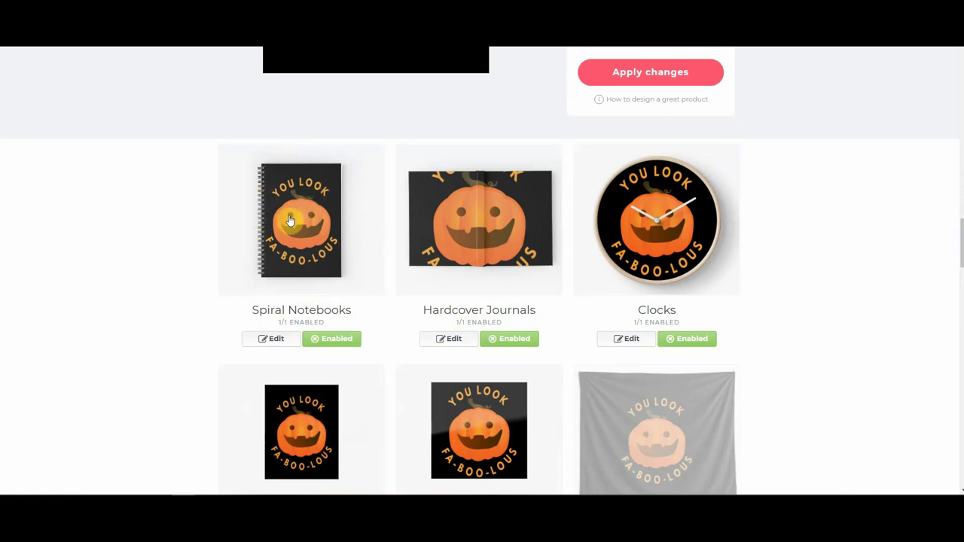
pyautogui.click(451, 340)
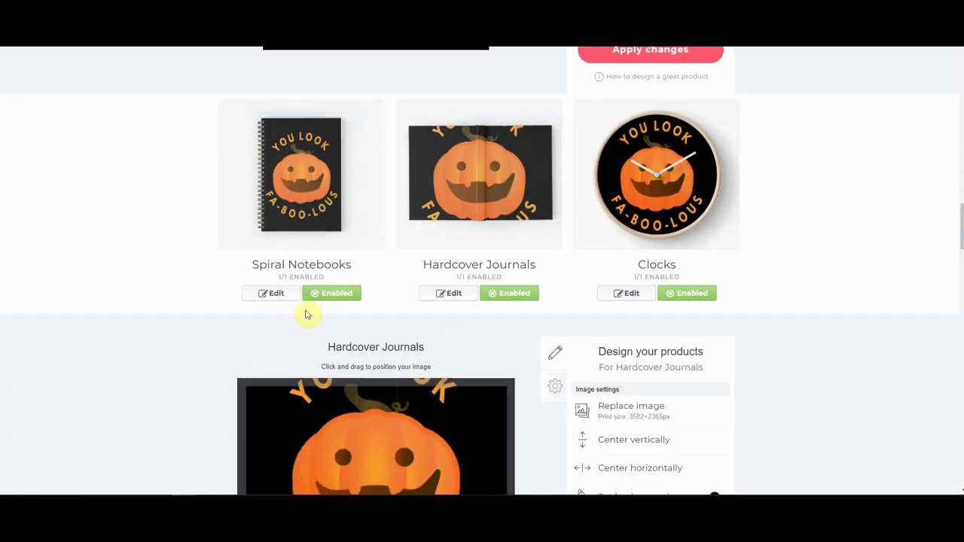
pyautogui.click(572, 47)
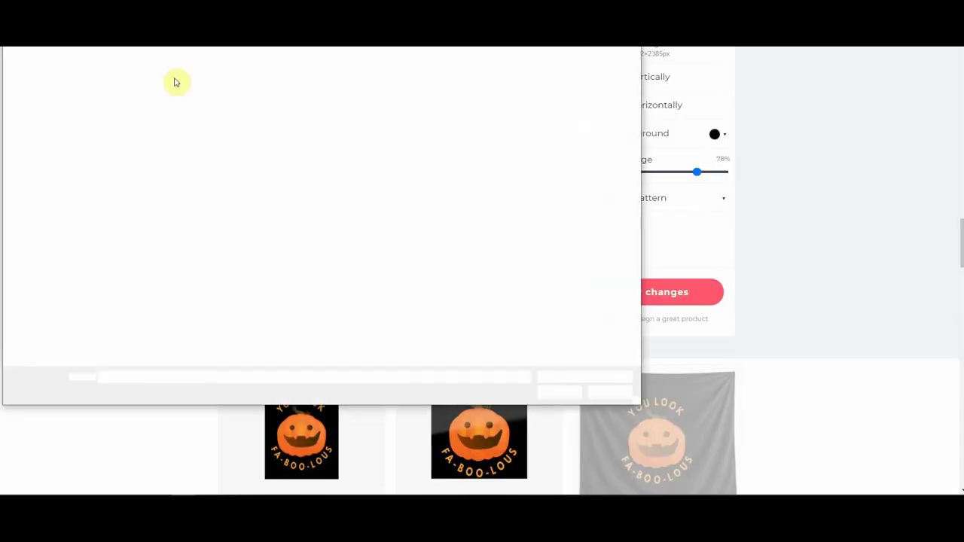
pyautogui.click(190, 48)
pyautogui.click(568, 397)
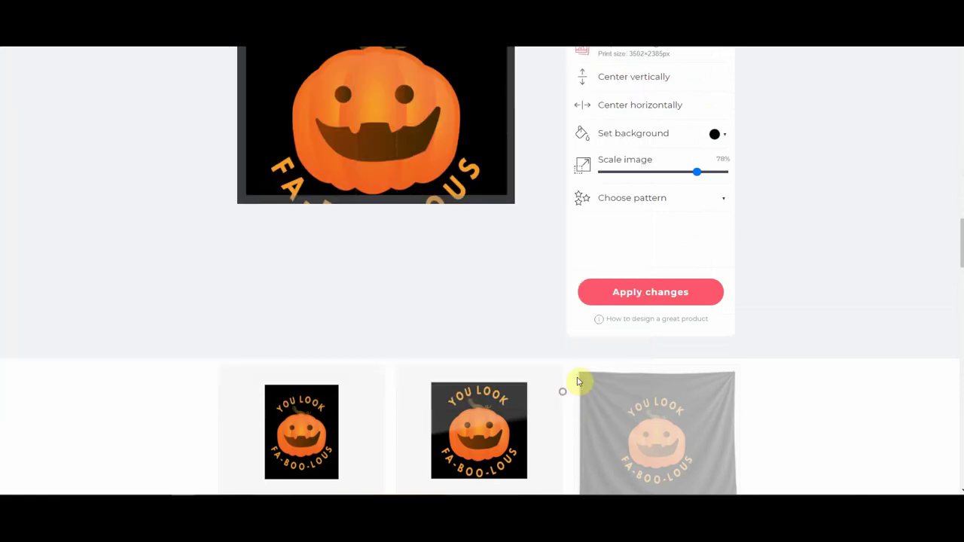
pyautogui.scroll(-5, 612, 302)
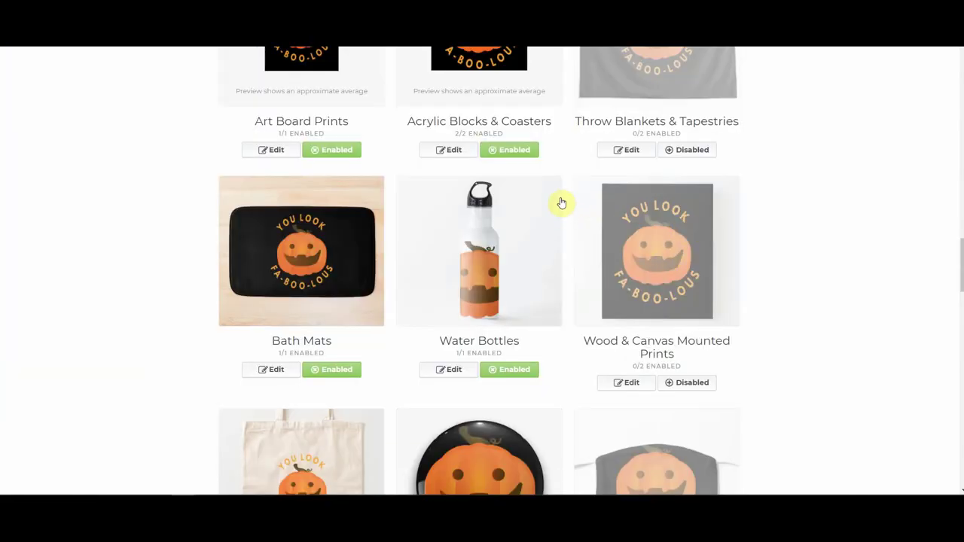
pyautogui.scroll(4, 561, 202)
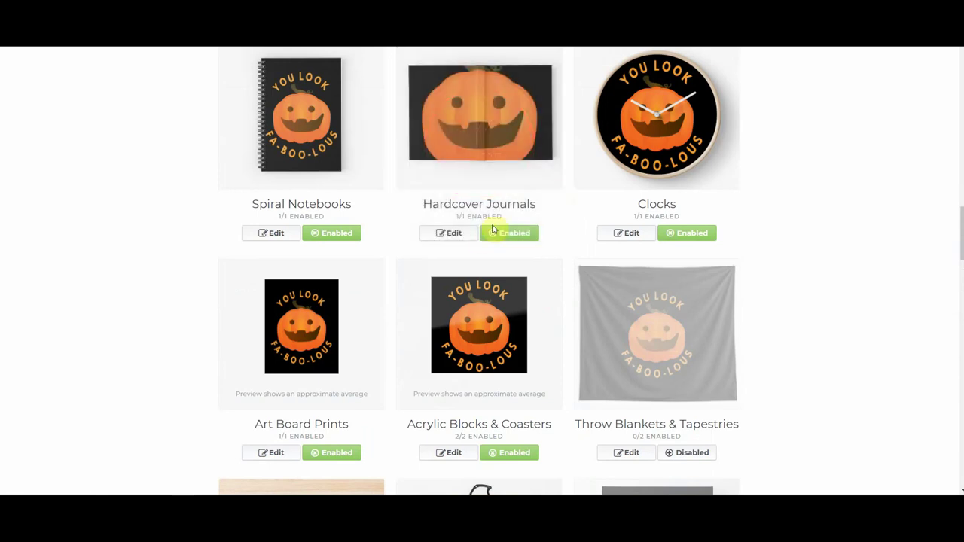
pyautogui.click(442, 233)
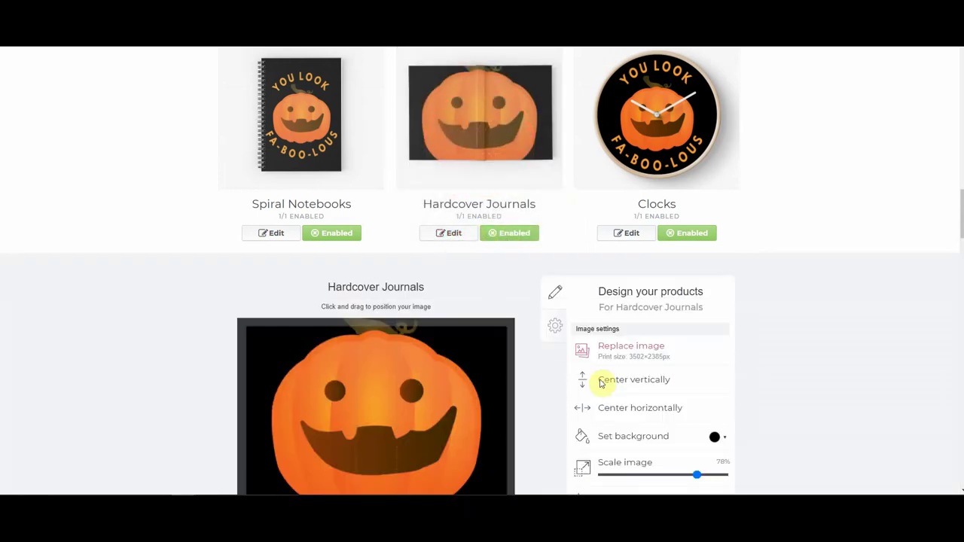
# Try the Front & back pattern on Hardcover Journals at 31% size, centered horizontally and vertically
pyautogui.scroll(-2, 605, 380)
pyautogui.click(633, 348)
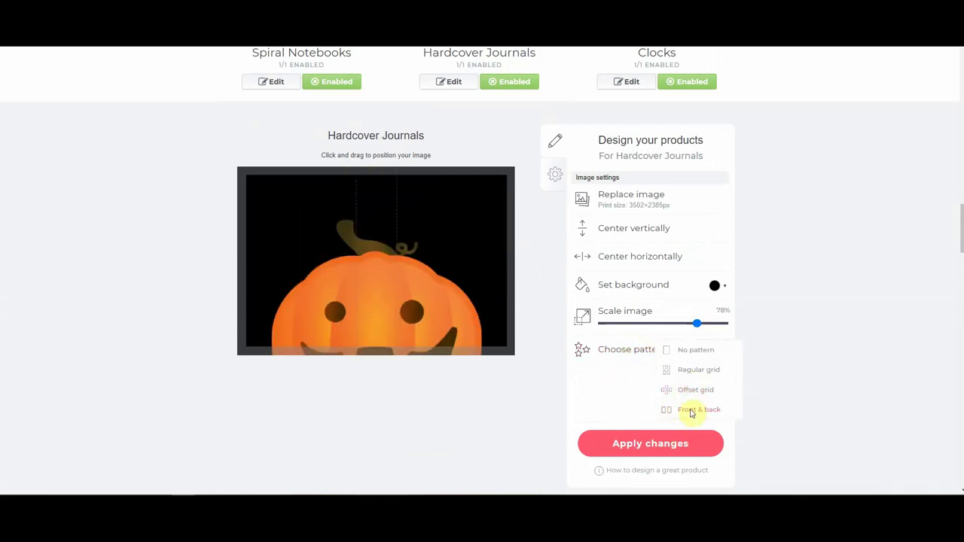
pyautogui.click(690, 410)
pyautogui.moveTo(697, 323); pyautogui.dragTo(641, 335)
pyautogui.click(622, 256)
pyautogui.click(622, 228)
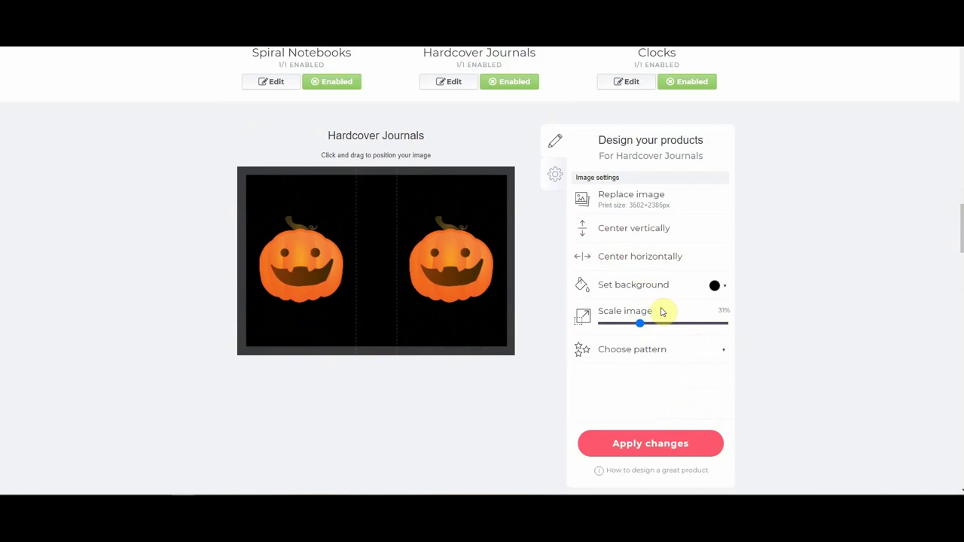
# Repeat the Hardcover Journals pumpkin in an offset grid at 11% size and nudge the pattern slightly to the right
pyautogui.click(646, 353)
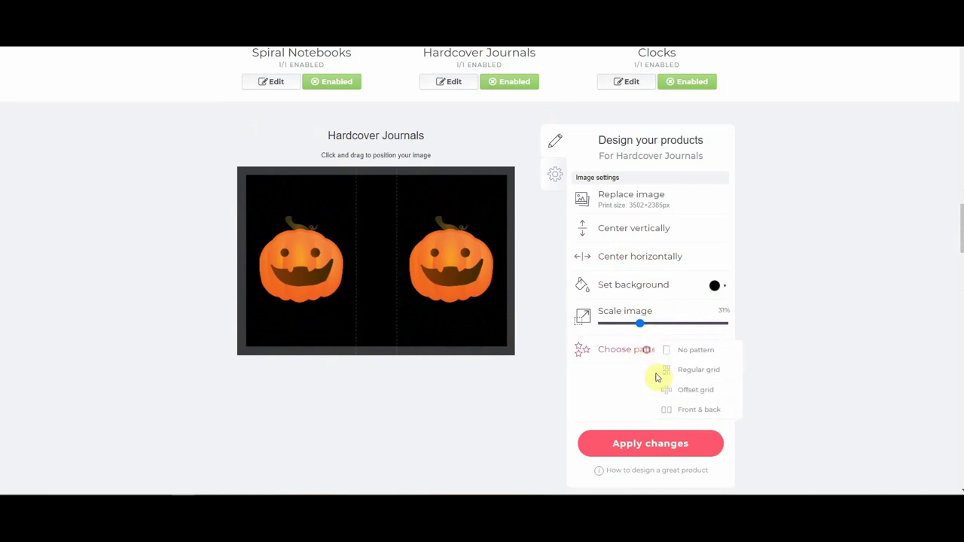
pyautogui.click(684, 390)
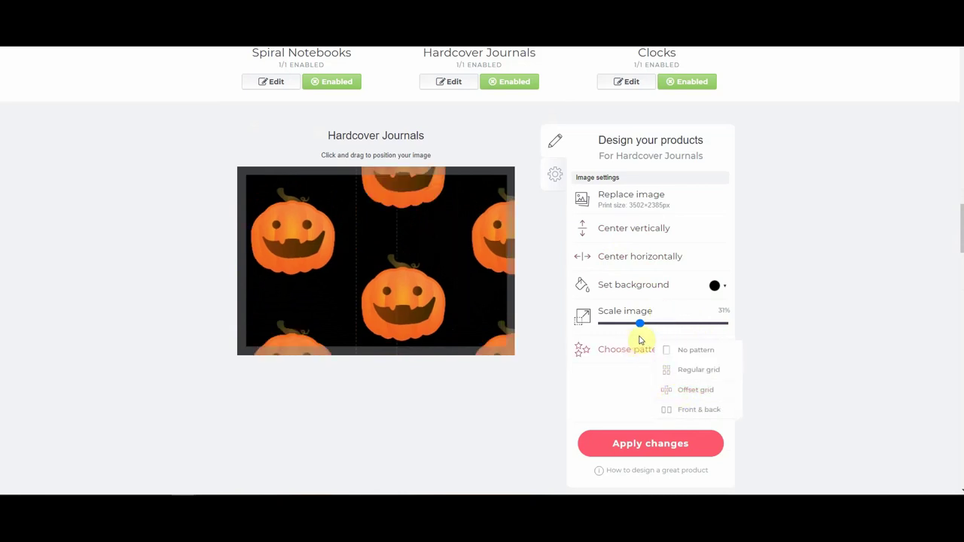
pyautogui.moveTo(639, 326); pyautogui.dragTo(616, 327)
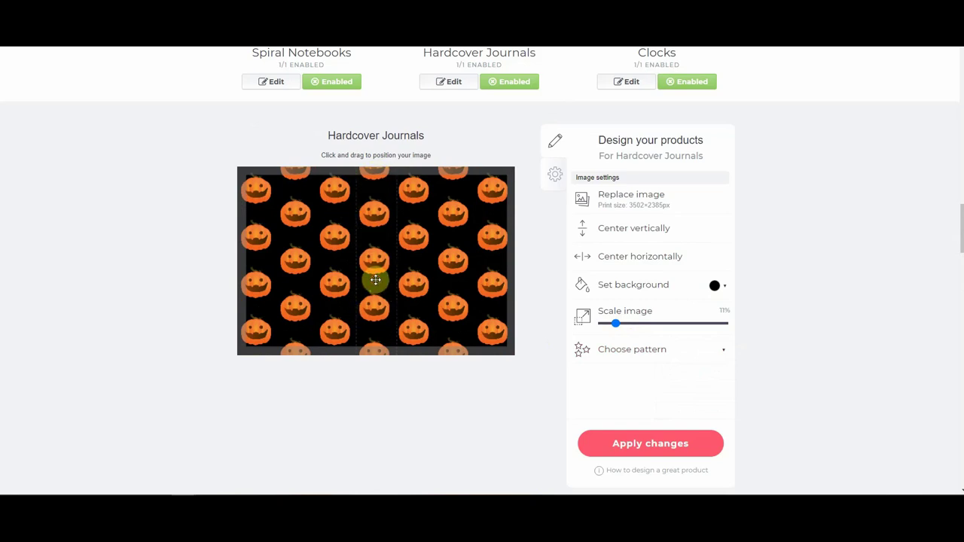
pyautogui.moveTo(375, 280); pyautogui.dragTo(379, 279)
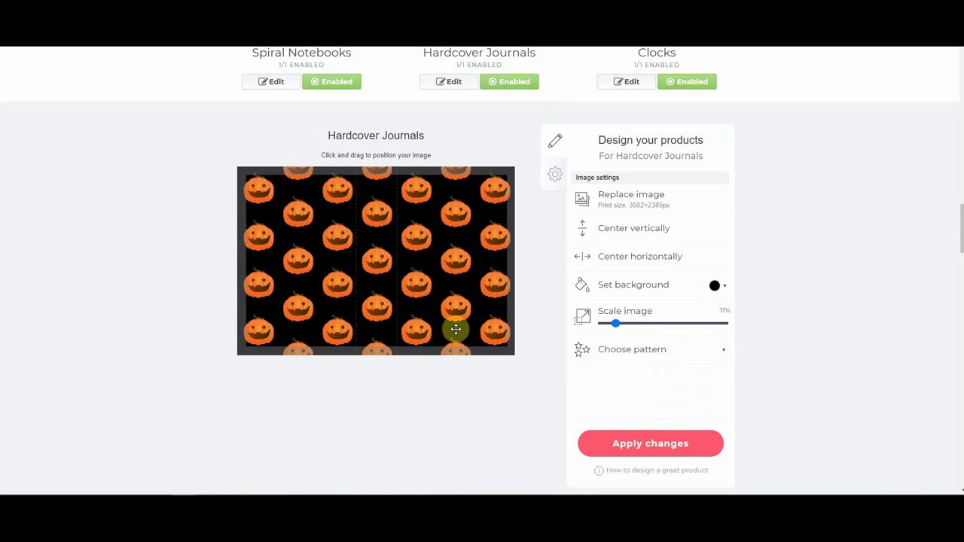
pyautogui.scroll(2, 456, 329)
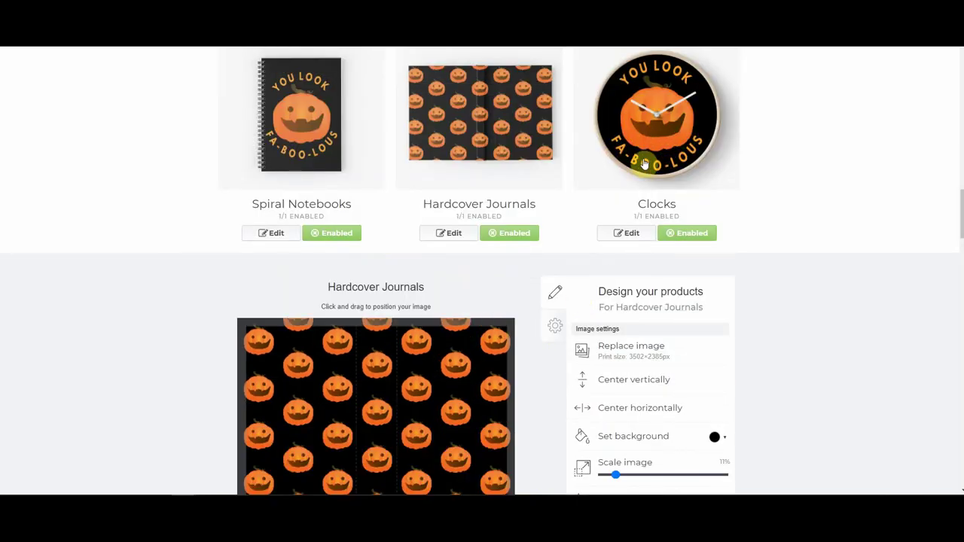
# Reduce the Acrylic Blocks & Coasters design to 90% size and center it horizontally
pyautogui.scroll(-6, 640, 161)
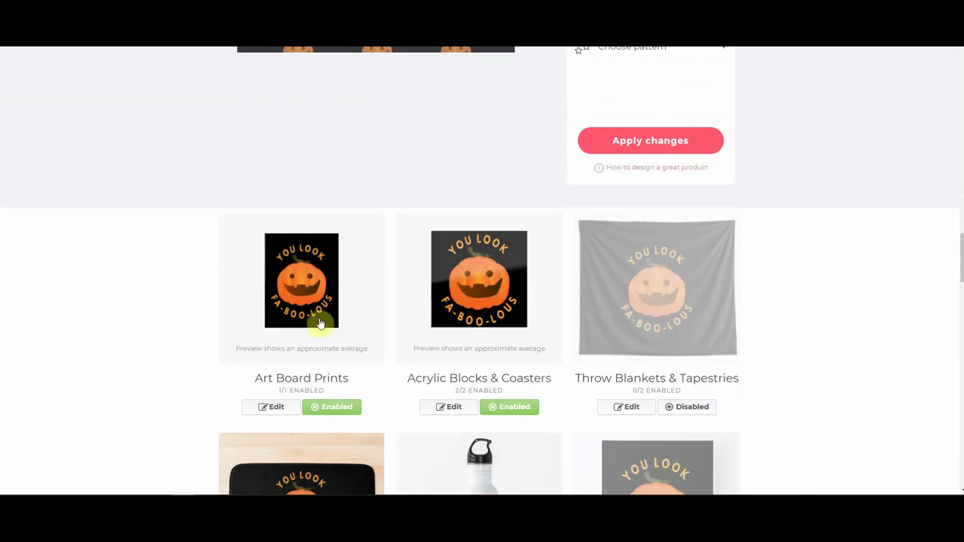
pyautogui.scroll(-1, 422, 248)
pyautogui.click(490, 198)
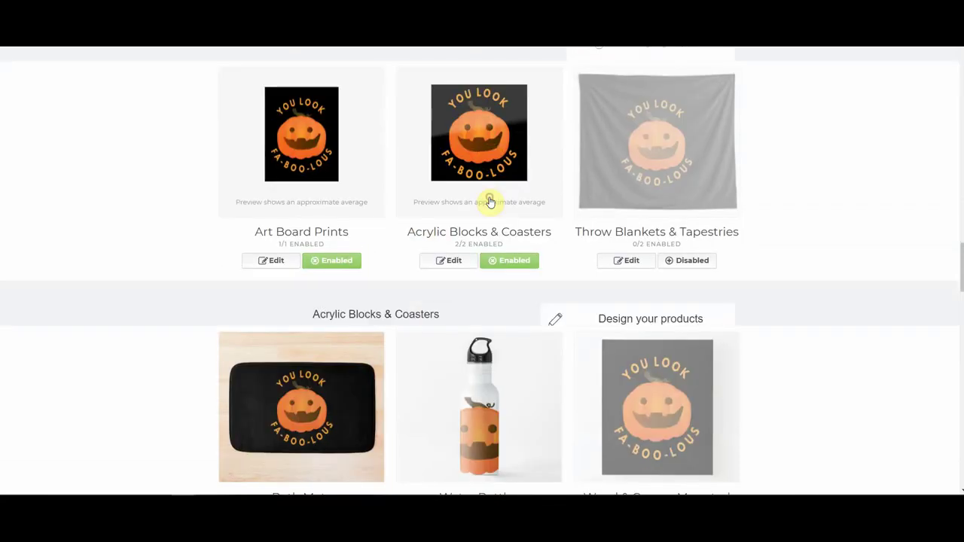
pyautogui.scroll(2, 554, 252)
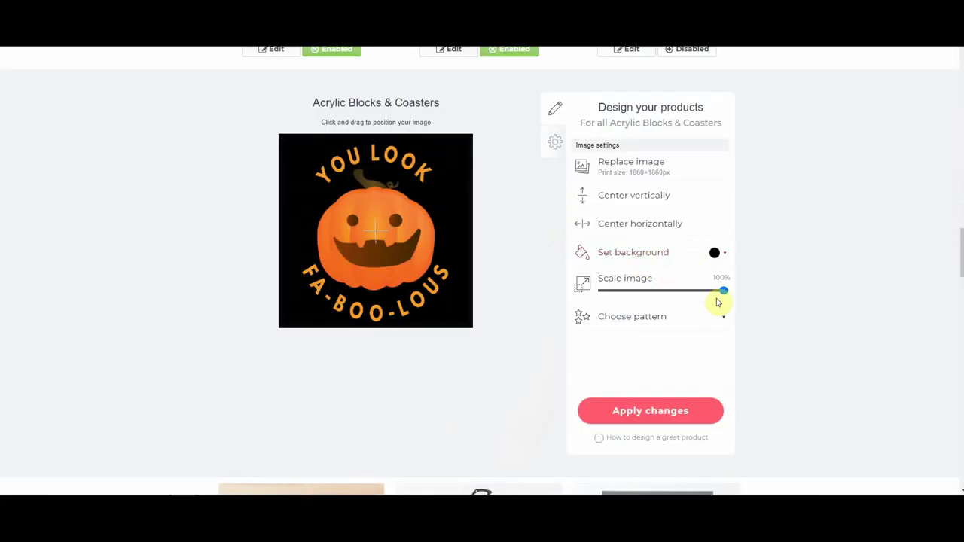
pyautogui.moveTo(723, 295); pyautogui.dragTo(713, 293)
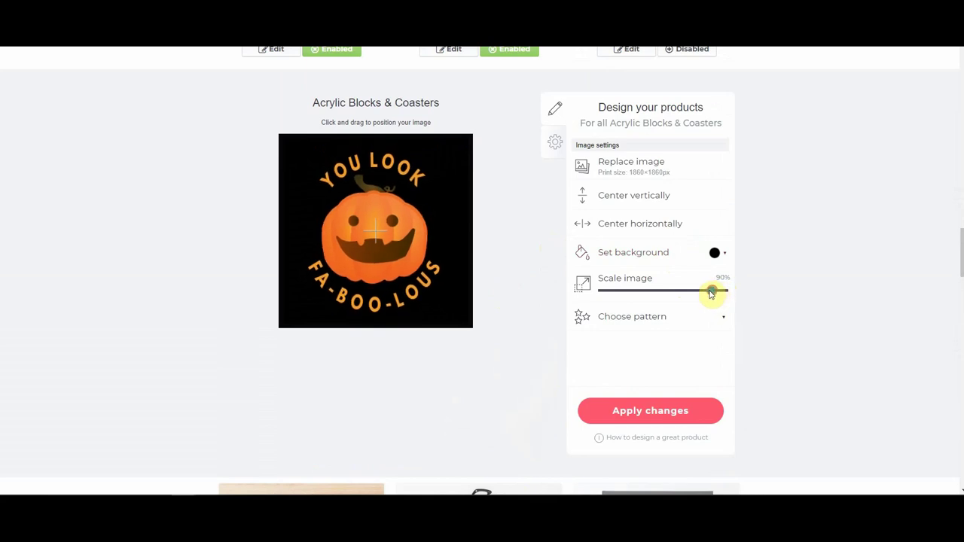
pyautogui.click(634, 223)
pyautogui.scroll(3, 514, 231)
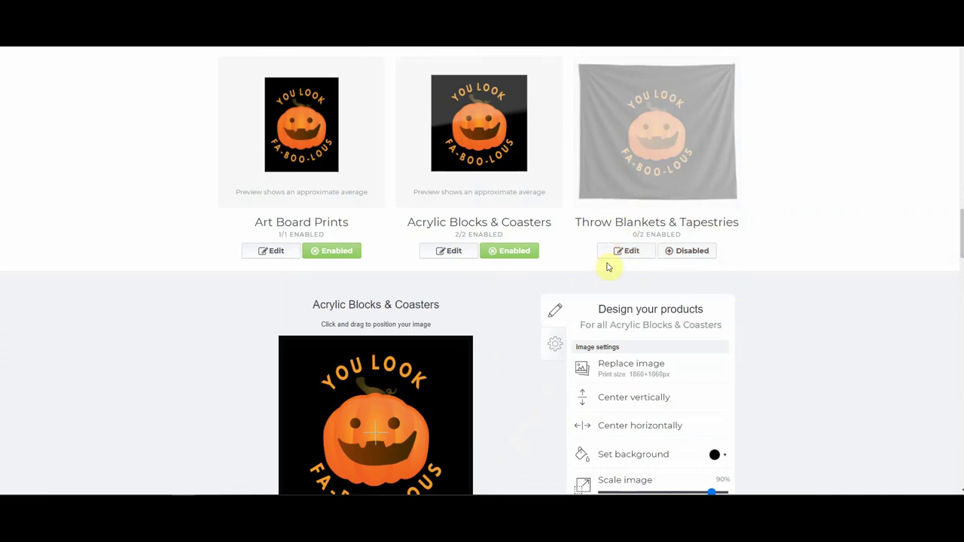
# Replace the Throw Blankets & Tapestries image with the Pumpkin clipart file and enable the product
pyautogui.click(628, 251)
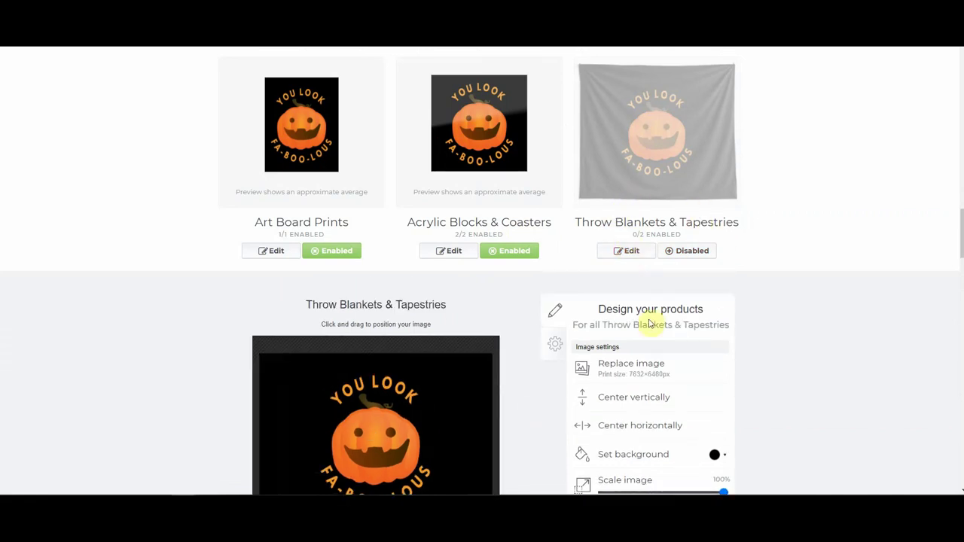
pyautogui.click(630, 365)
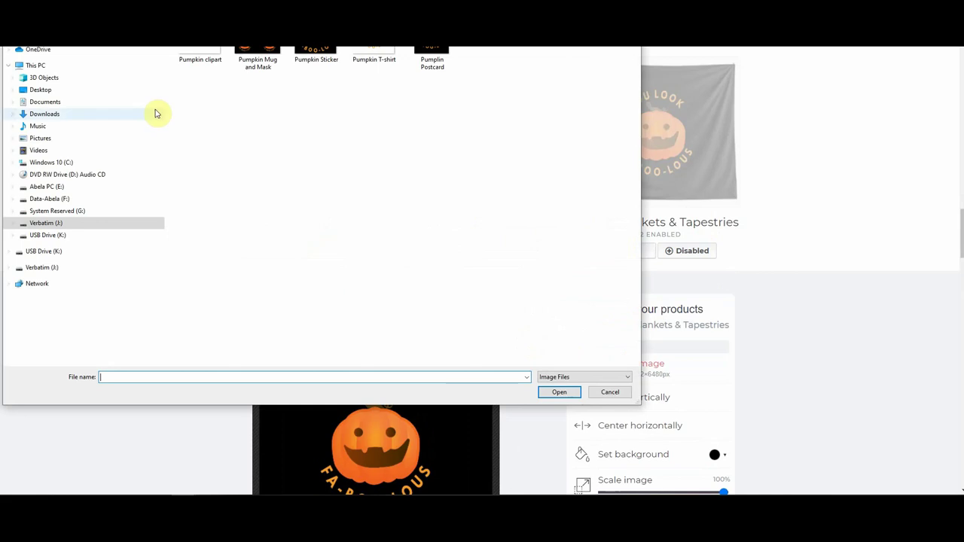
pyautogui.click(194, 54)
pyautogui.click(558, 391)
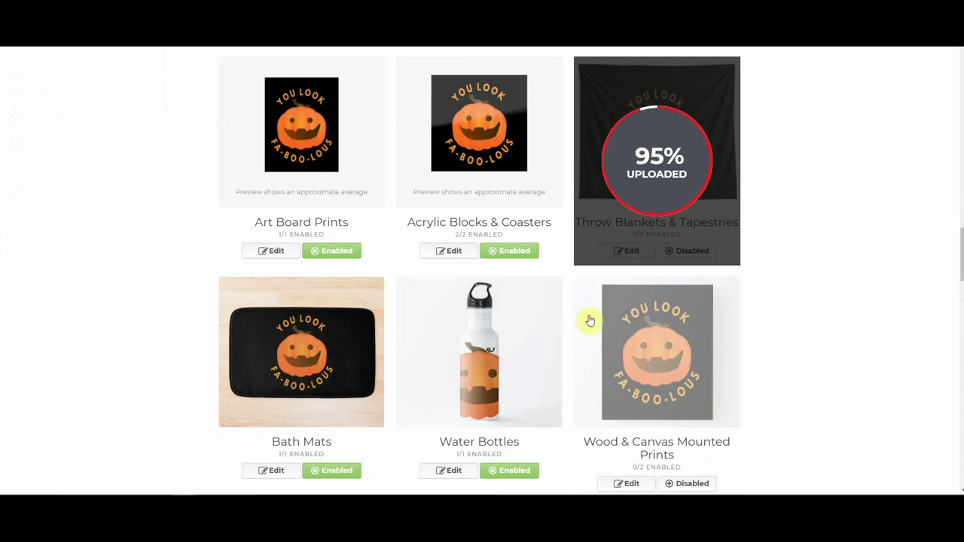
pyautogui.click(686, 251)
# Repeat the Throw Blankets & Tapestries pumpkin in an offset grid at 23% size
pyautogui.click(624, 252)
pyautogui.click(635, 368)
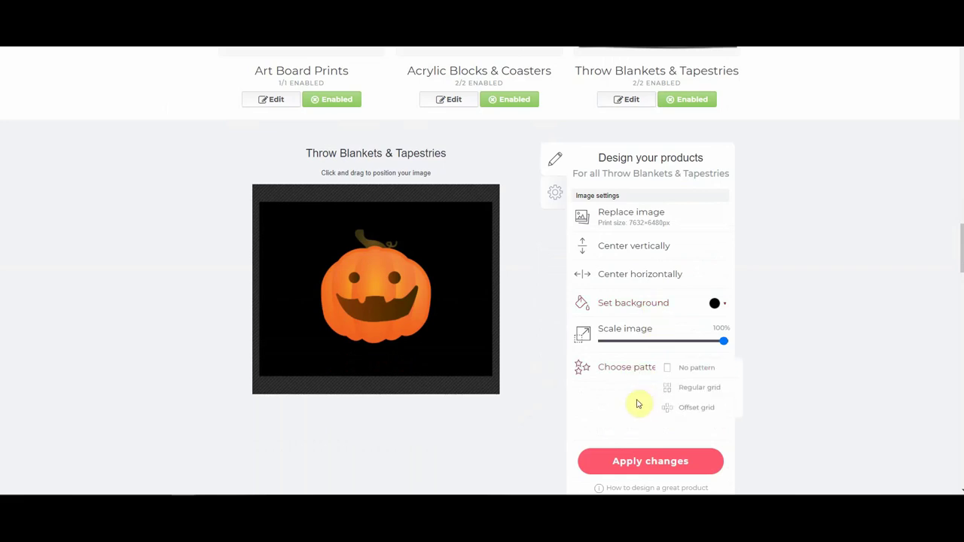
pyautogui.click(693, 407)
pyautogui.moveTo(722, 342); pyautogui.dragTo(631, 352)
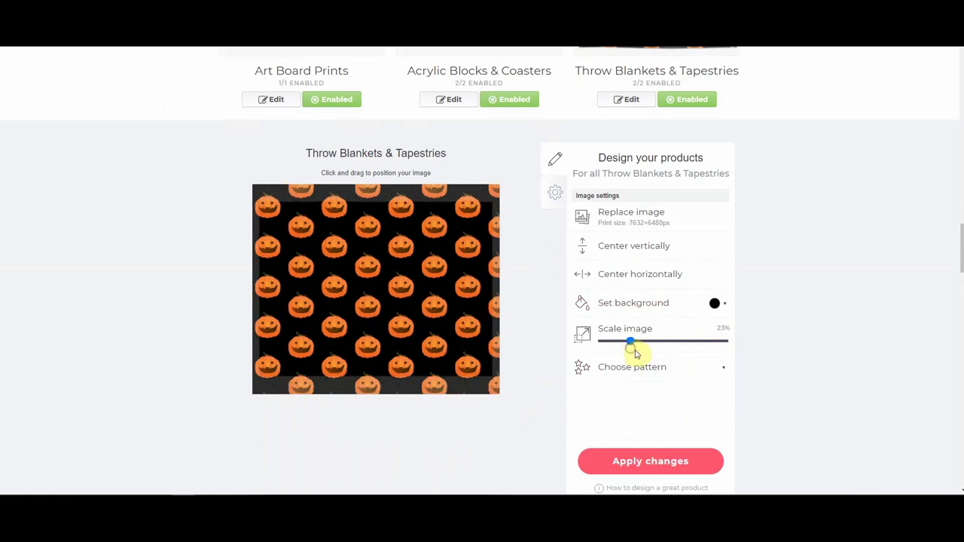
# Center the Throw Blankets & Tapestries pumpkin pattern horizontally and vertically
pyautogui.scroll(2, 633, 353)
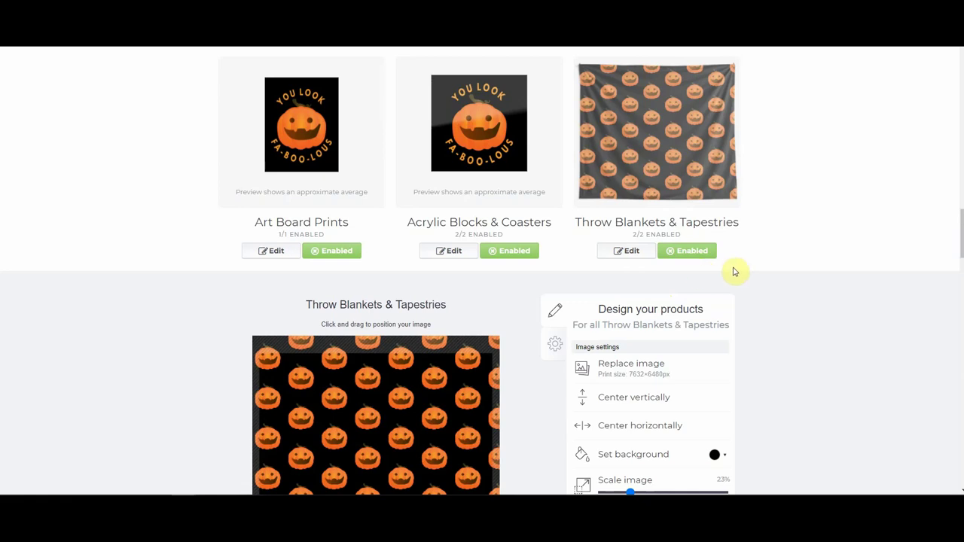
pyautogui.scroll(-2, 777, 288)
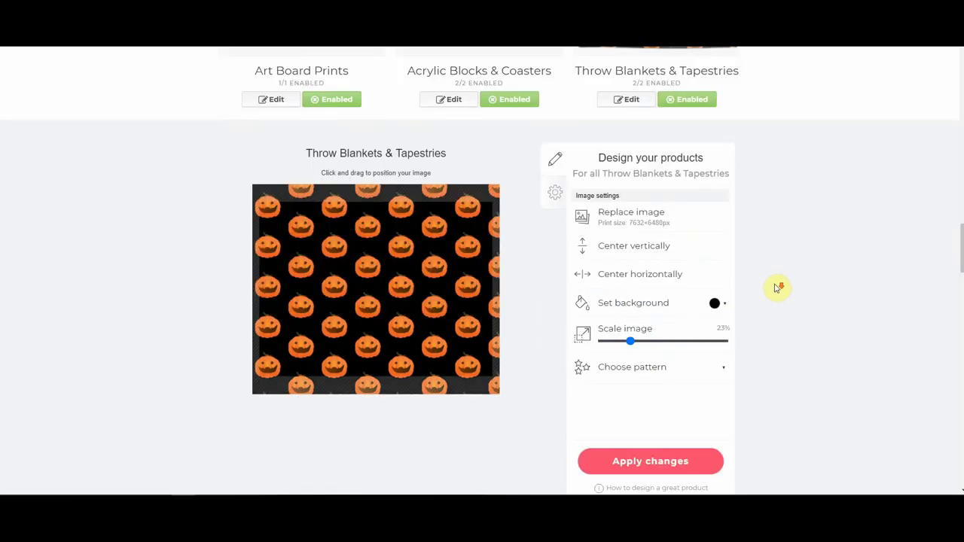
pyautogui.click(647, 276)
pyautogui.click(641, 247)
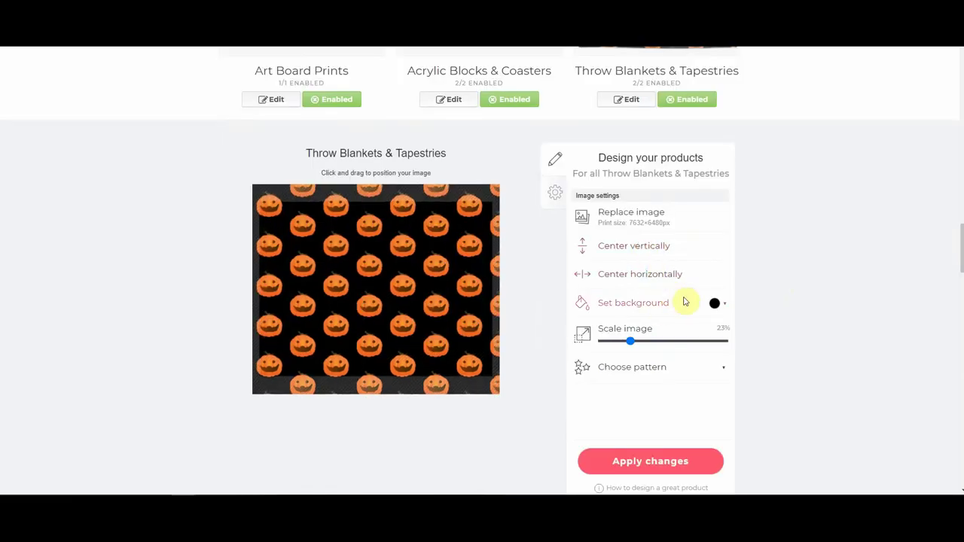
# Disable the Water Bottles product and enable Wood & Canvas Mounted Prints
pyautogui.scroll(-6, 684, 301)
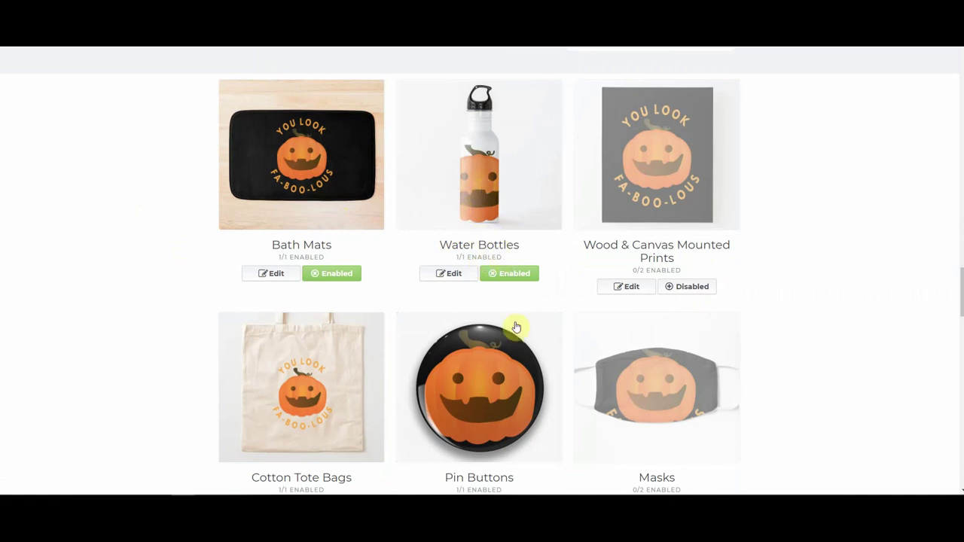
pyautogui.click(512, 273)
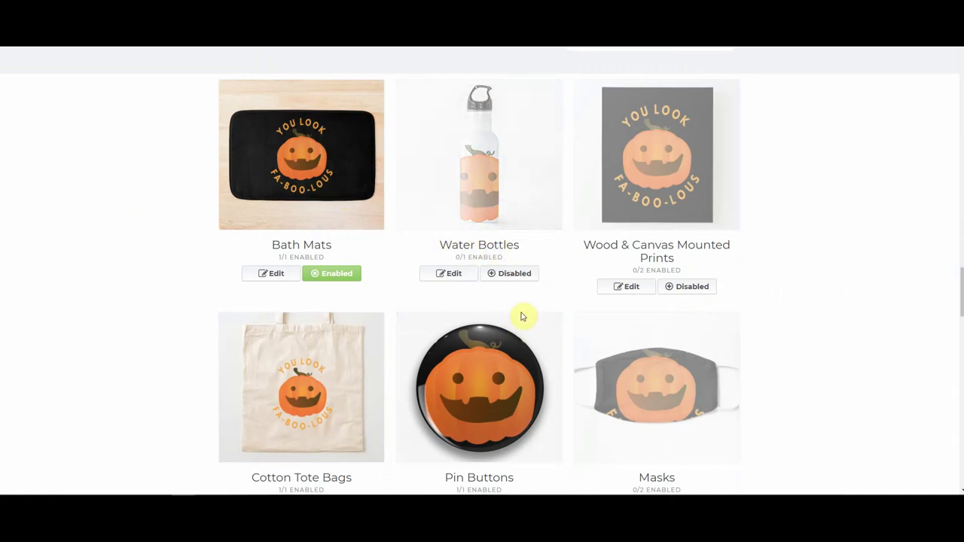
pyautogui.click(686, 286)
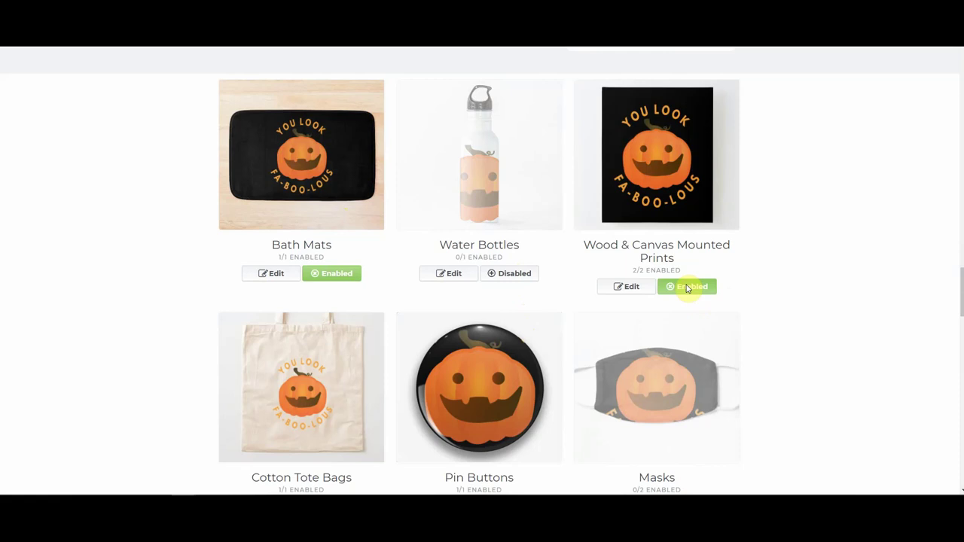
# Enlarge the Cotton Tote Bags design to 60% size and center it horizontally and vertically
pyautogui.scroll(-2, 684, 188)
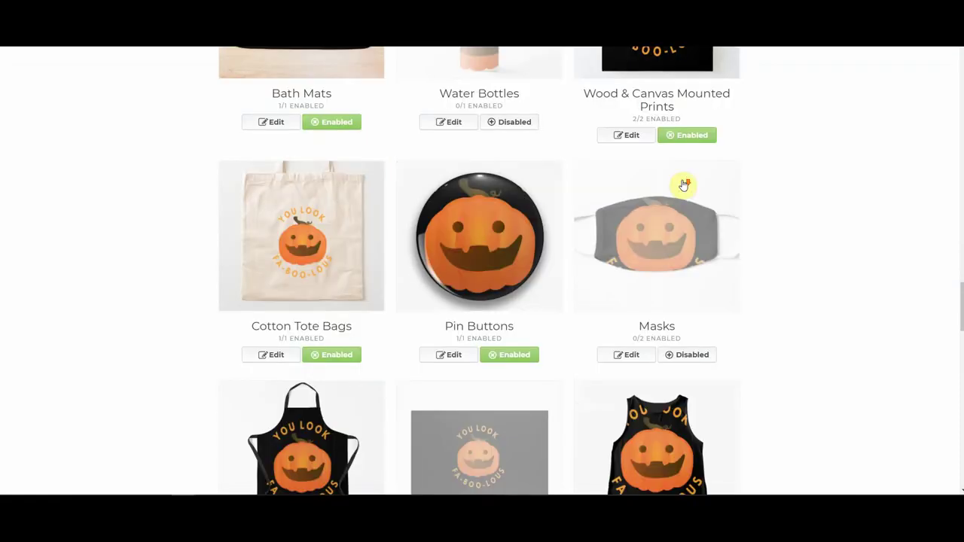
pyautogui.click(335, 284)
pyautogui.scroll(-1, 346, 299)
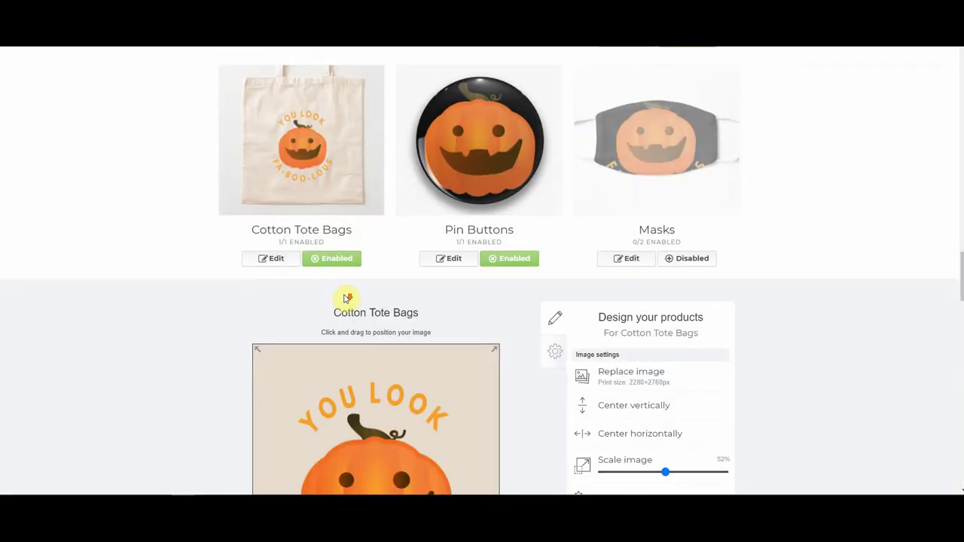
pyautogui.scroll(-1, 571, 454)
pyautogui.moveTo(665, 425); pyautogui.dragTo(676, 428)
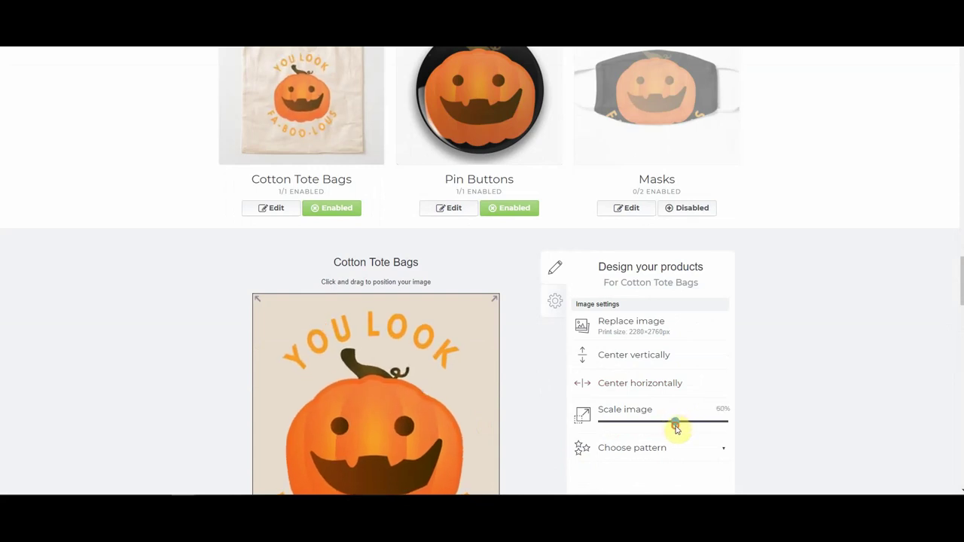
pyautogui.click(641, 382)
pyautogui.click(635, 356)
# Reduce the Pin Buttons design to 14% size and center it vertically
pyautogui.click(461, 99)
pyautogui.moveTo(632, 453); pyautogui.dragTo(622, 454)
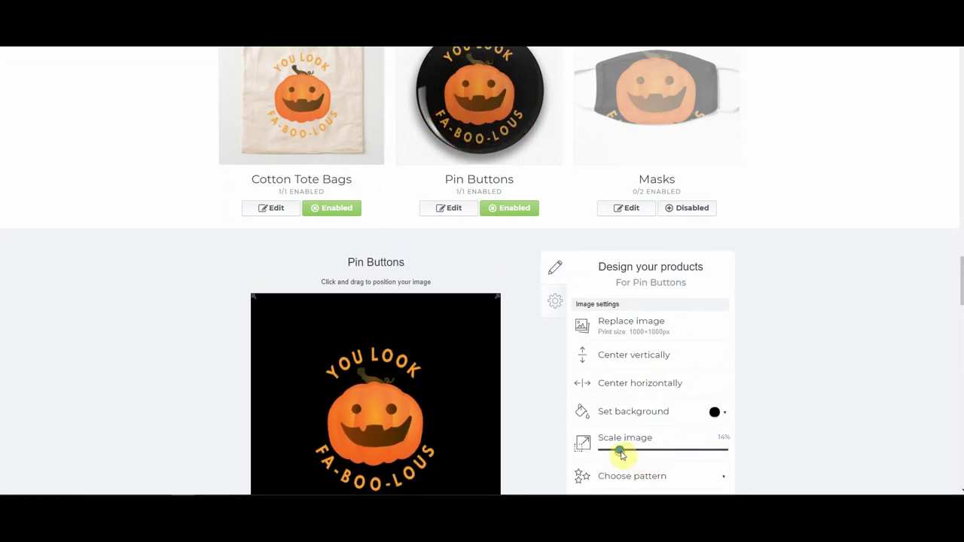
pyautogui.click(625, 355)
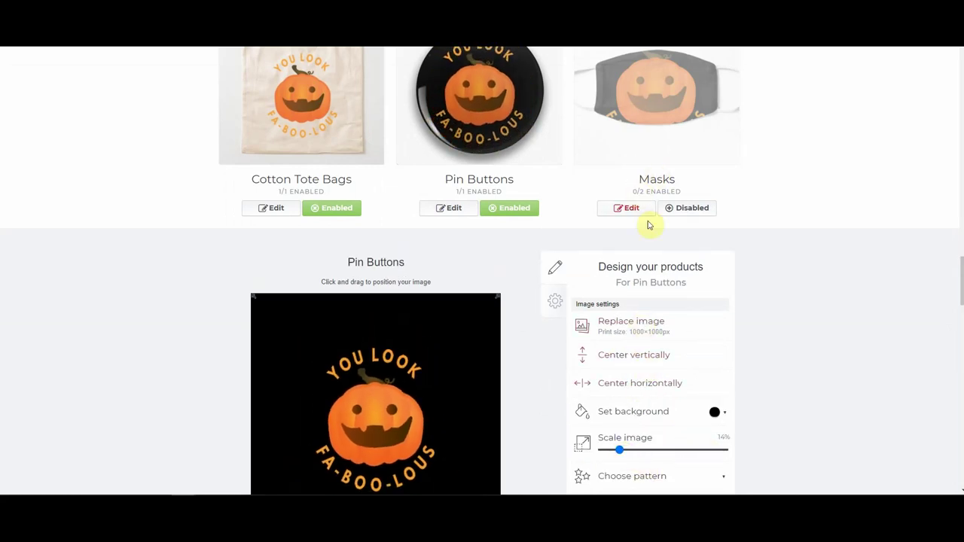
# Enable Masks, reduce the design to 29% size and center it vertically and horizontally
pyautogui.click(688, 209)
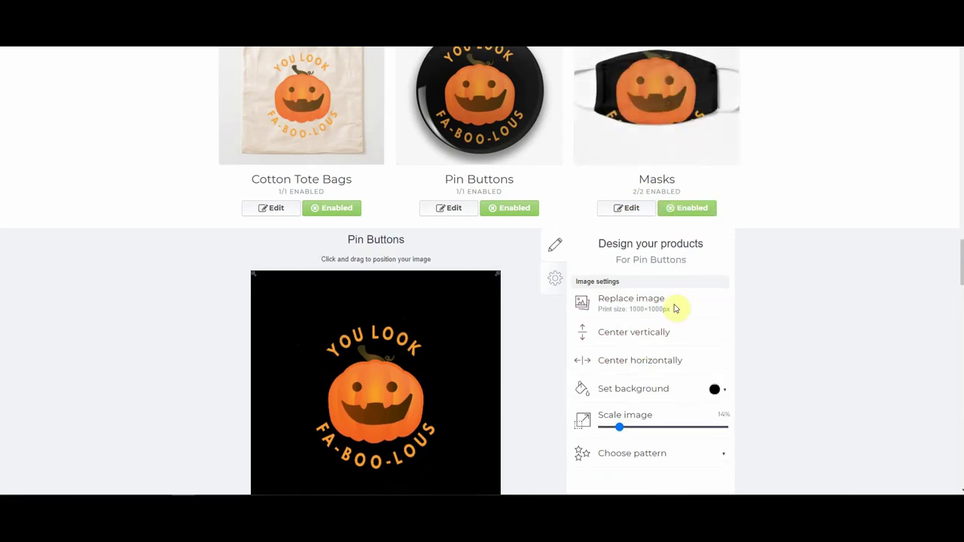
pyautogui.moveTo(664, 452); pyautogui.dragTo(638, 452)
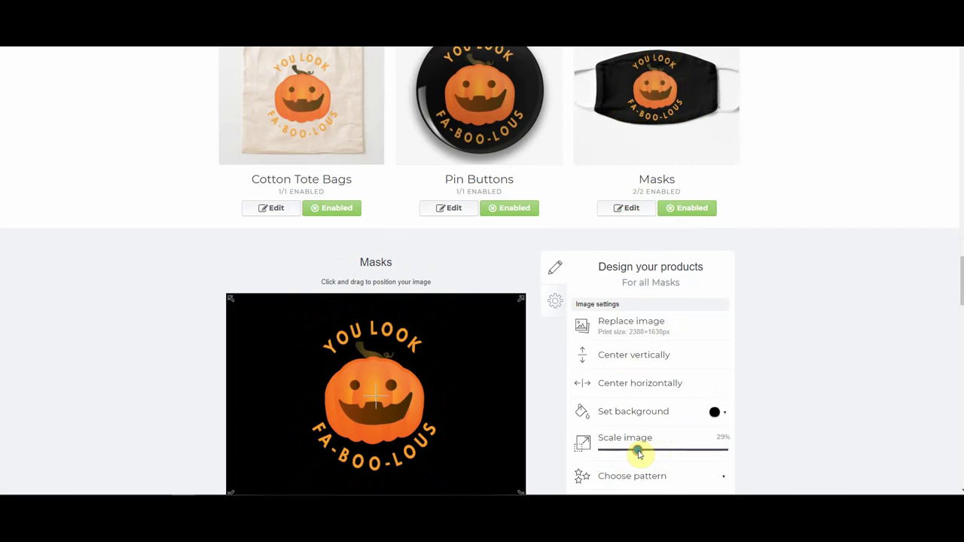
pyautogui.click(628, 355)
pyautogui.click(635, 383)
# Move the Aprons design slightly down and center it horizontally
pyautogui.scroll(-7, 640, 399)
pyautogui.click(304, 185)
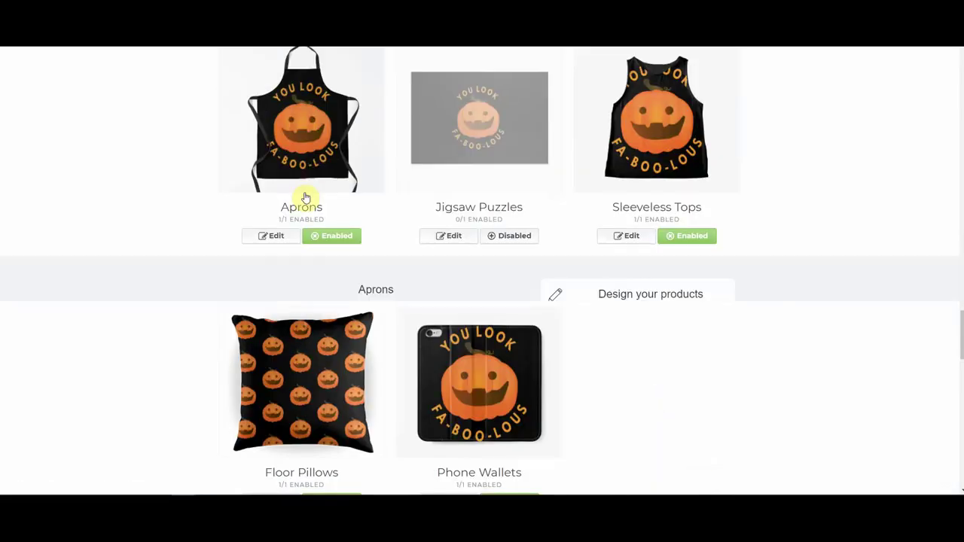
pyautogui.scroll(1, 353, 80)
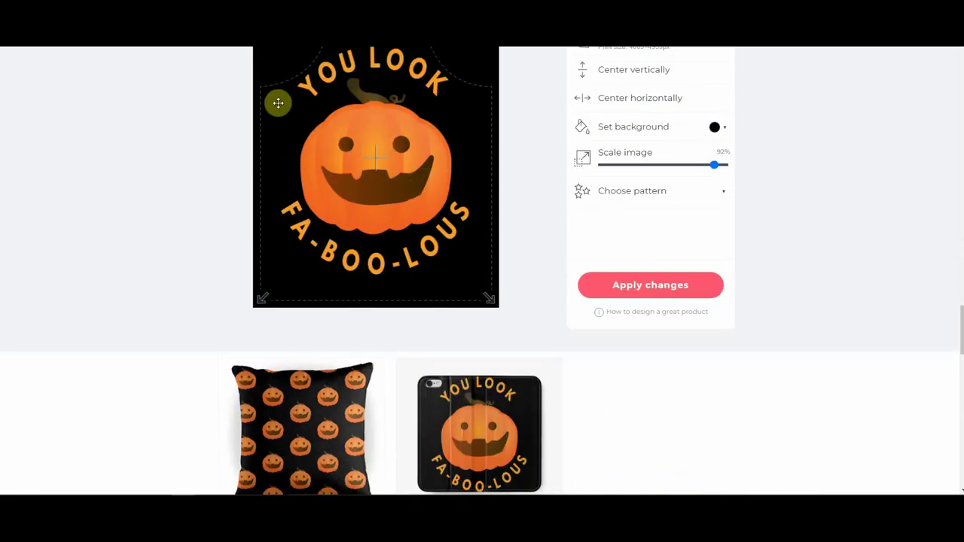
pyautogui.moveTo(376, 146)
pyautogui.mouseDown()
pyautogui.moveTo(370, 131)
pyautogui.moveTo(371, 147)
pyautogui.mouseUp()
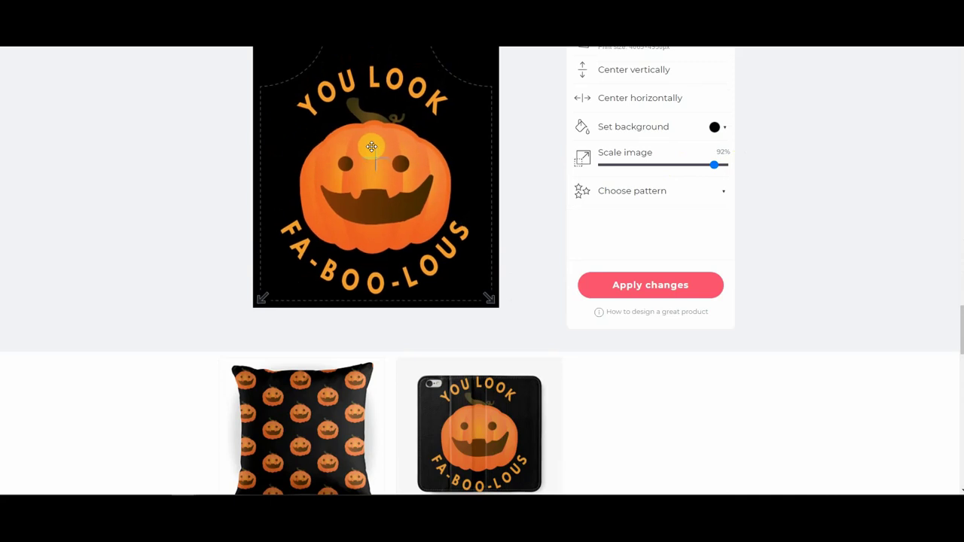
pyautogui.click(635, 103)
# Reduce the Sleeveless Tops design to 50% size, move it slightly down and center it horizontally
pyautogui.scroll(3, 580, 137)
pyautogui.scroll(1, 581, 138)
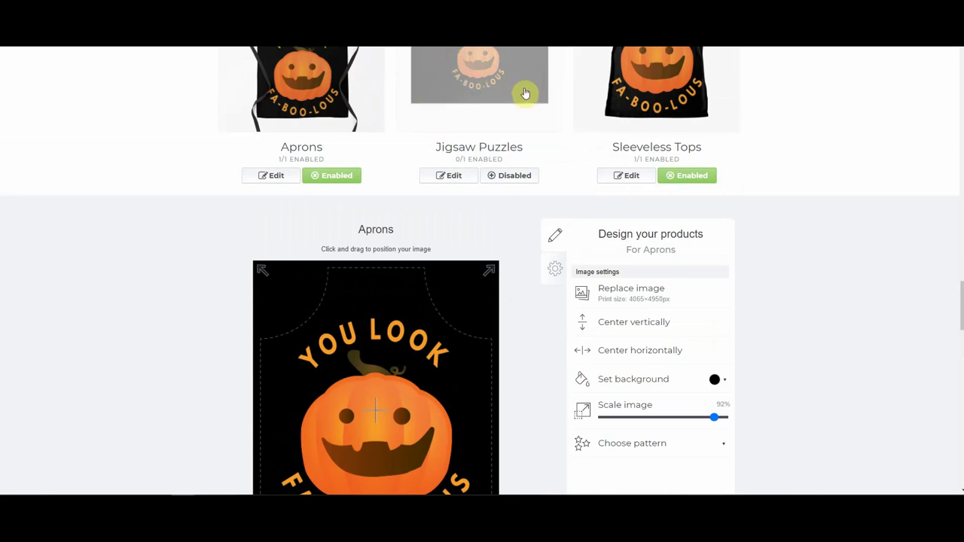
pyautogui.click(657, 75)
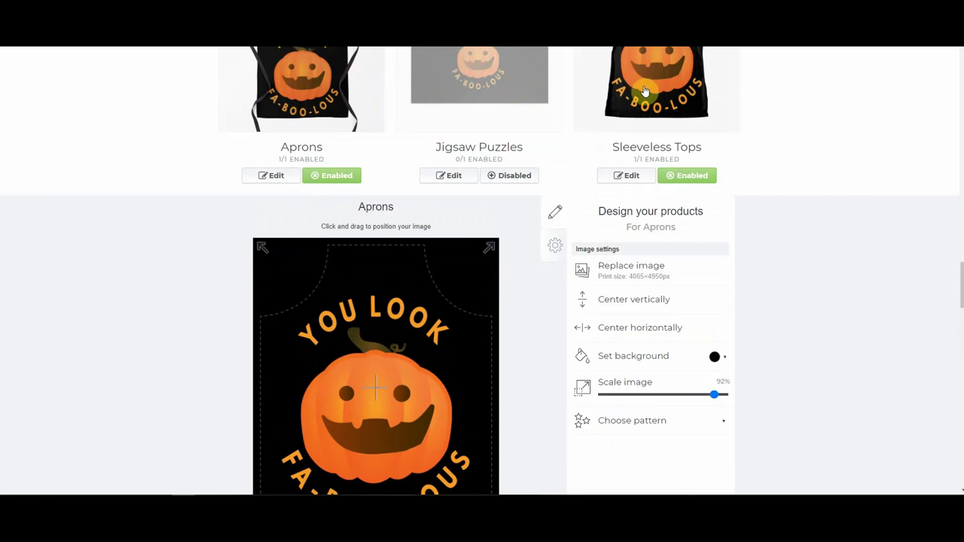
pyautogui.moveTo(707, 420); pyautogui.dragTo(662, 417)
pyautogui.moveTo(397, 391); pyautogui.dragTo(391, 402)
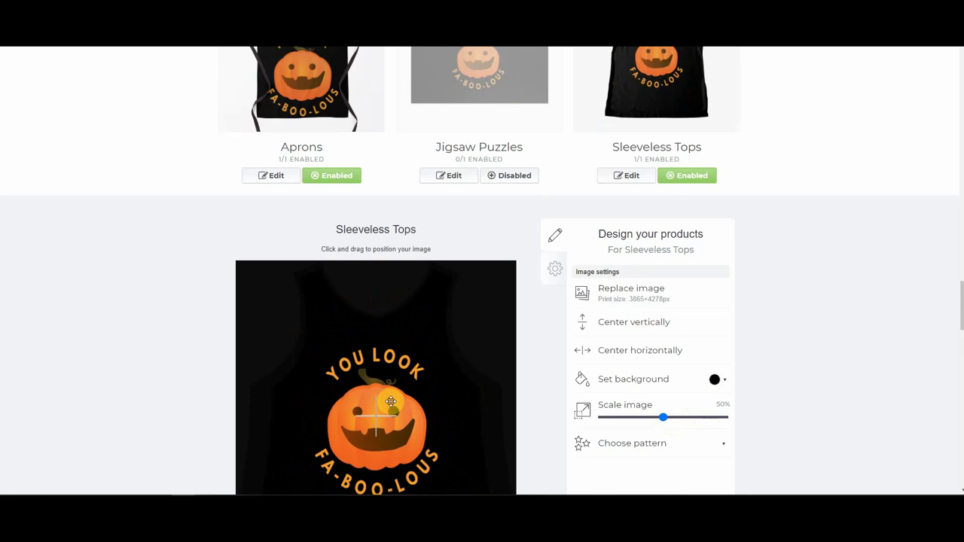
pyautogui.click(617, 350)
# Replace the Phone Wallets image with the pumpkin clipart that has no text
pyautogui.scroll(-3, 469, 377)
pyautogui.scroll(-4, 468, 376)
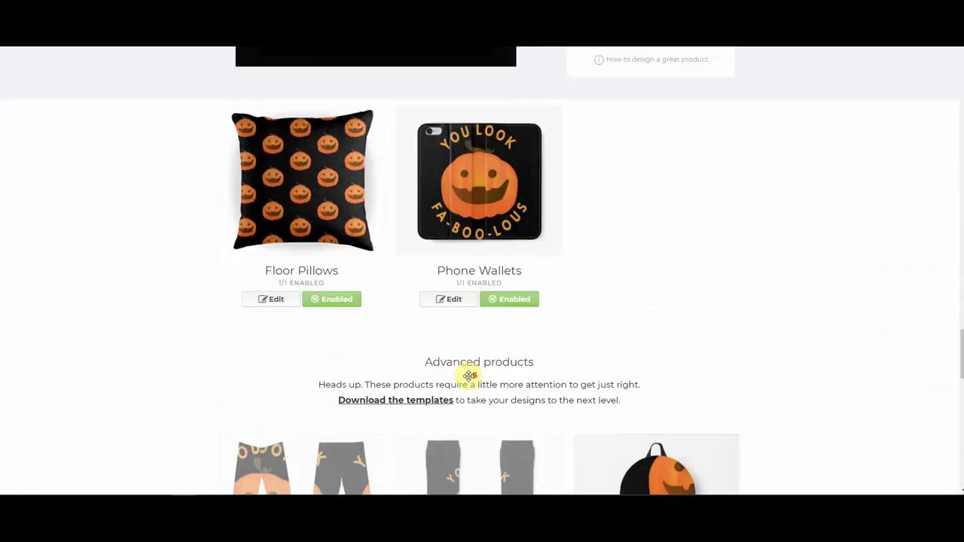
pyautogui.click(484, 185)
pyautogui.scroll(2, 600, 172)
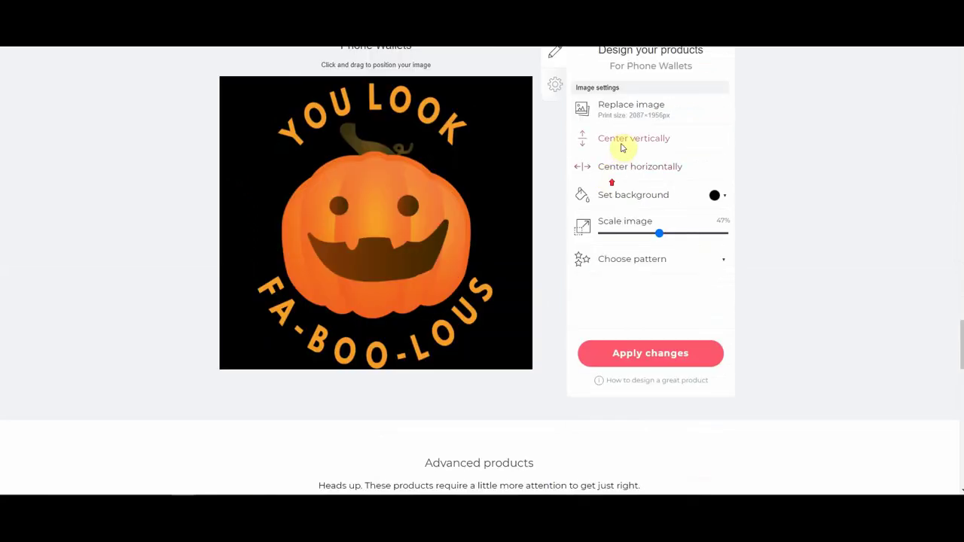
pyautogui.click(625, 104)
pyautogui.click(200, 53)
pyautogui.click(559, 391)
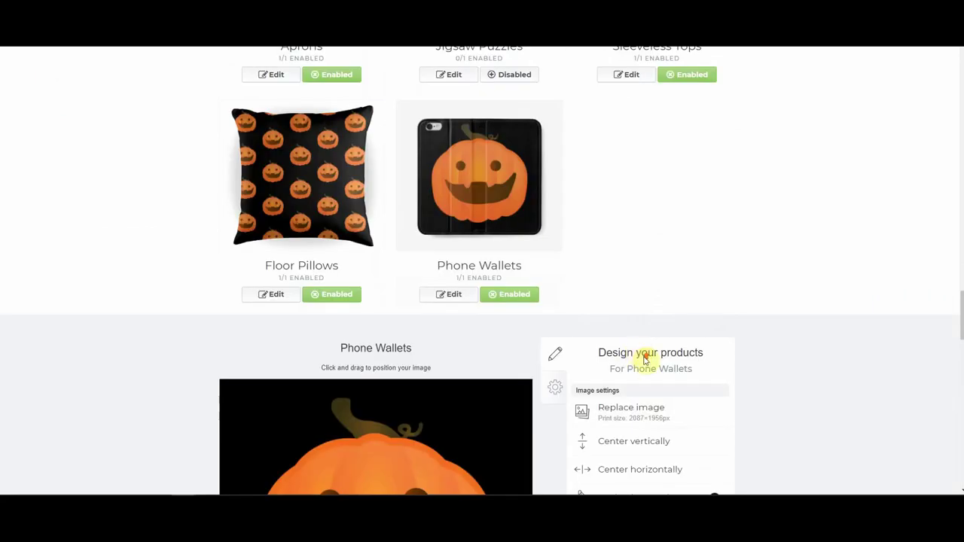
# Repeat the Phone Wallets pumpkin in an offset grid at 9% size, centered horizontally and vertically
pyautogui.scroll(-2, 641, 359)
pyautogui.click(646, 411)
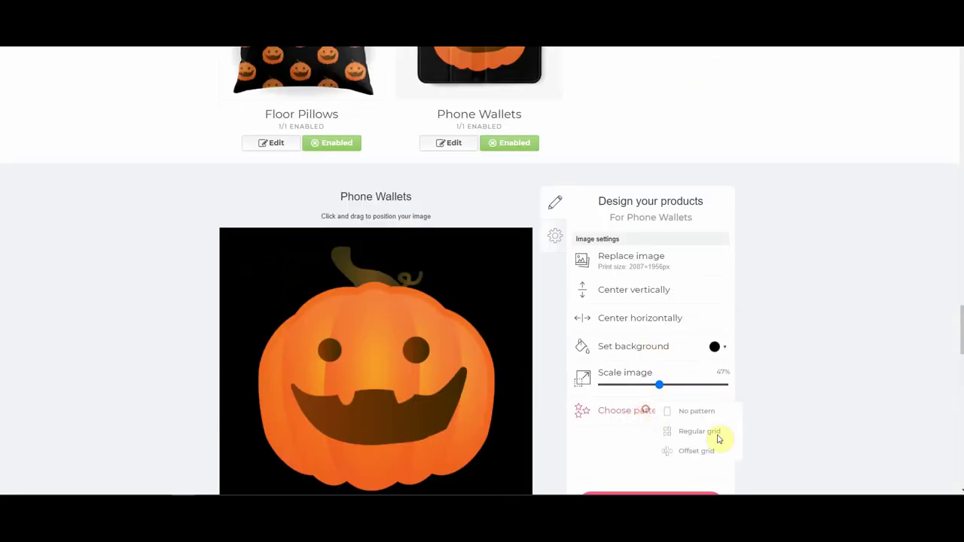
pyautogui.moveTo(652, 388); pyautogui.dragTo(616, 386)
pyautogui.click(625, 318)
pyautogui.click(626, 294)
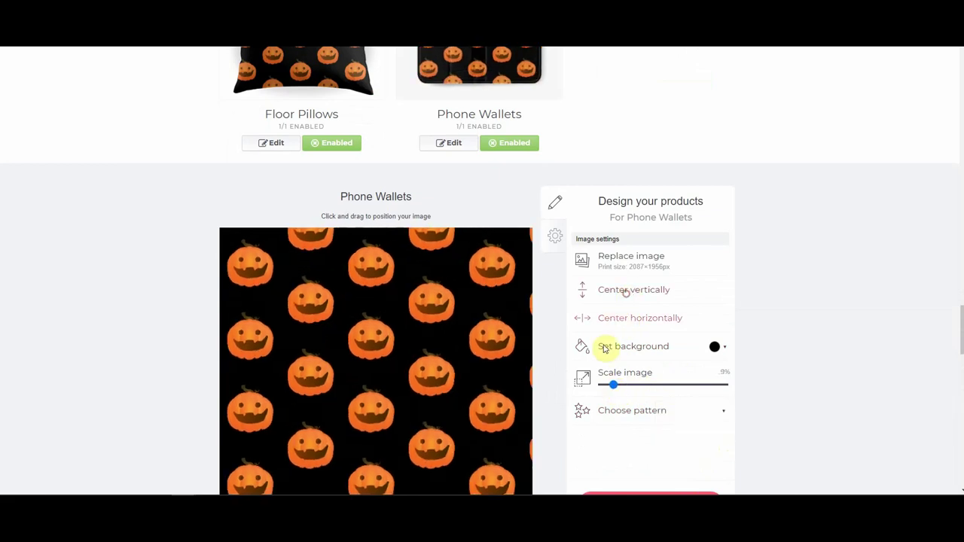
# Enable the Leggings product and open its design for editing
pyautogui.scroll(-8, 604, 348)
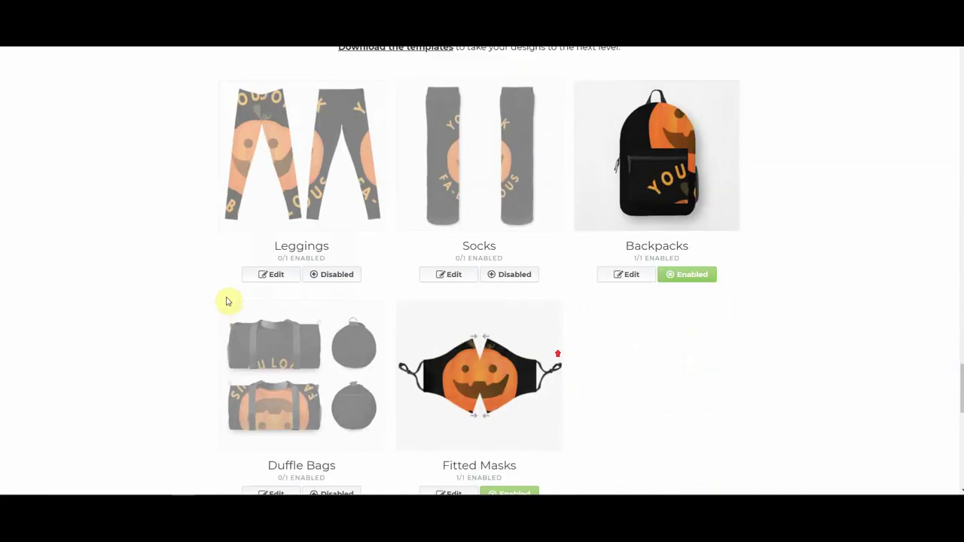
pyautogui.click(338, 276)
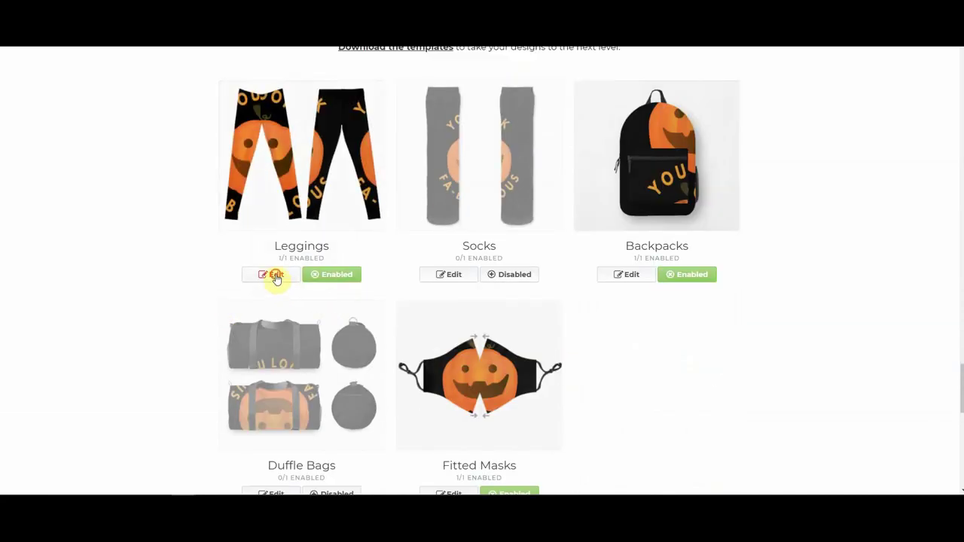
pyautogui.click(275, 276)
pyautogui.click(608, 423)
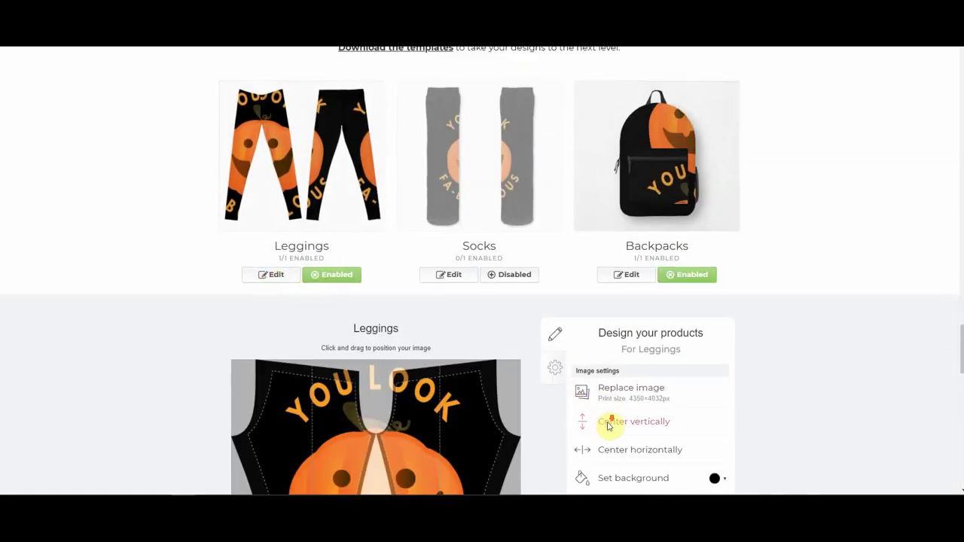
# Repeat the Leggings design in an offset grid at 11% size, centered horizontally and vertically
pyautogui.scroll(-2, 609, 423)
pyautogui.click(640, 393)
pyautogui.click(697, 432)
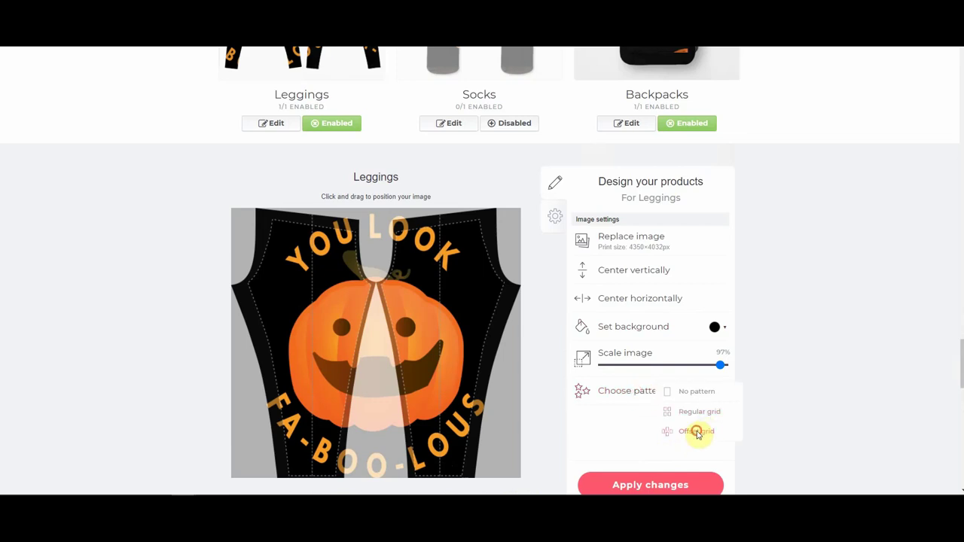
pyautogui.click(720, 366)
pyautogui.moveTo(696, 367); pyautogui.dragTo(616, 369)
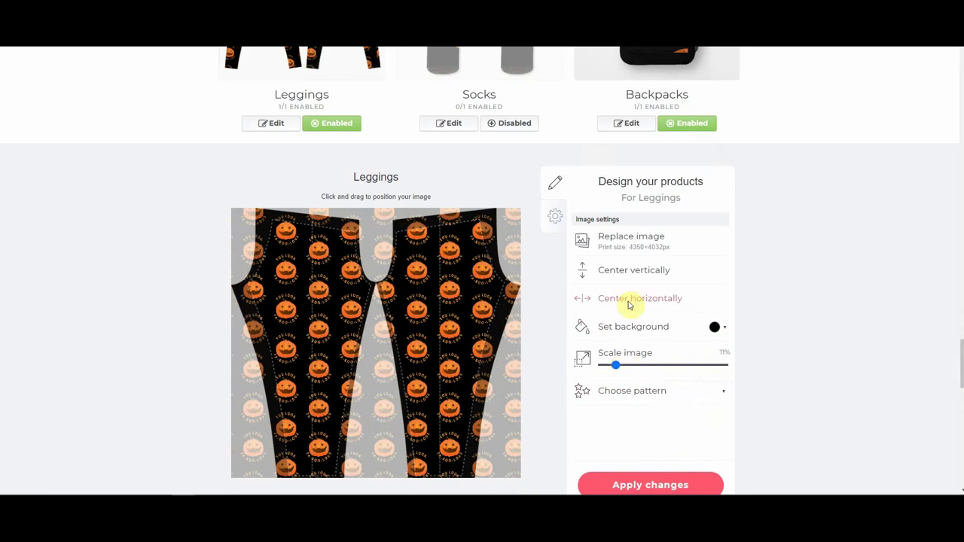
pyautogui.click(631, 272)
# Enable the Socks product and repeat its design in an offset grid at 21% size
pyautogui.scroll(2, 594, 309)
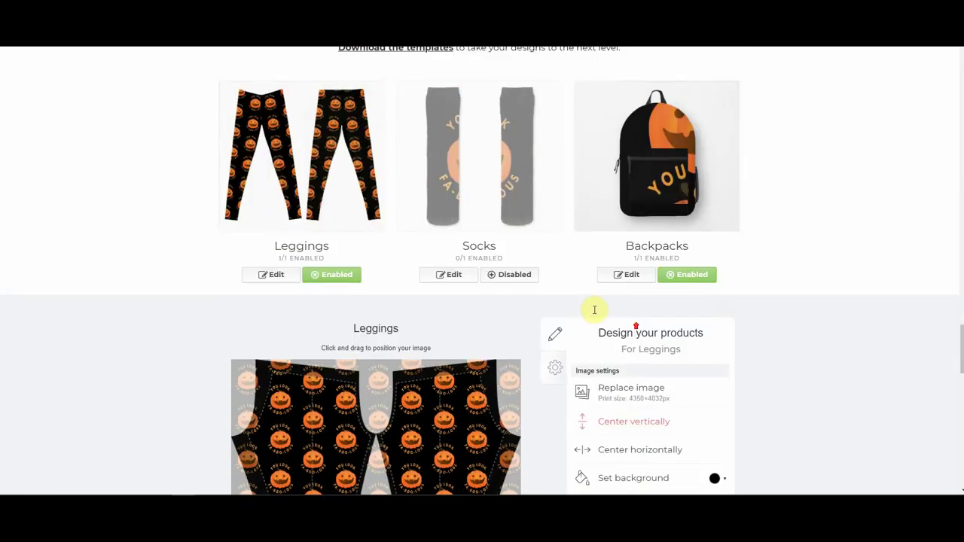
pyautogui.click(512, 275)
pyautogui.click(454, 275)
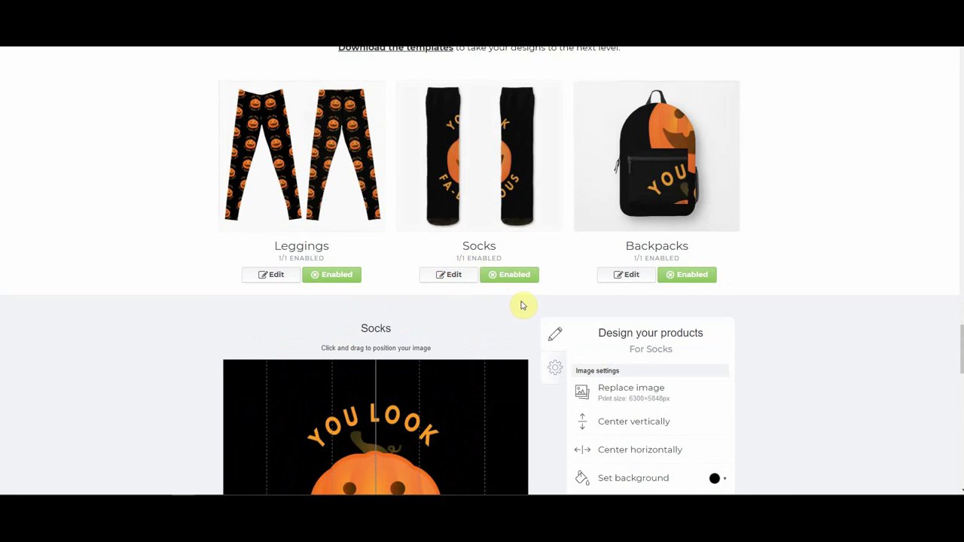
pyautogui.scroll(-3, 516, 295)
pyautogui.click(653, 344)
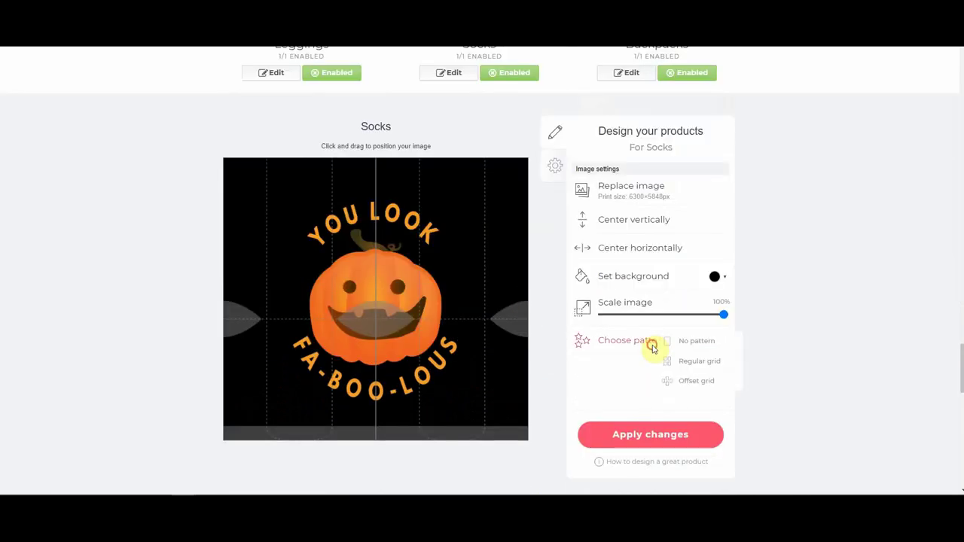
pyautogui.click(684, 381)
pyautogui.moveTo(723, 316); pyautogui.dragTo(628, 319)
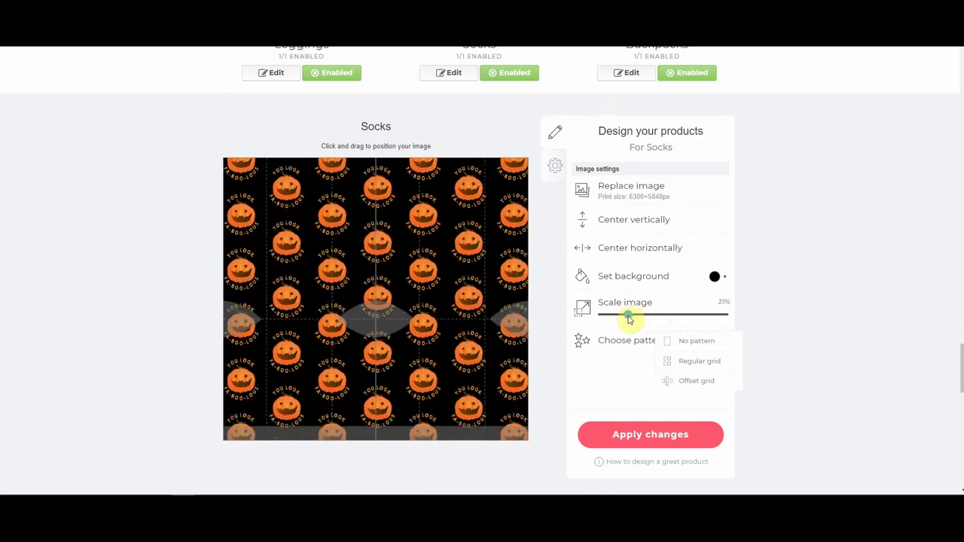
# Center the Socks pattern horizontally and vertically
pyautogui.scroll(2, 630, 319)
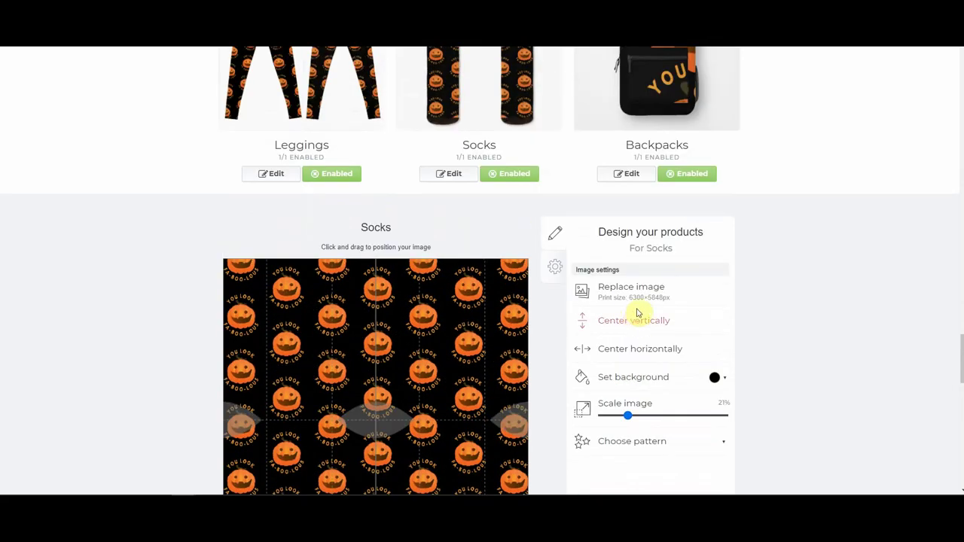
pyautogui.click(641, 348)
pyautogui.click(646, 320)
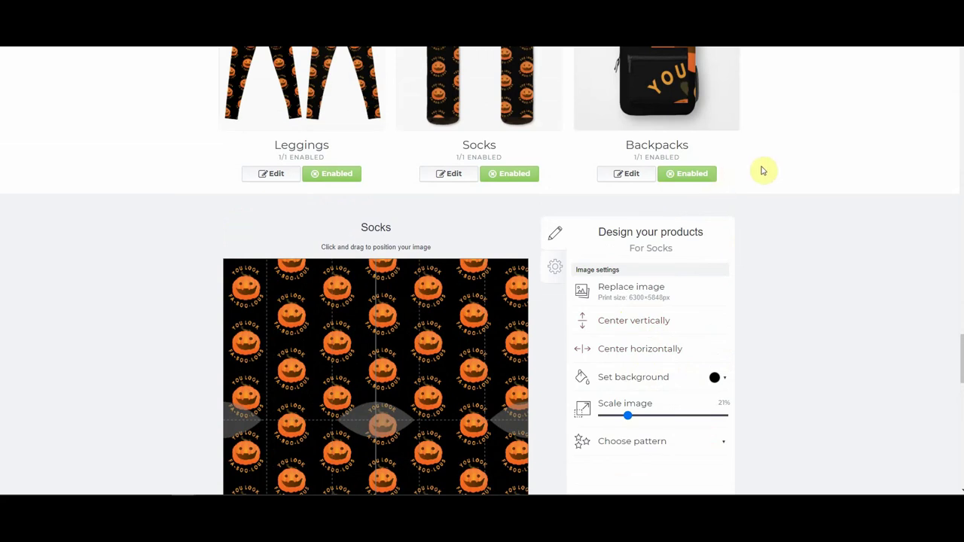
# Open the Backpacks design for editing and replace its image with the Pumpkin clipart file
pyautogui.click(663, 58)
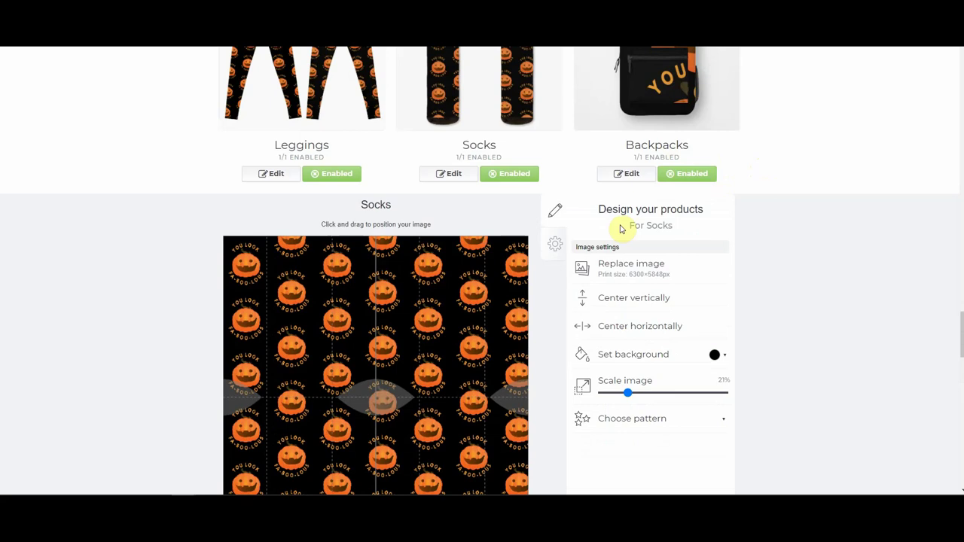
pyautogui.click(627, 175)
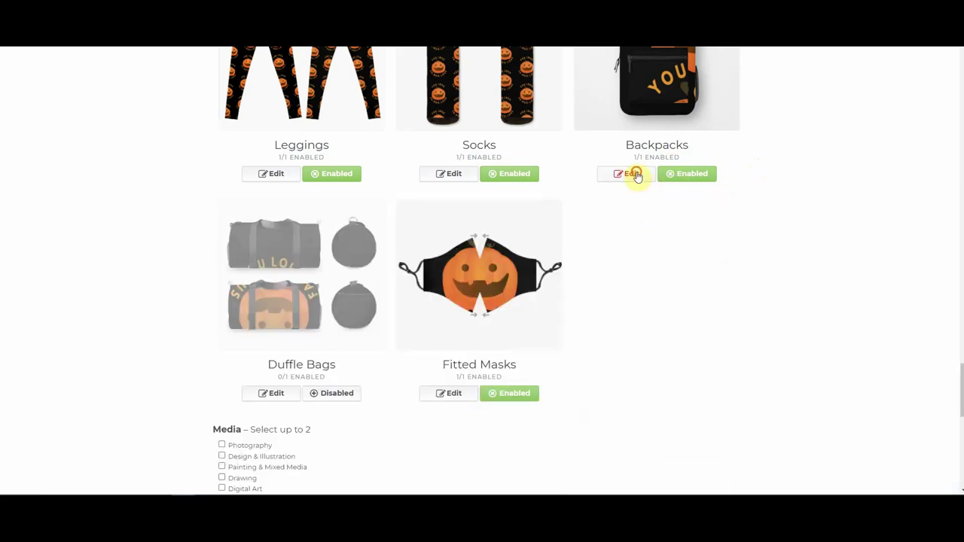
pyautogui.click(635, 175)
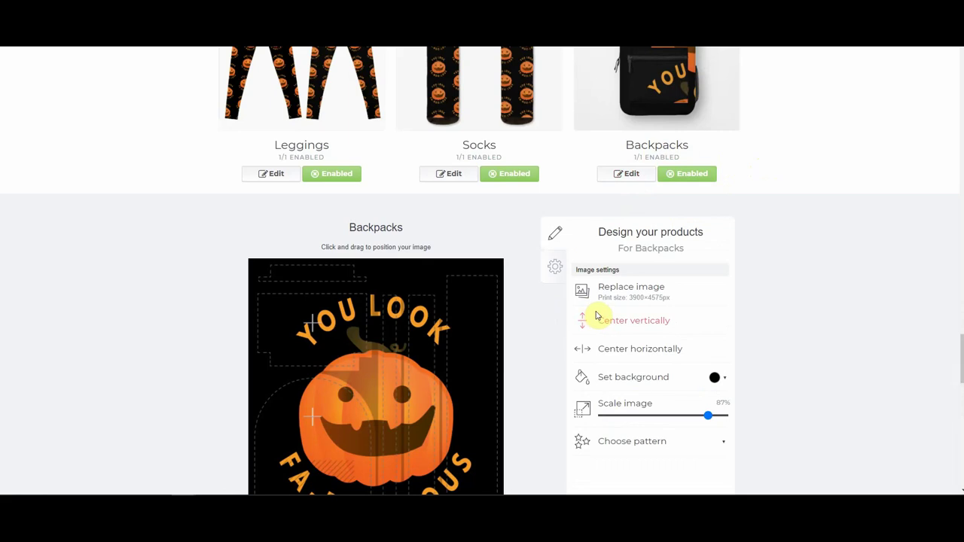
pyautogui.scroll(-1, 595, 316)
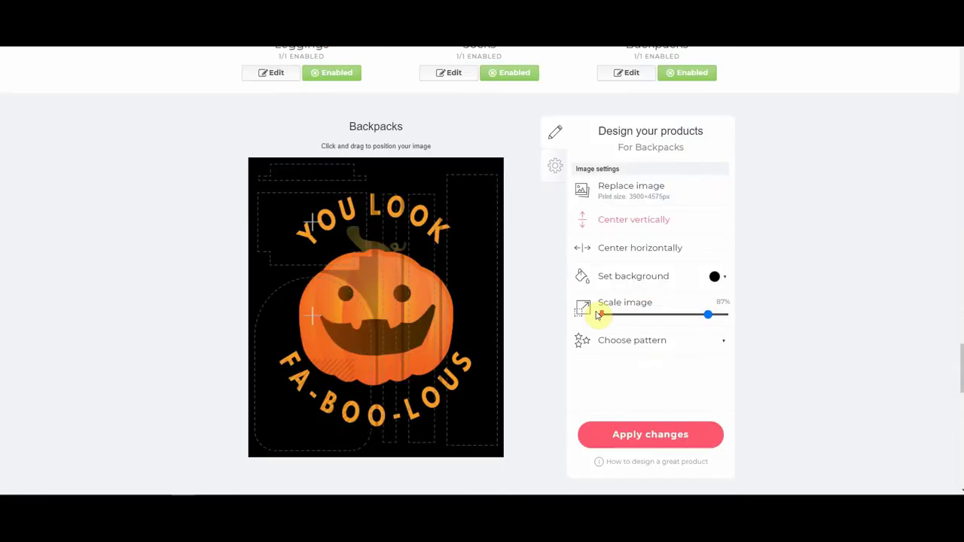
pyautogui.click(619, 192)
pyautogui.click(201, 54)
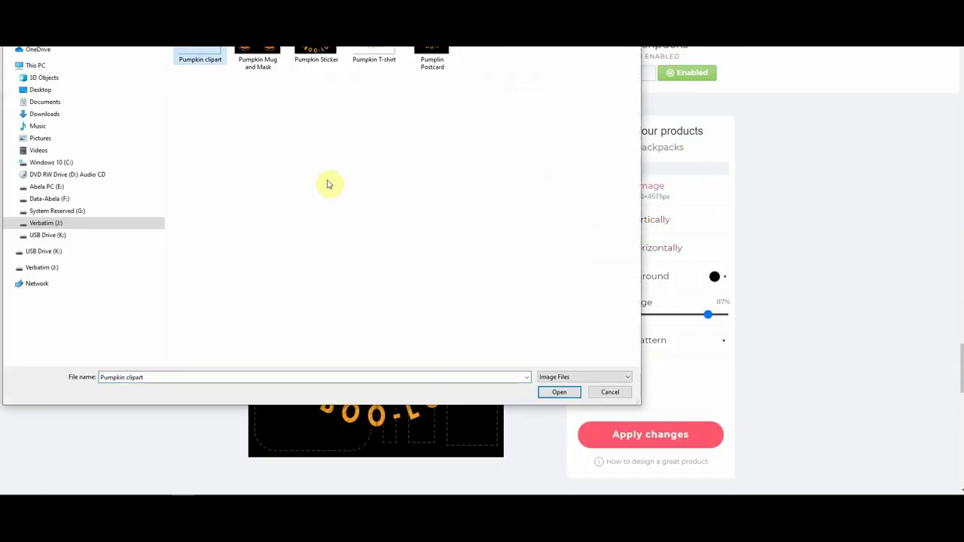
pyautogui.click(559, 392)
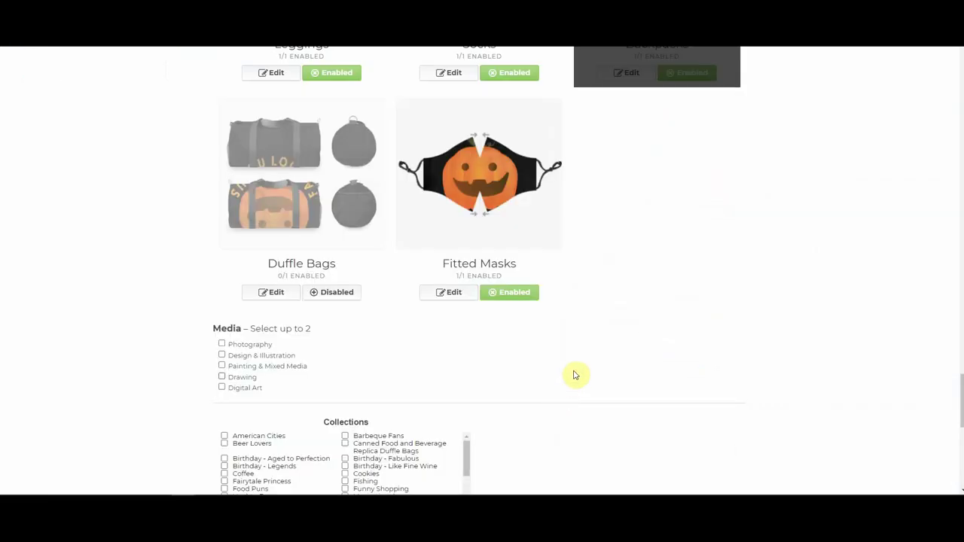
# Repeat the Backpacks pumpkin image at a reduced scale in an offset grid, centered horizontally and vertically
pyautogui.scroll(2, 575, 374)
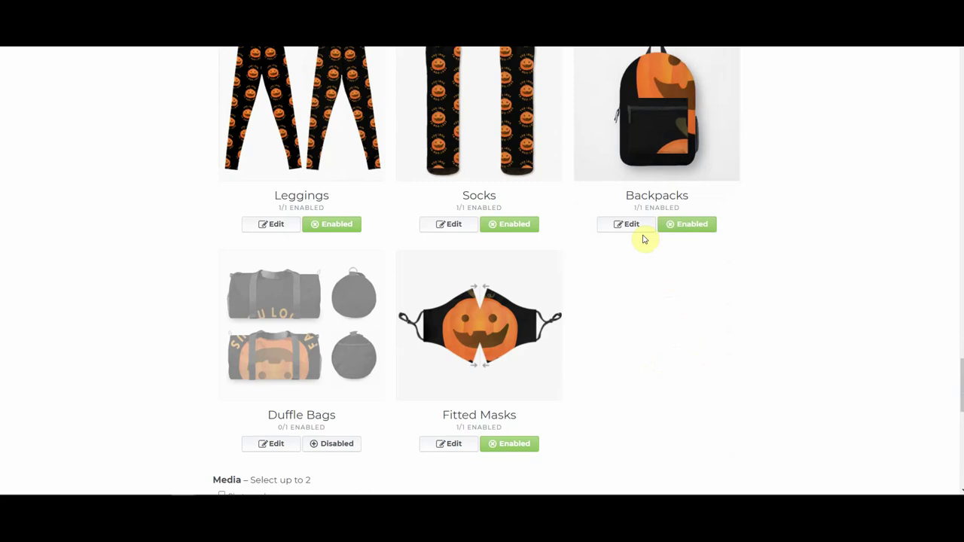
pyautogui.click(635, 226)
pyautogui.scroll(-2, 656, 259)
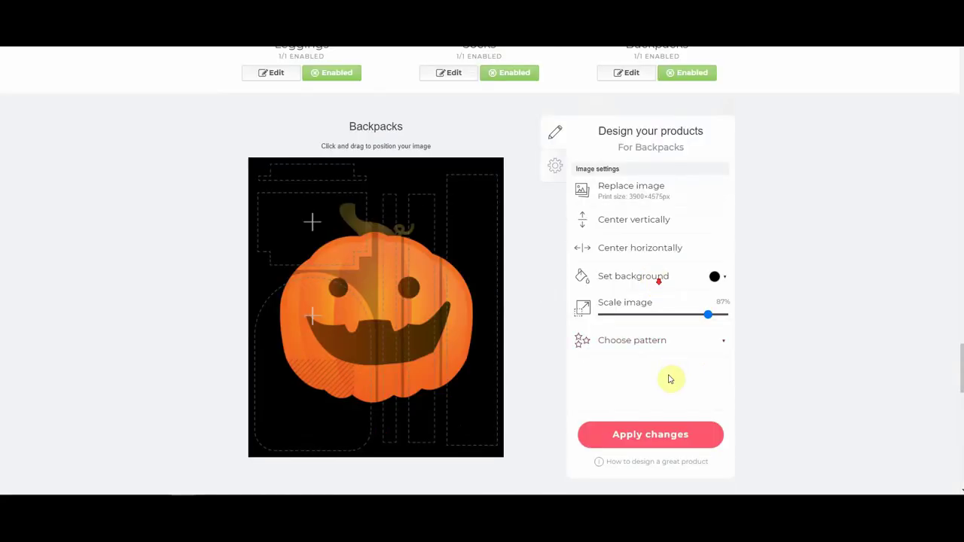
pyautogui.click(699, 344)
pyautogui.moveTo(711, 316); pyautogui.dragTo(617, 323)
pyautogui.scroll(3, 666, 345)
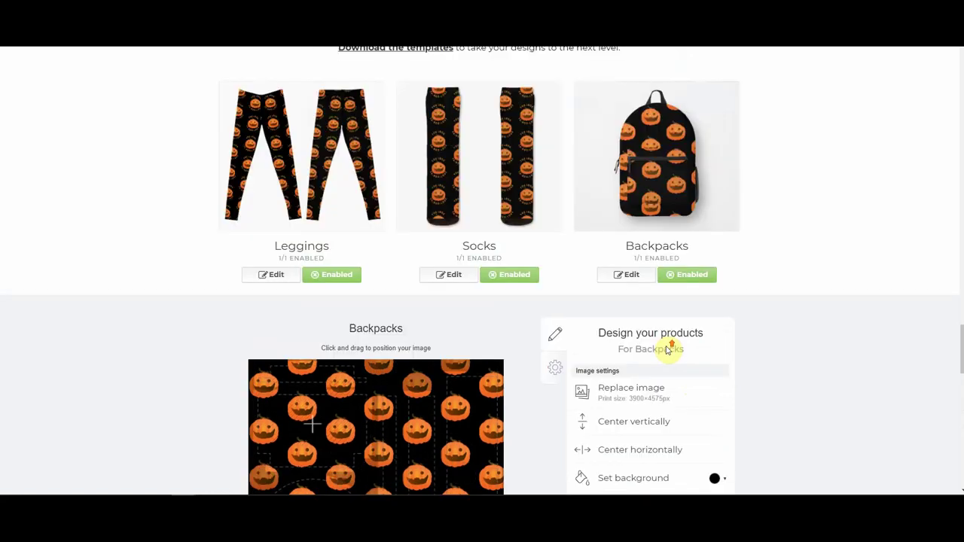
pyautogui.click(612, 450)
pyautogui.click(616, 426)
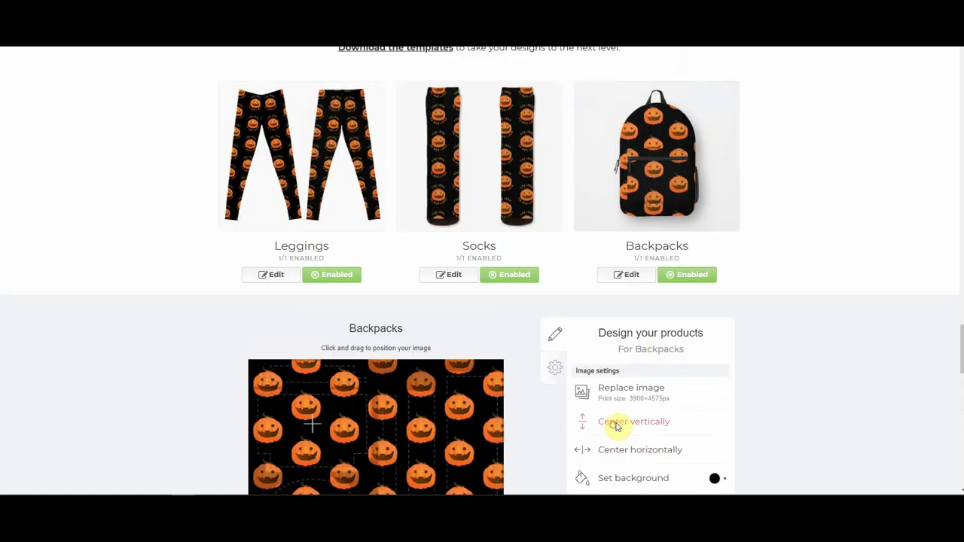
# Enable the Duffle Bags product and replace its image with the Pumpkin clipart file
pyautogui.scroll(-7, 636, 416)
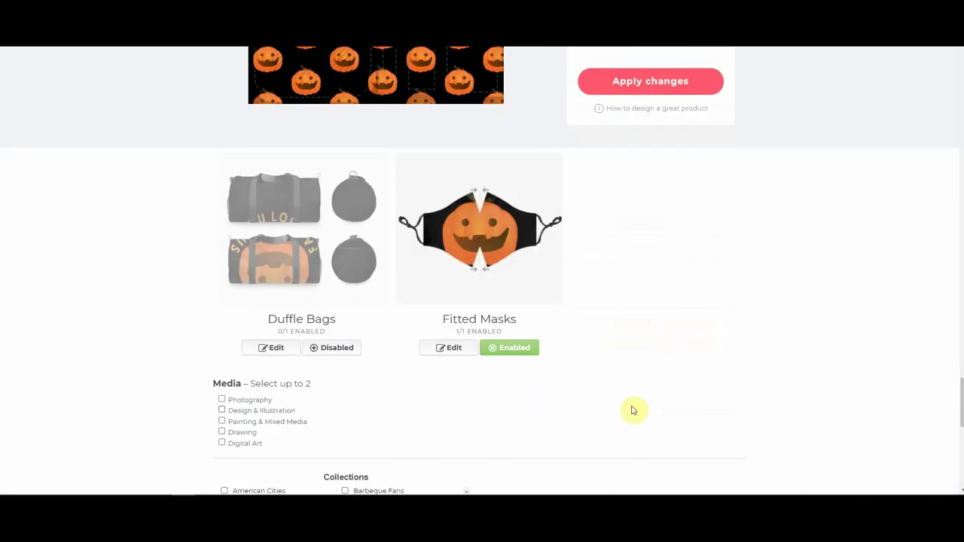
pyautogui.click(337, 348)
pyautogui.click(271, 347)
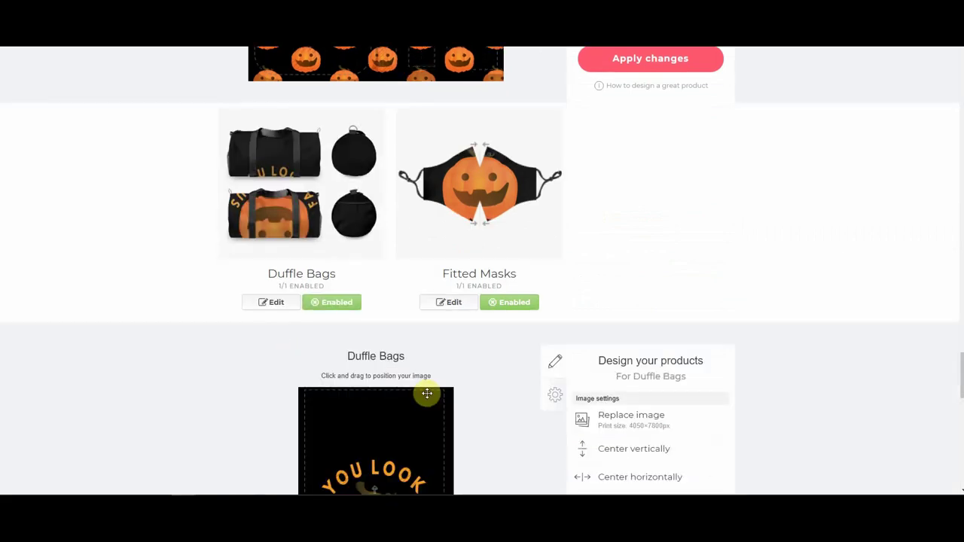
pyautogui.scroll(-4, 527, 338)
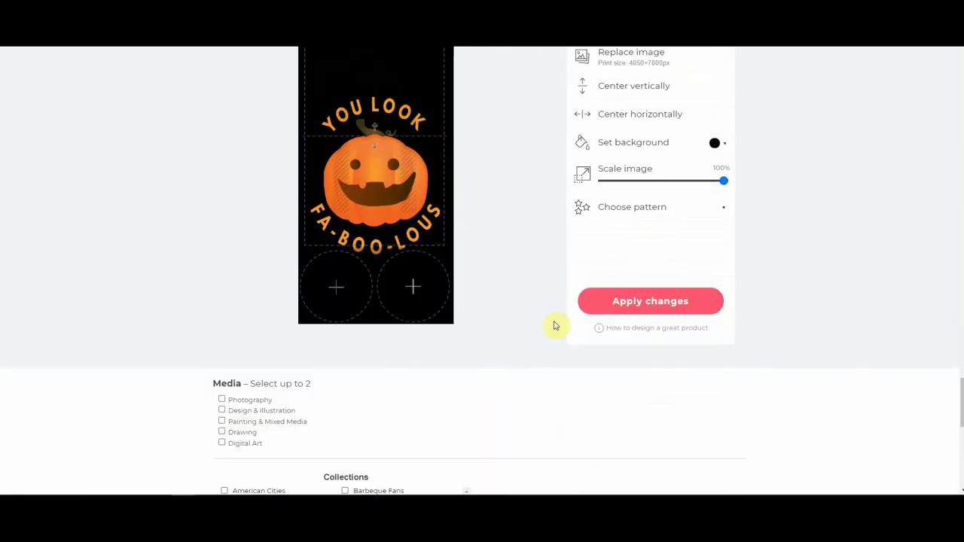
pyautogui.click(616, 58)
pyautogui.click(199, 55)
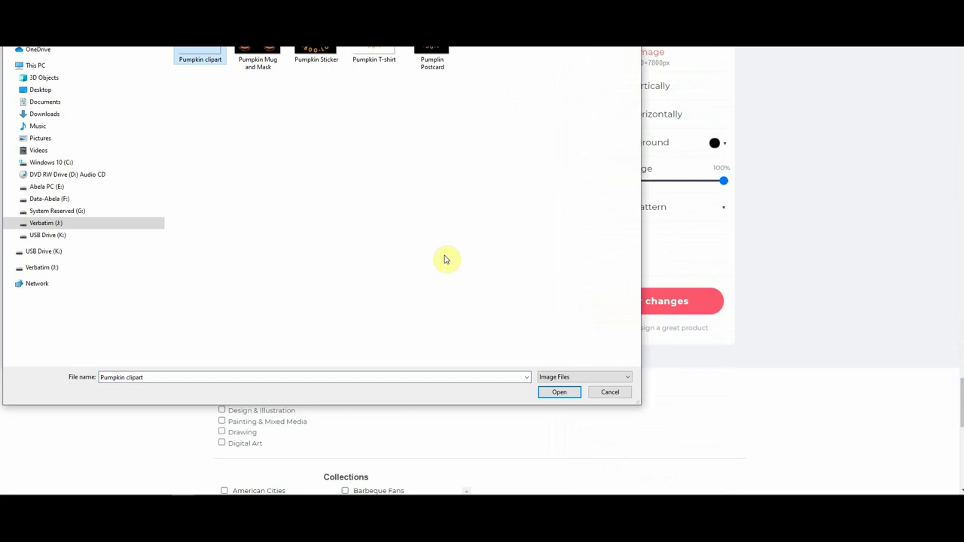
pyautogui.click(558, 392)
# Enable the Duffle Bags product again after the image upload and reopen its design for editing
pyautogui.scroll(-5, 542, 369)
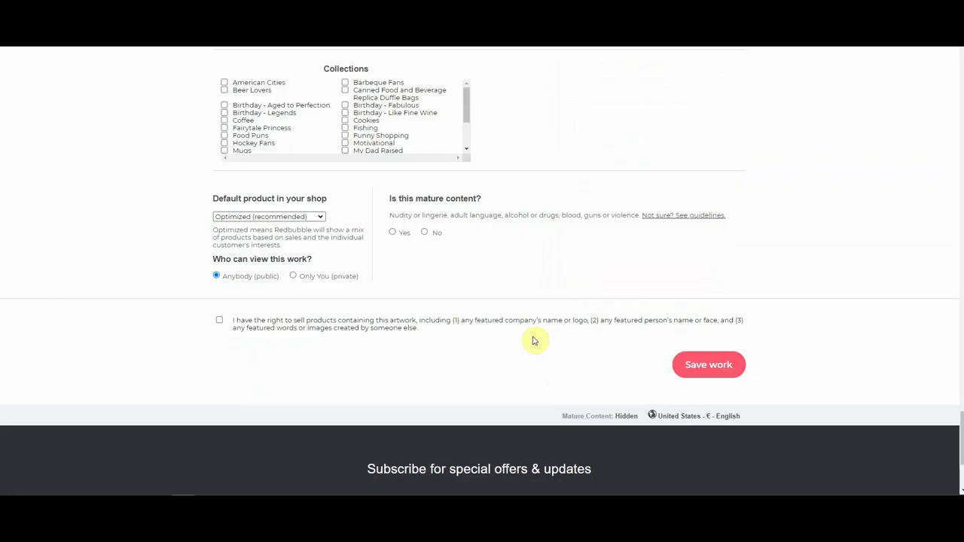
pyautogui.scroll(5, 525, 336)
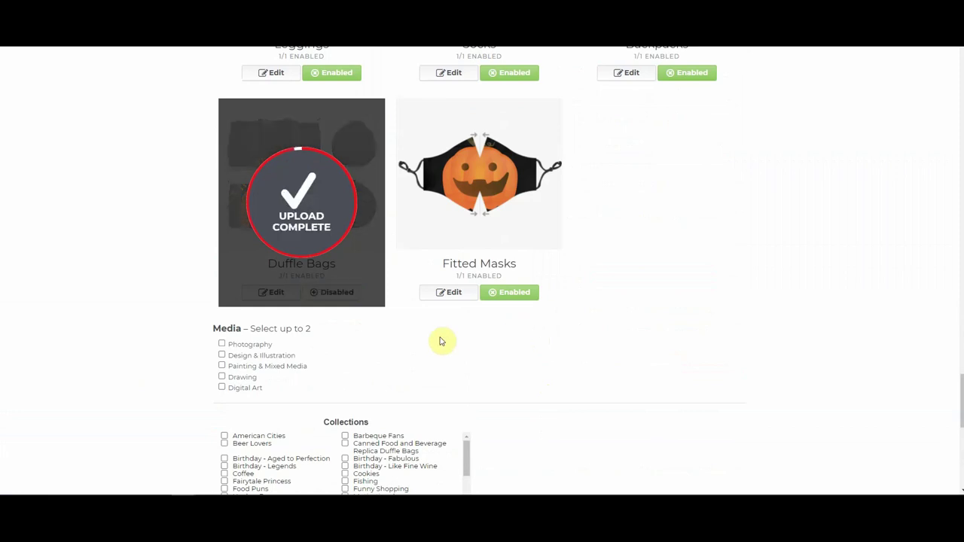
pyautogui.click(336, 294)
pyautogui.click(336, 294)
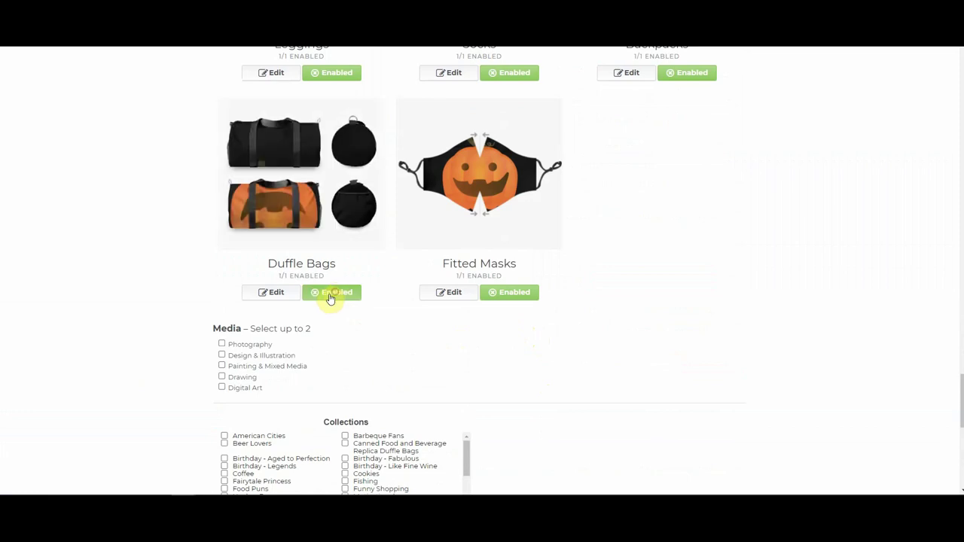
pyautogui.click(273, 294)
pyautogui.scroll(-2, 497, 382)
# Repeat the Duffle Bags pumpkin image in an offset grid at 17% size, centered vertically
pyautogui.click(625, 459)
pyautogui.scroll(-2, 649, 454)
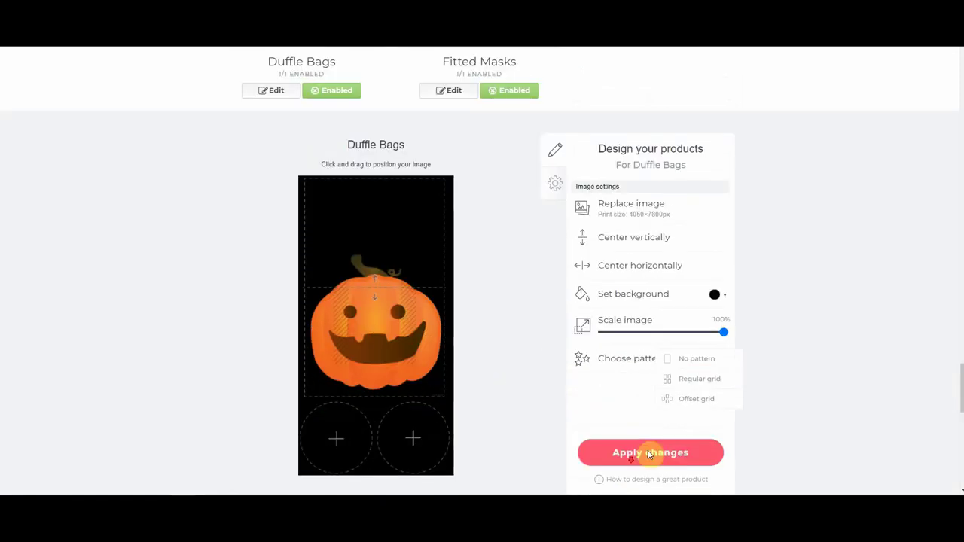
pyautogui.click(668, 380)
pyautogui.moveTo(722, 336); pyautogui.dragTo(624, 329)
pyautogui.moveTo(625, 329); pyautogui.dragTo(623, 331)
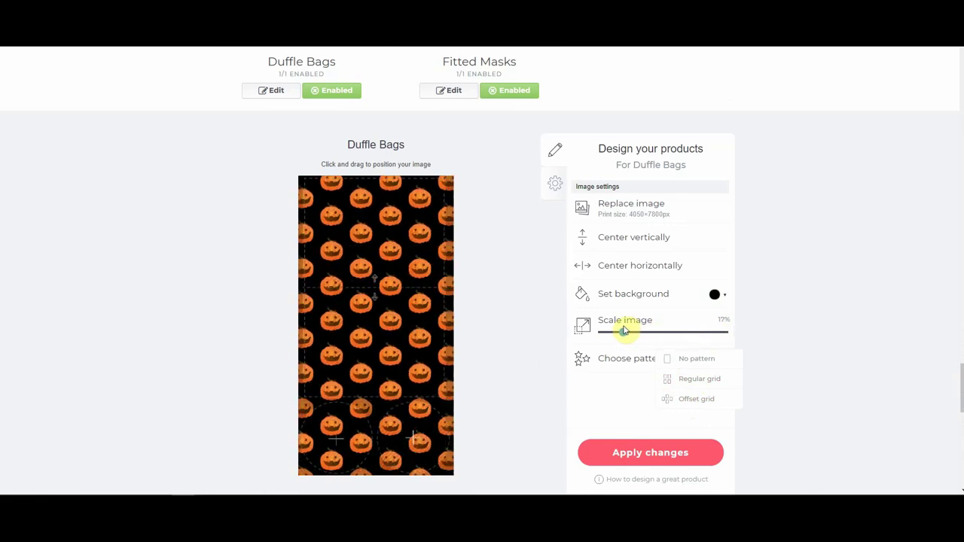
pyautogui.scroll(2, 628, 330)
pyautogui.click(630, 333)
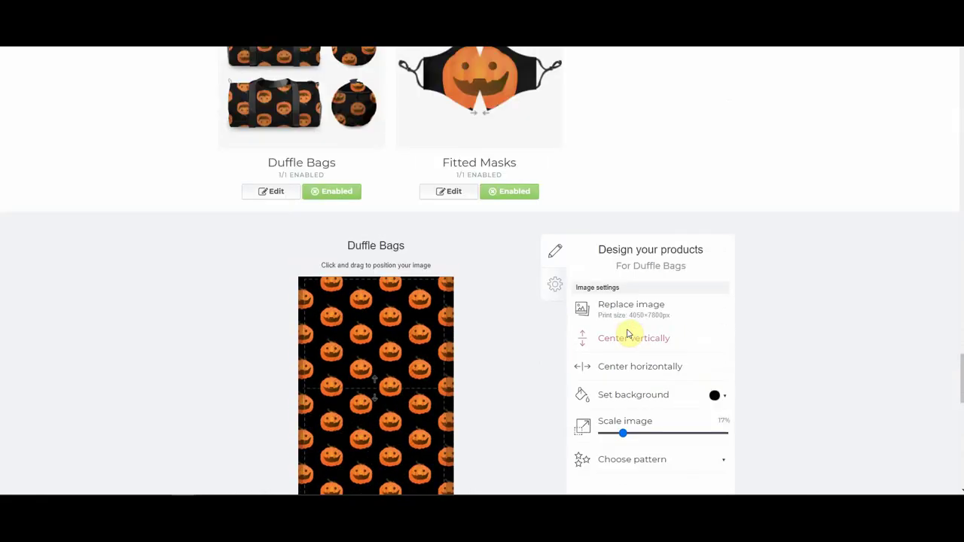
# Open the Fitted Masks design, scale its image to 16% and position it in the middle of the mask
pyautogui.click(490, 99)
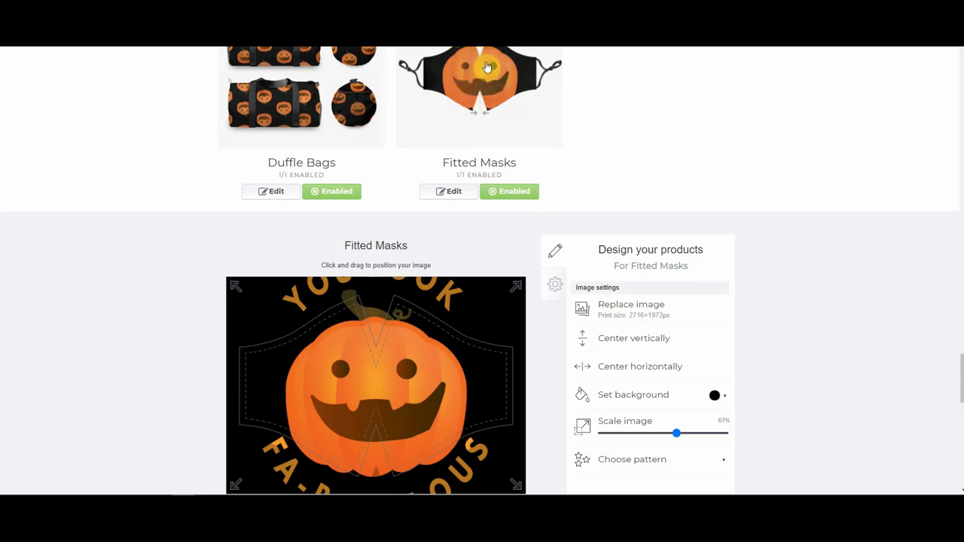
pyautogui.moveTo(677, 434); pyautogui.dragTo(622, 433)
pyautogui.moveTo(369, 379); pyautogui.dragTo(369, 408)
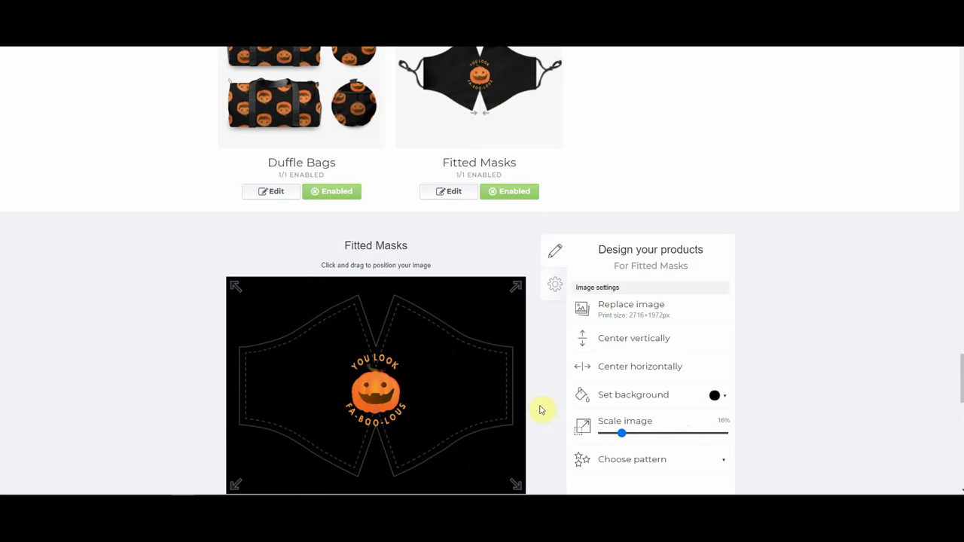
# Repeat the Fitted Masks design in an offset grid at 10% size, centered horizontally
pyautogui.click(632, 461)
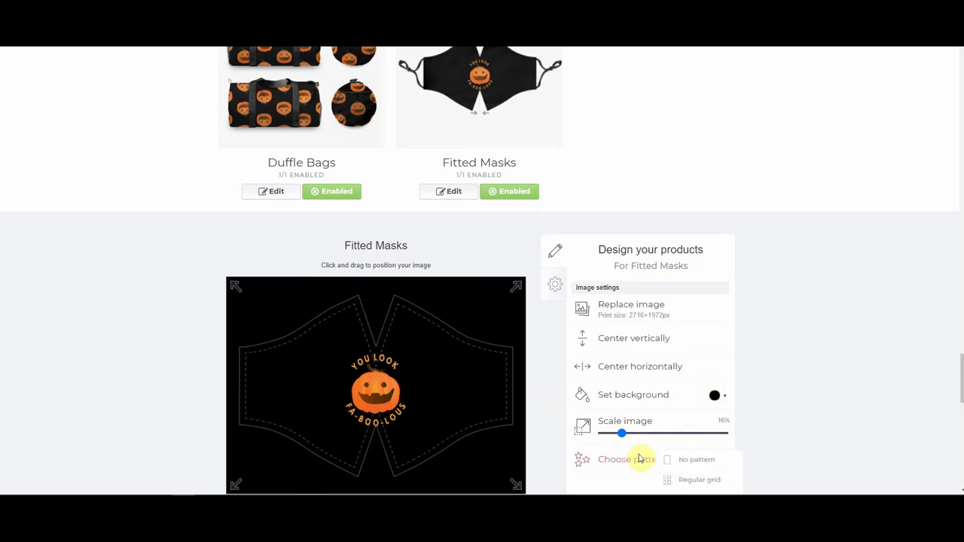
pyautogui.scroll(-1, 656, 446)
pyautogui.click(692, 450)
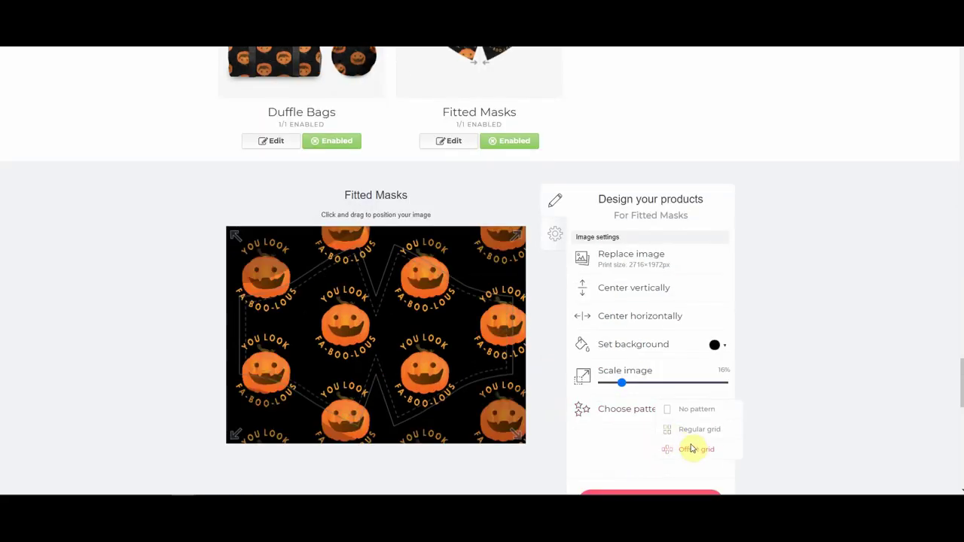
pyautogui.moveTo(622, 386); pyautogui.dragTo(616, 385)
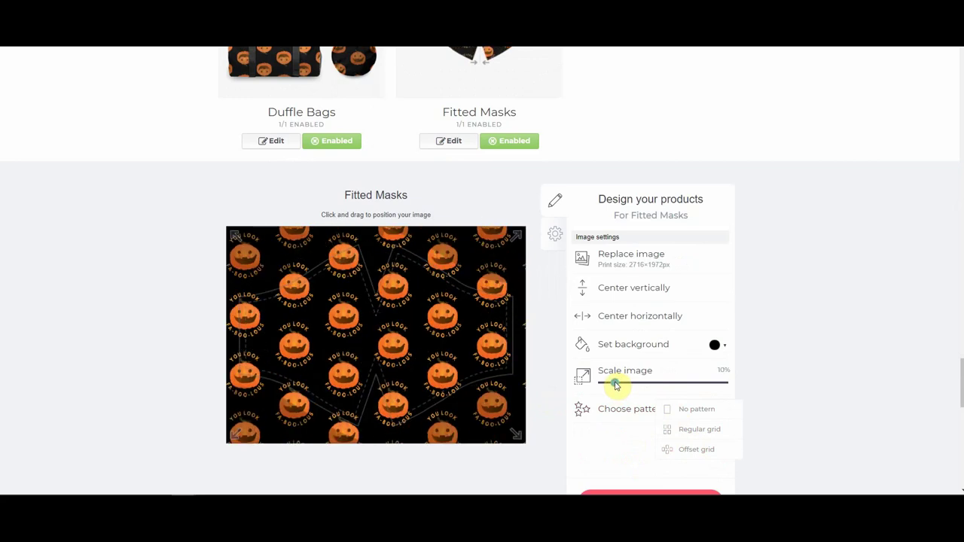
pyautogui.click(625, 315)
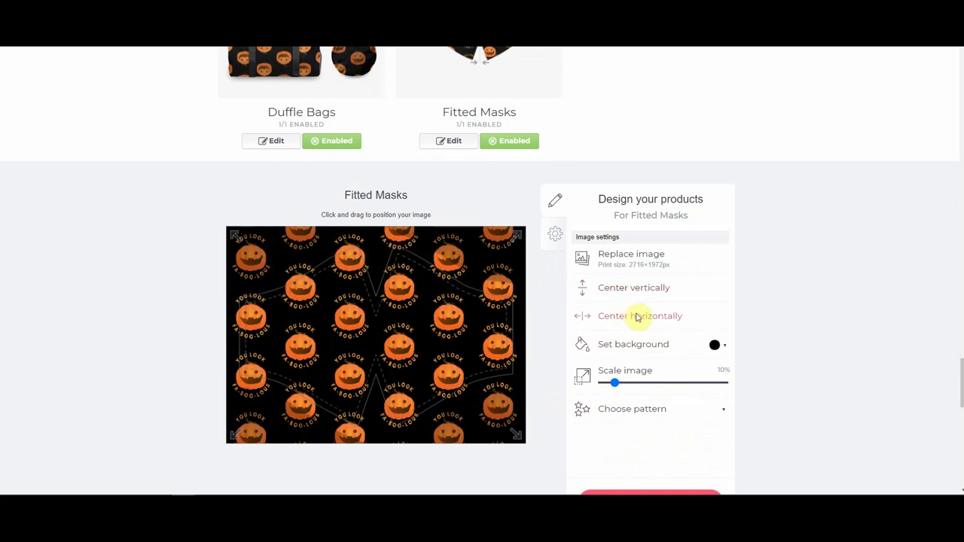
# Replace the Fitted Masks image with the Pumpkin Mug and Mask file and enable the product again
pyautogui.click(628, 257)
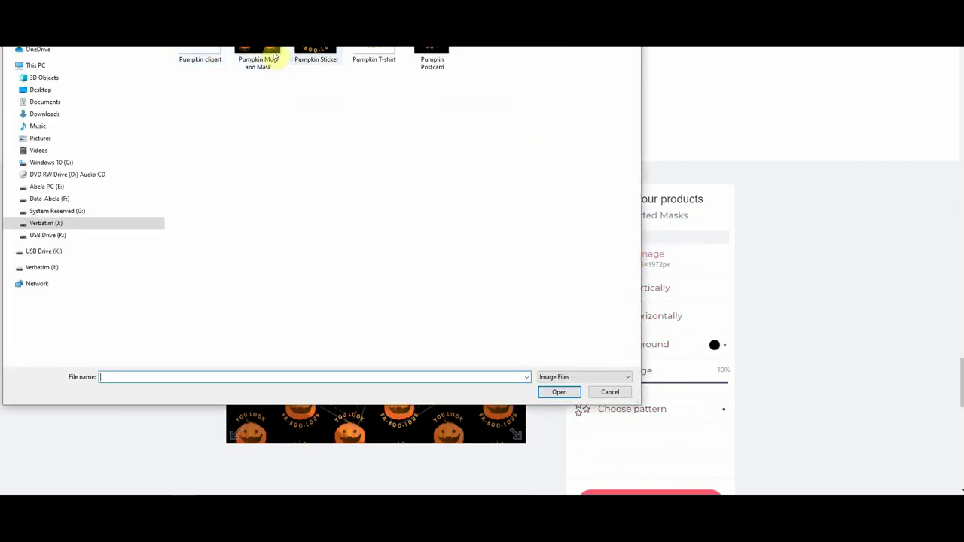
pyautogui.click(254, 53)
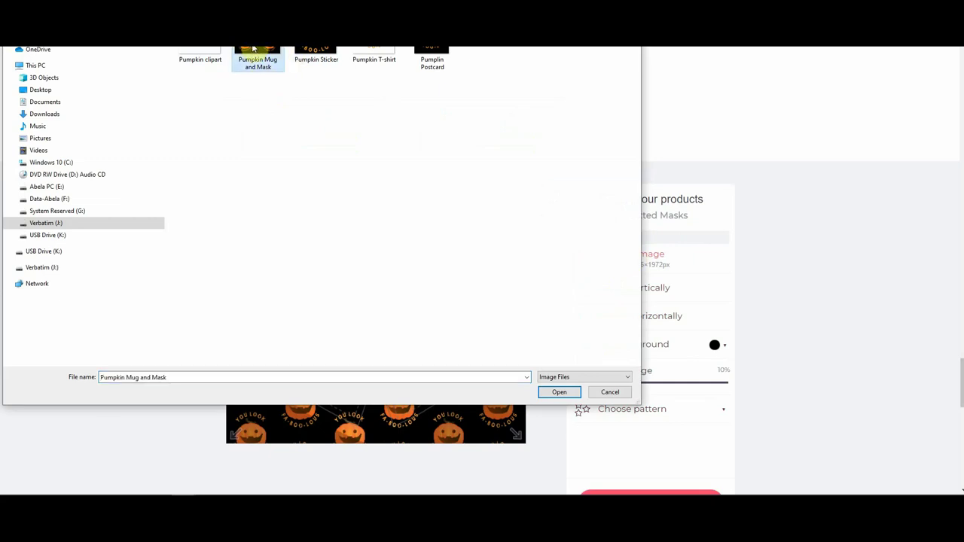
pyautogui.click(553, 393)
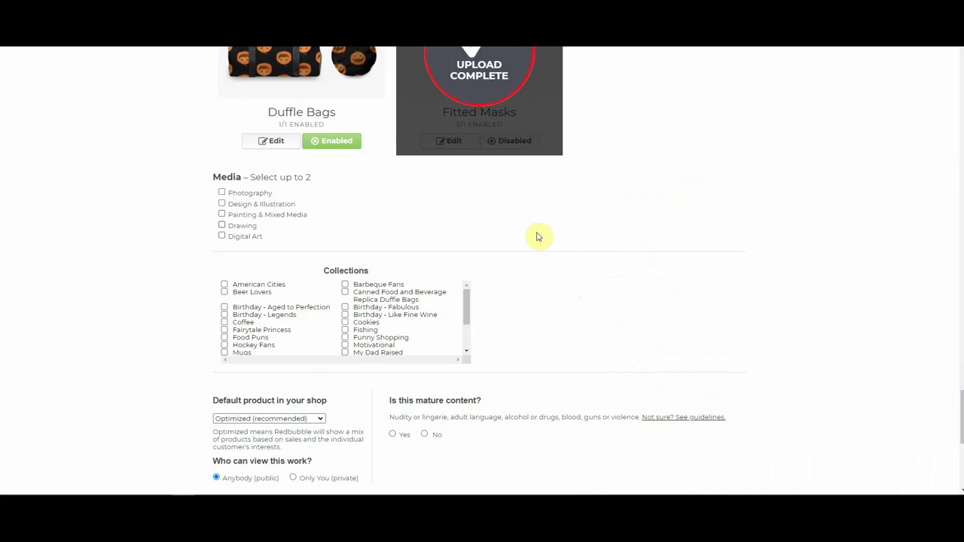
pyautogui.scroll(2, 536, 234)
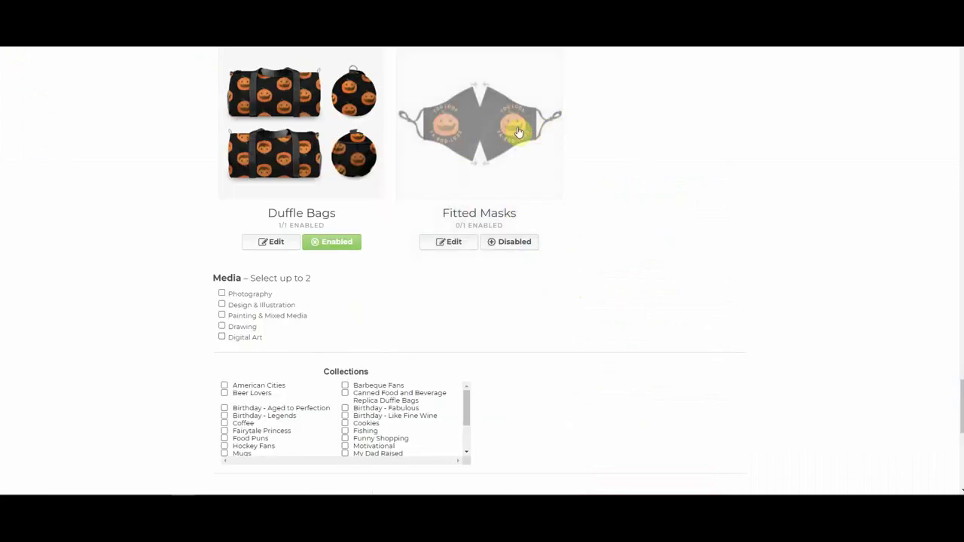
pyautogui.click(500, 244)
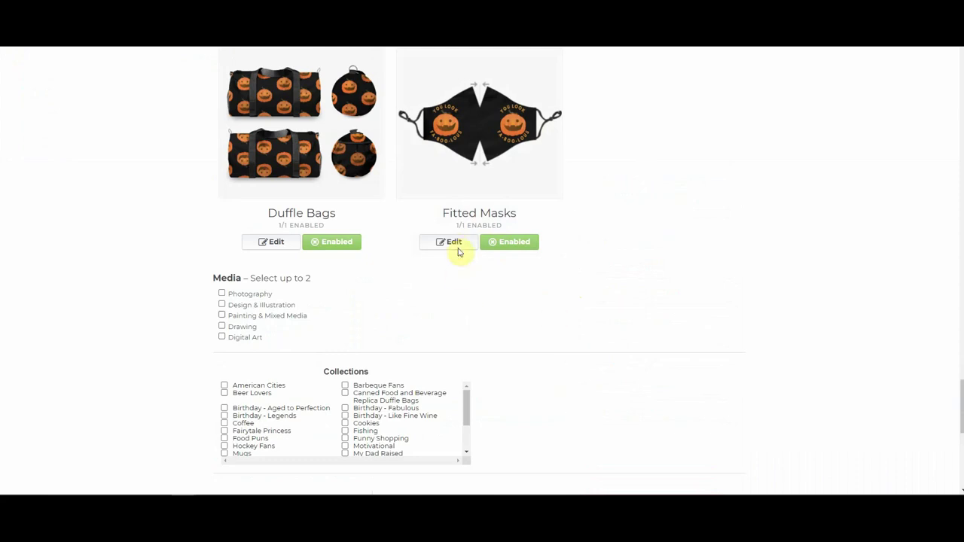
# Scale the new Fitted Masks image to 85% and center it vertically and horizontally
pyautogui.click(454, 241)
pyautogui.scroll(-2, 618, 420)
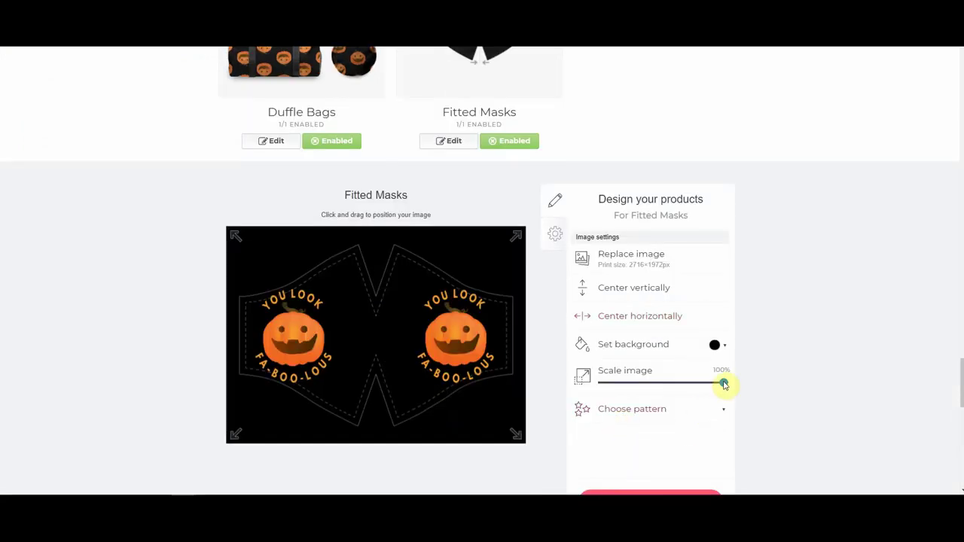
pyautogui.moveTo(723, 383); pyautogui.dragTo(712, 383)
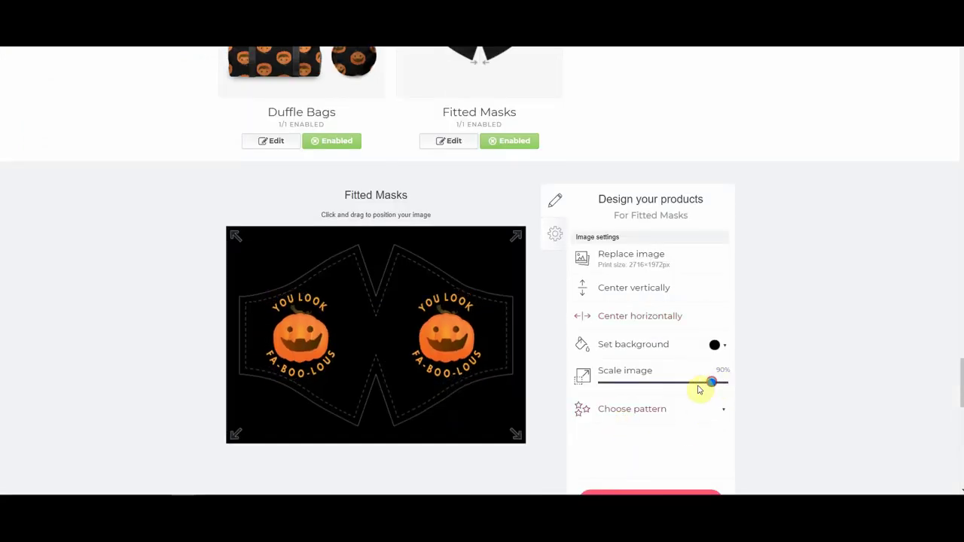
pyautogui.click(614, 287)
pyautogui.click(617, 316)
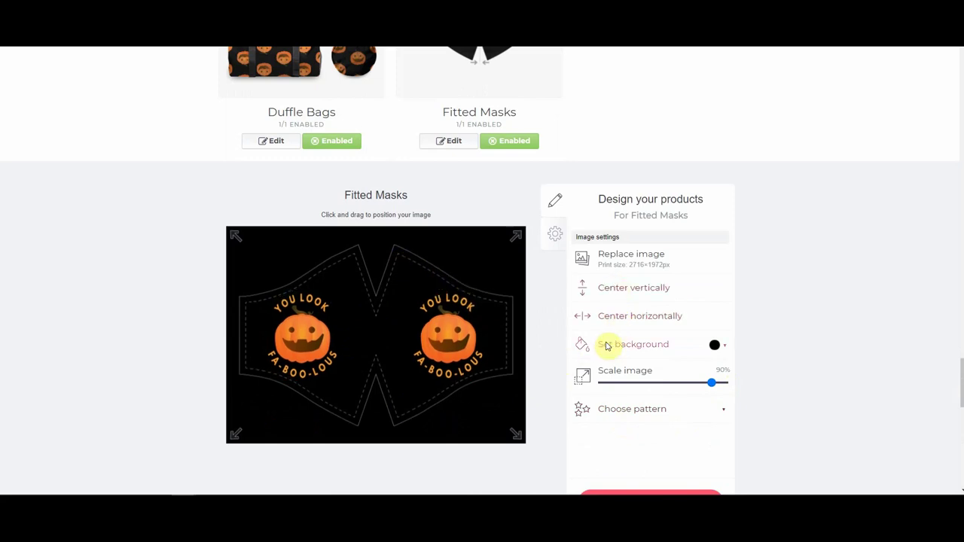
pyautogui.moveTo(712, 383); pyautogui.dragTo(704, 383)
pyautogui.click(630, 317)
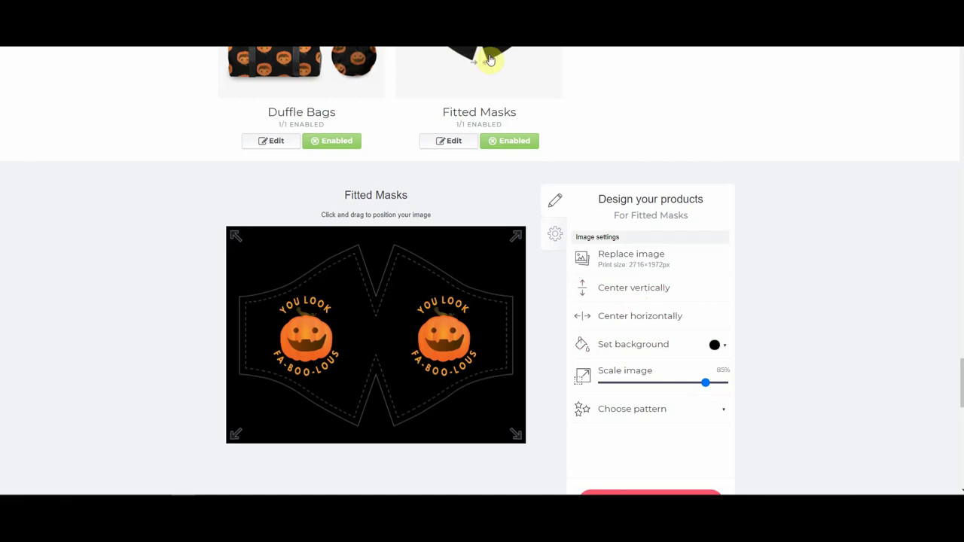
# Select Design & Illustration and Digital Art as the media types for the work
pyautogui.scroll(-8, 622, 144)
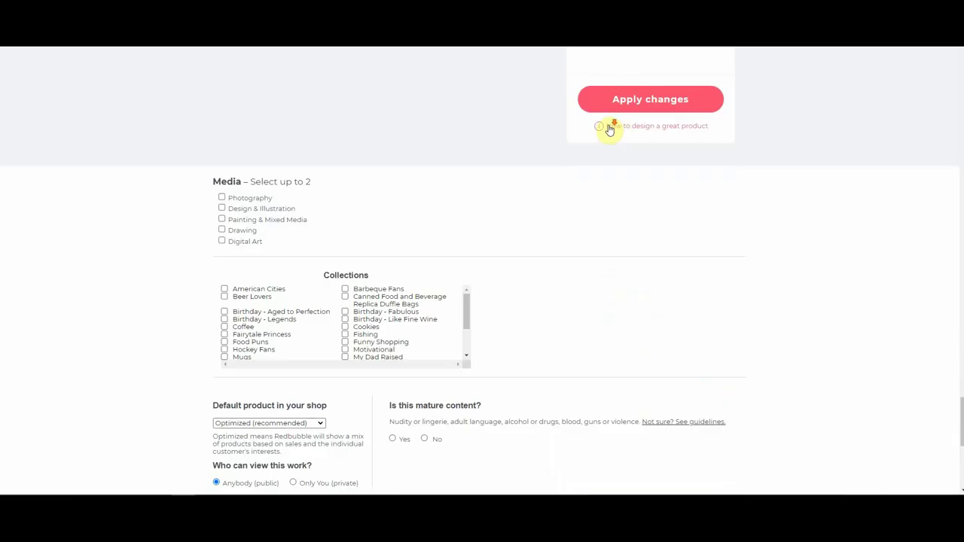
pyautogui.scroll(2, 344, 198)
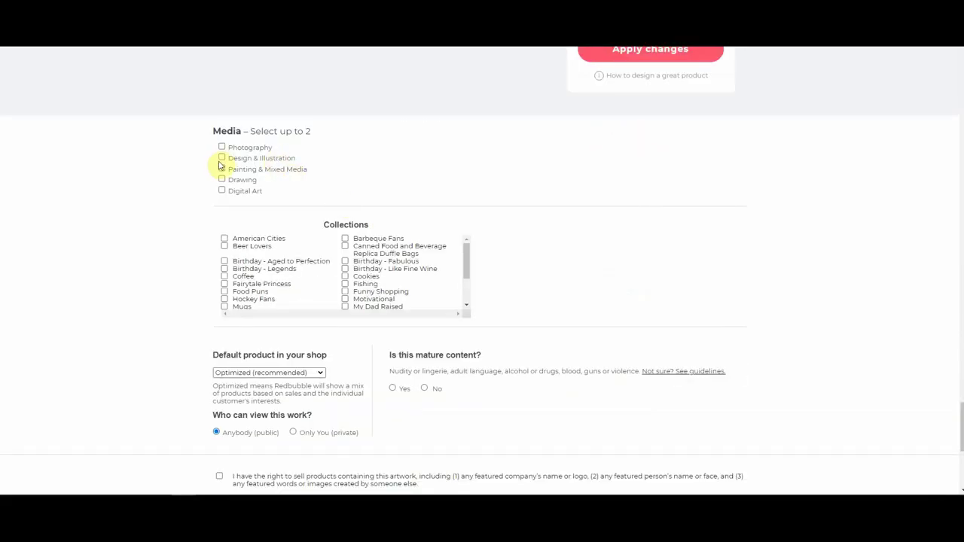
pyautogui.click(222, 158)
pyautogui.click(222, 191)
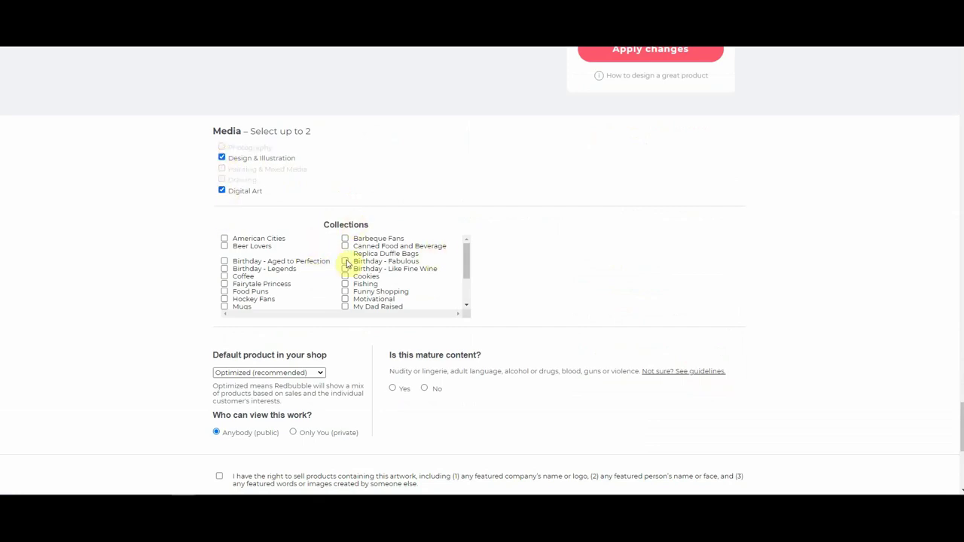
# Set the default product in the shop to Sticker
pyautogui.scroll(-2, 349, 262)
pyautogui.scroll(-3, 563, 269)
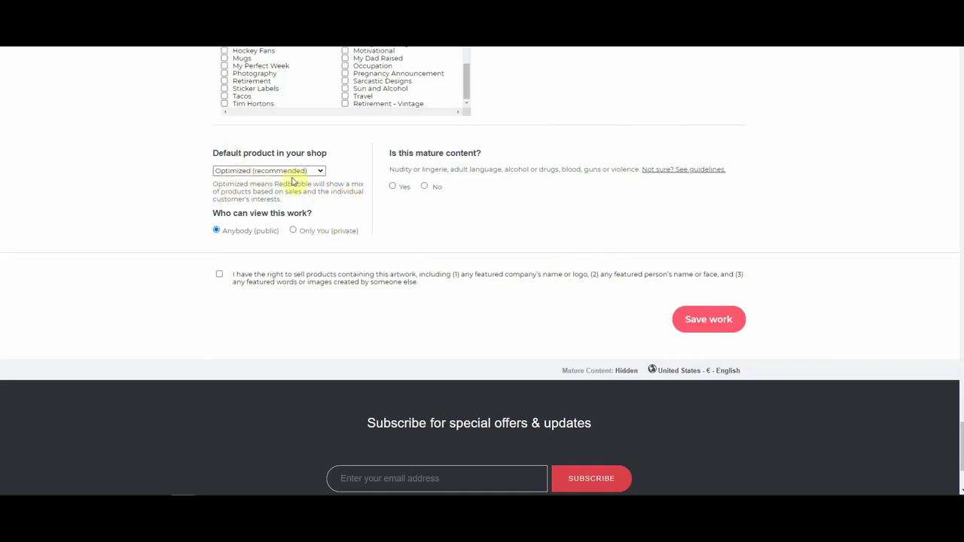
pyautogui.click(320, 172)
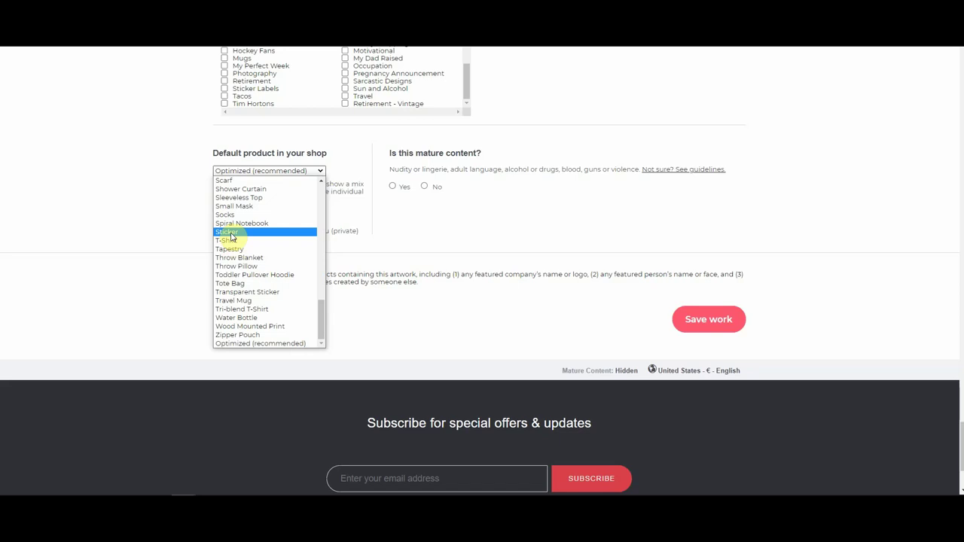
pyautogui.click(228, 232)
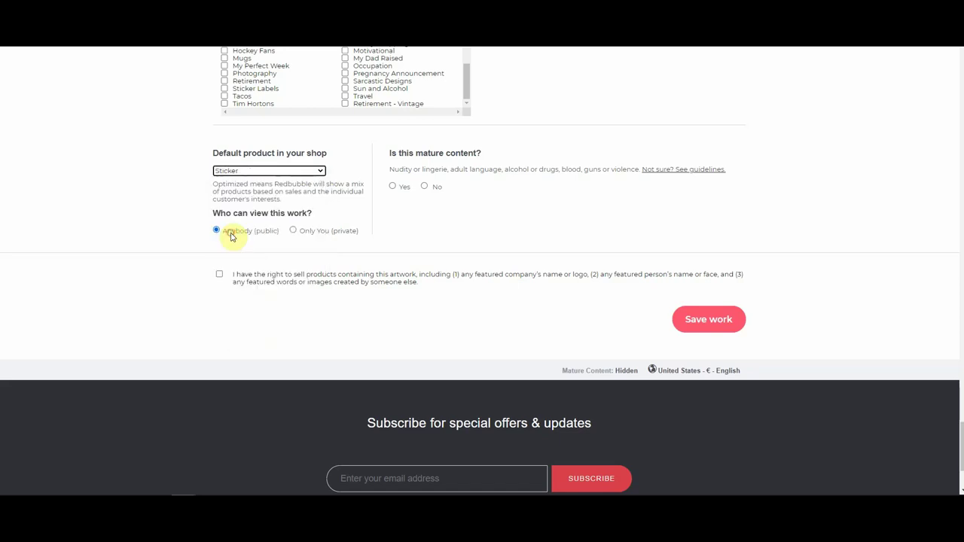
# Mark the work as not mature content and confirm the right to sell products containing this artwork
pyautogui.click(426, 188)
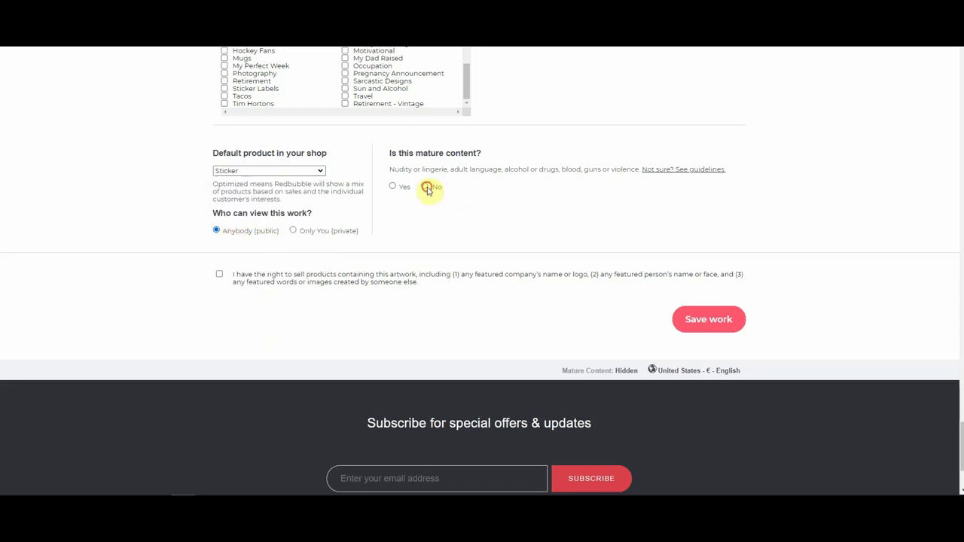
pyautogui.click(219, 275)
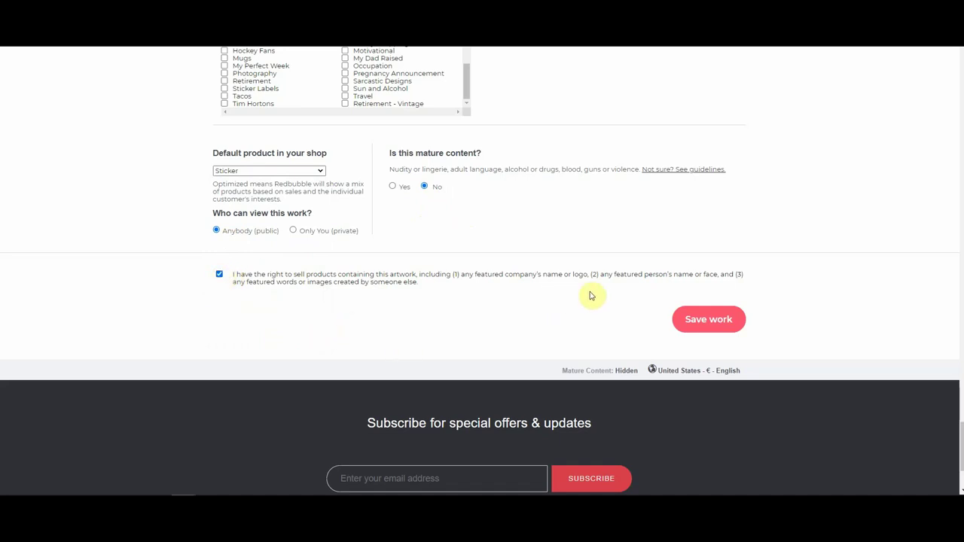
pyautogui.moveTo(961, 448); pyautogui.dragTo(961, 53)
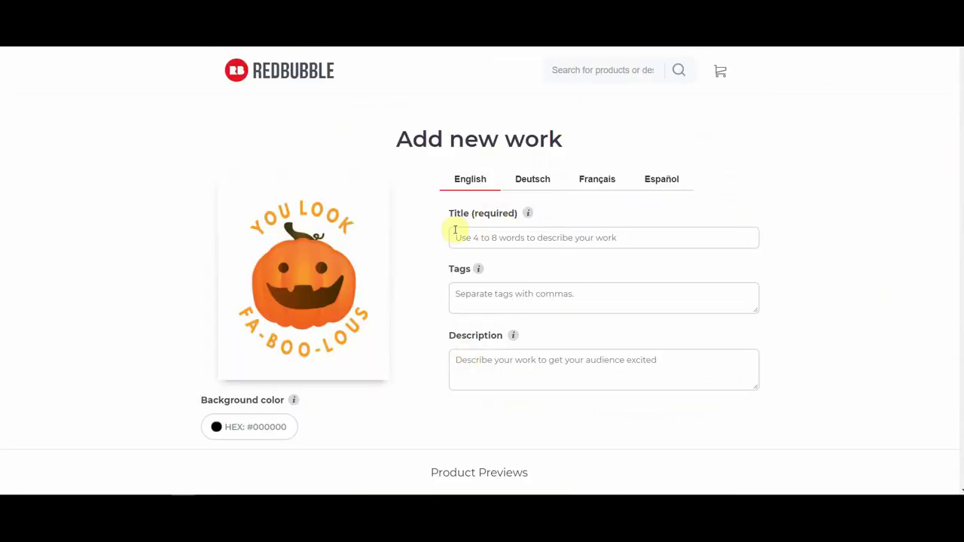